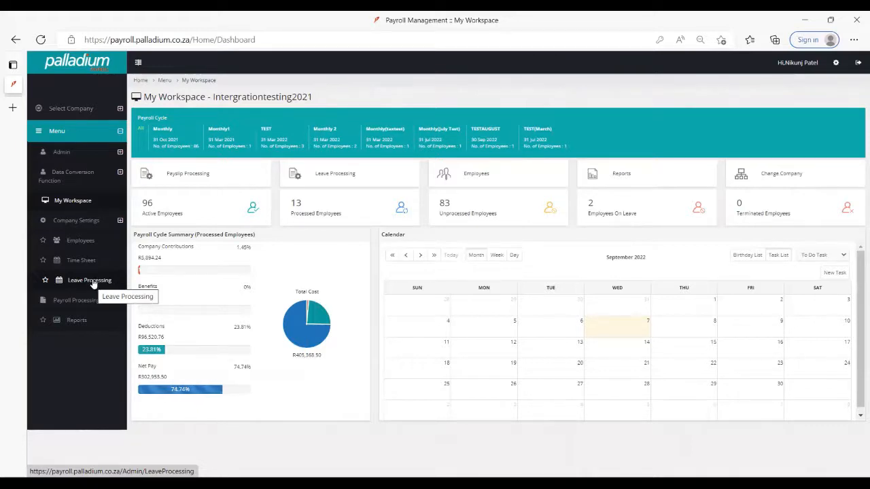
- Open the Company page of the company settings and expand the Payroll Setup section
{"action": "left_click", "coordinate": [98, 226]}
{"action": "left_click", "coordinate": [57, 241]}
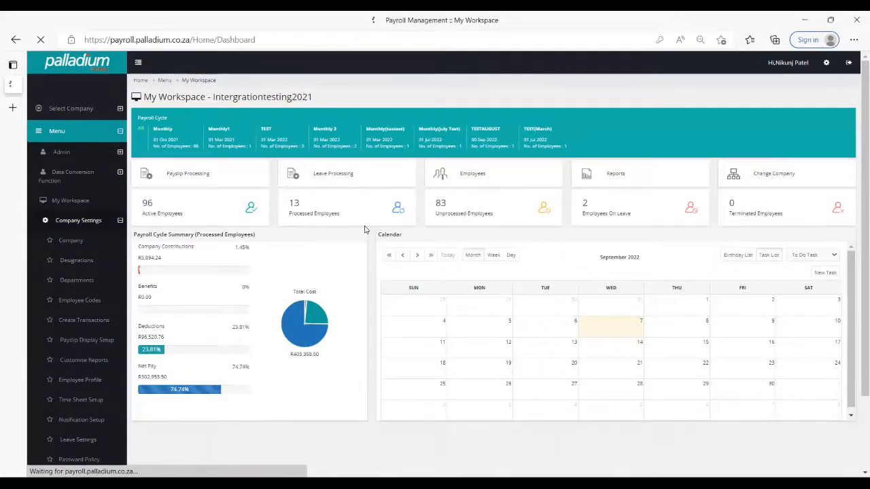
{"action": "scroll", "coordinate": [364, 230], "scroll_direction": "down", "scroll_amount": 3}
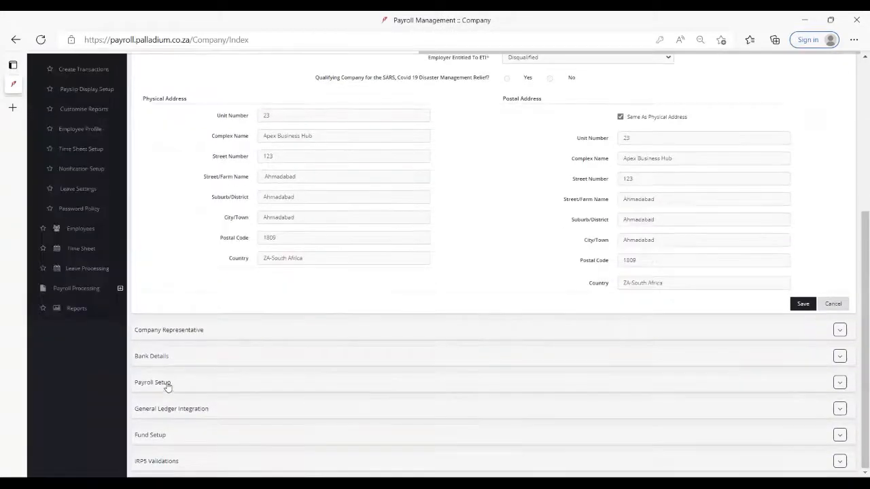
{"action": "left_click", "coordinate": [153, 382]}
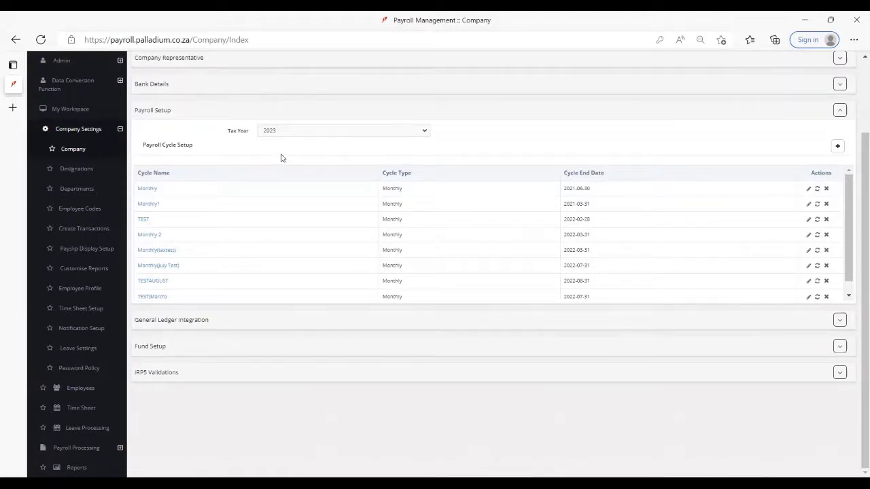
- Collapse the Company Information section and select 2023 as the tax year under Payroll Setup
{"action": "scroll", "coordinate": [283, 157], "scroll_direction": "up", "scroll_amount": 3}
{"action": "left_click", "coordinate": [247, 129]}
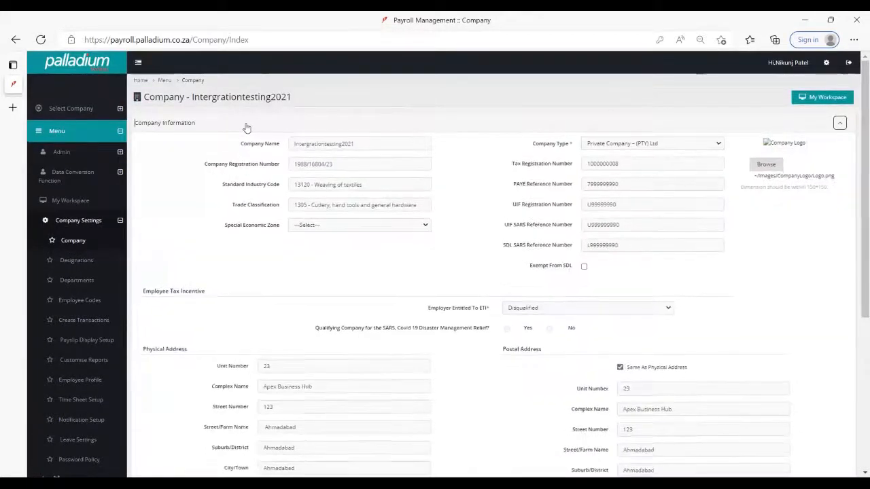
{"action": "left_click", "coordinate": [247, 129]}
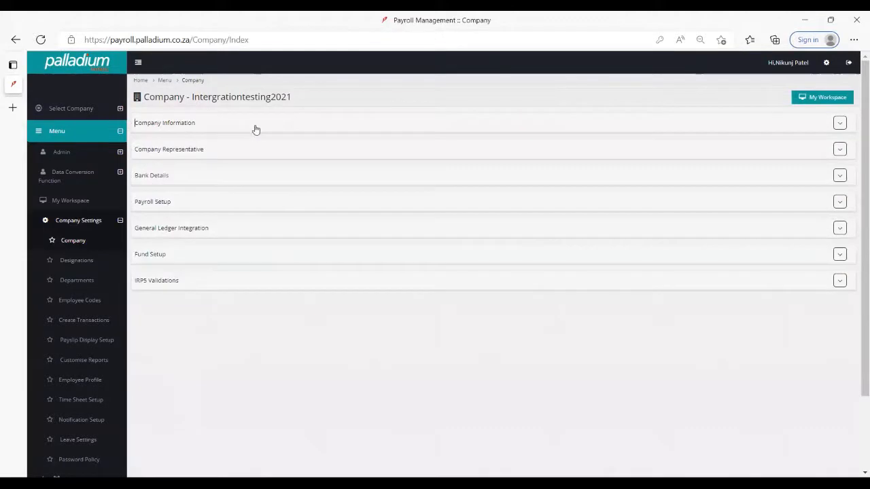
{"action": "left_click", "coordinate": [219, 152]}
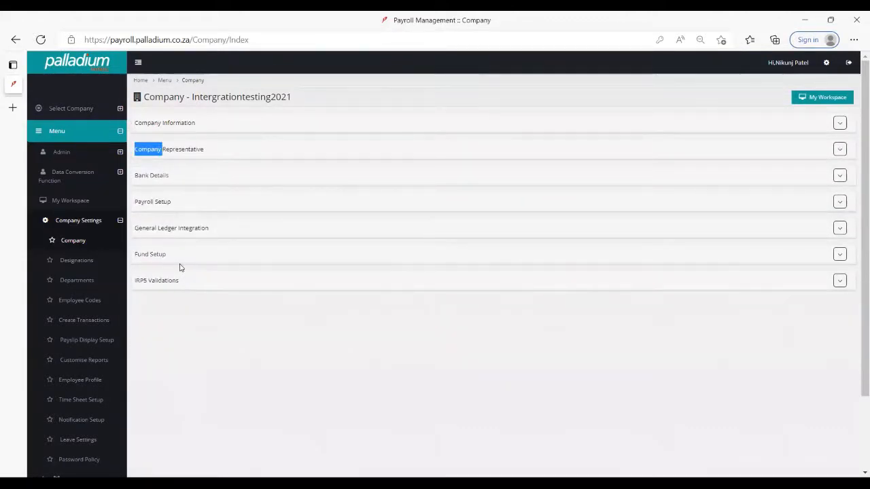
{"action": "left_click", "coordinate": [184, 203]}
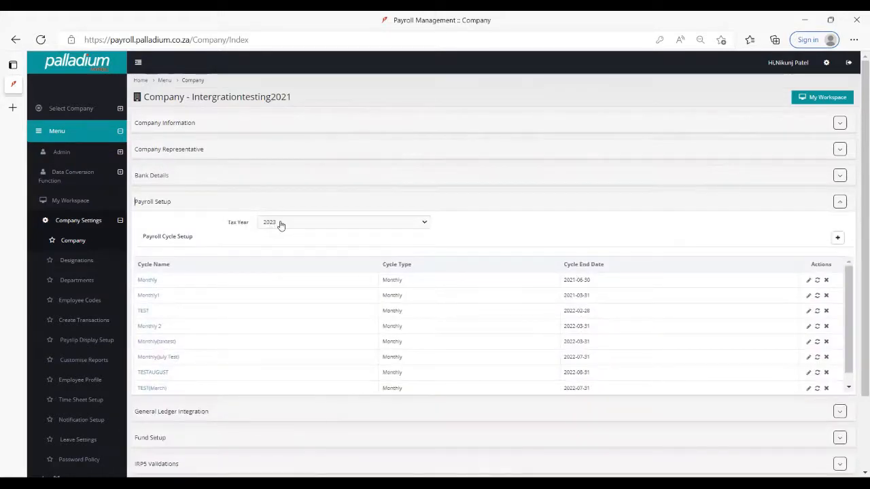
{"action": "left_click", "coordinate": [281, 224]}
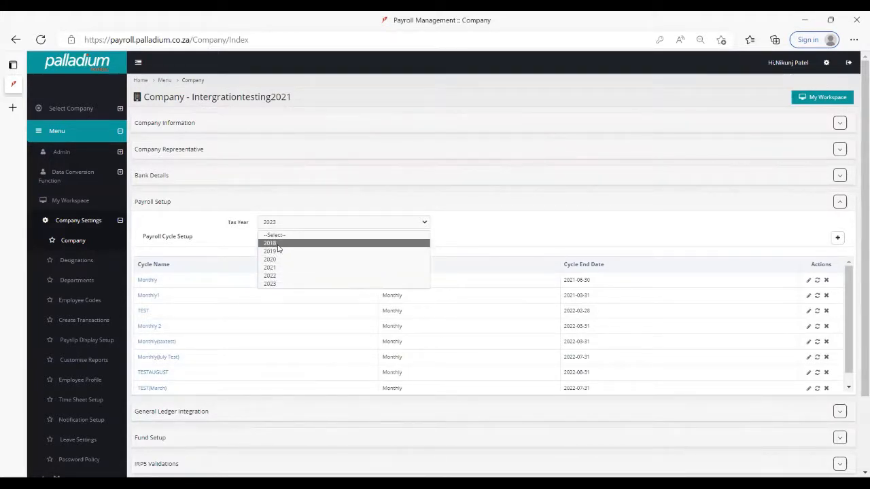
{"action": "left_click", "coordinate": [284, 284]}
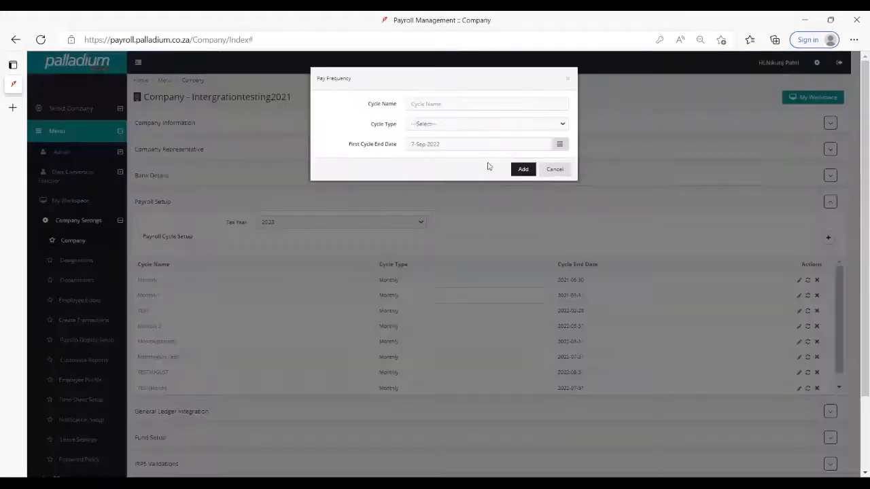
- Try a new pay frequency with the Monthly cycle type, check its first cycle end date, and cancel without adding it
{"action": "left_click", "coordinate": [439, 104]}
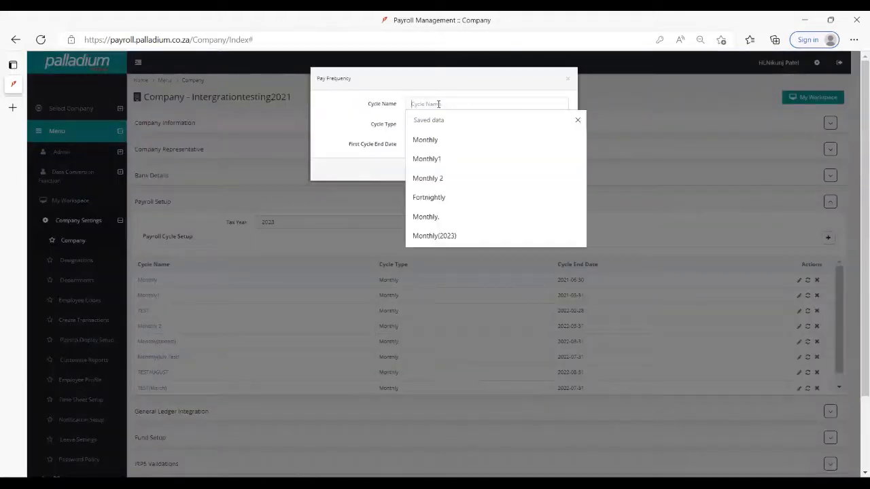
{"action": "left_click", "coordinate": [365, 108]}
{"action": "left_click", "coordinate": [441, 129]}
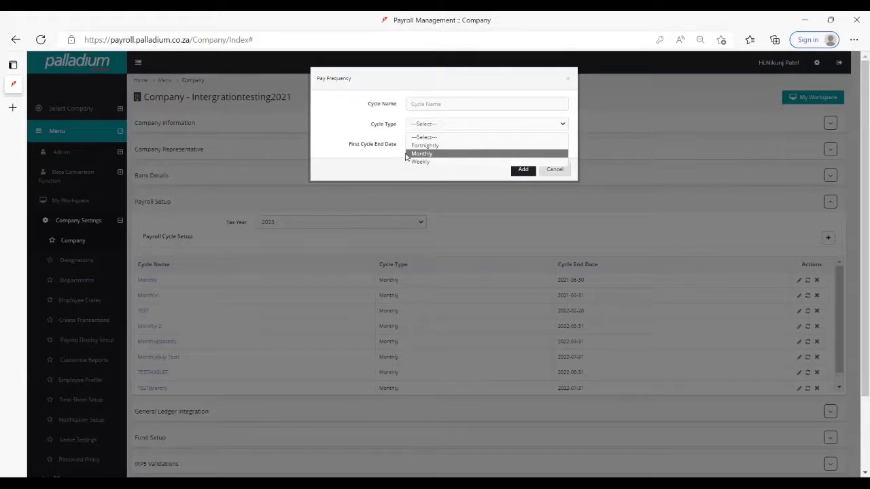
{"action": "left_click", "coordinate": [442, 155]}
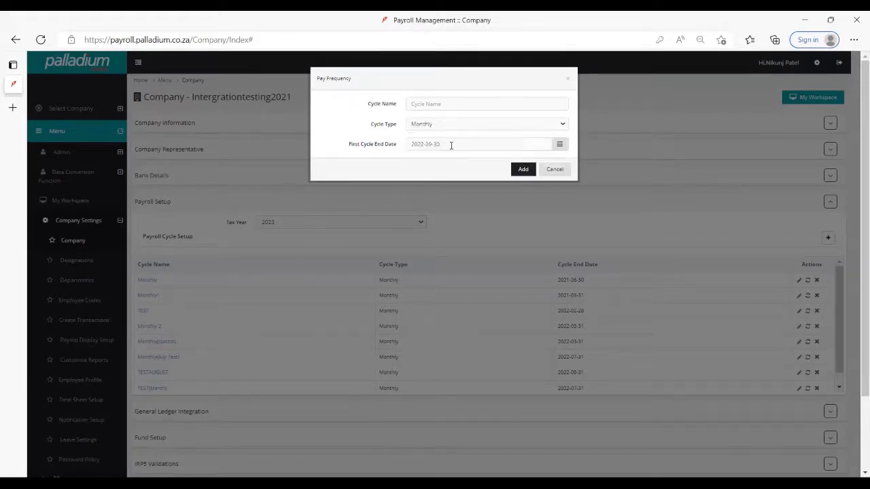
{"action": "left_click", "coordinate": [450, 145]}
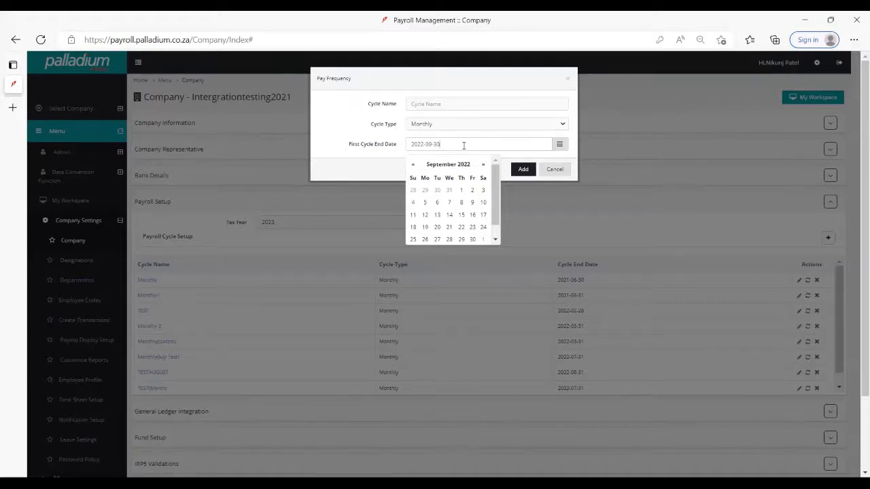
{"action": "left_click", "coordinate": [554, 171]}
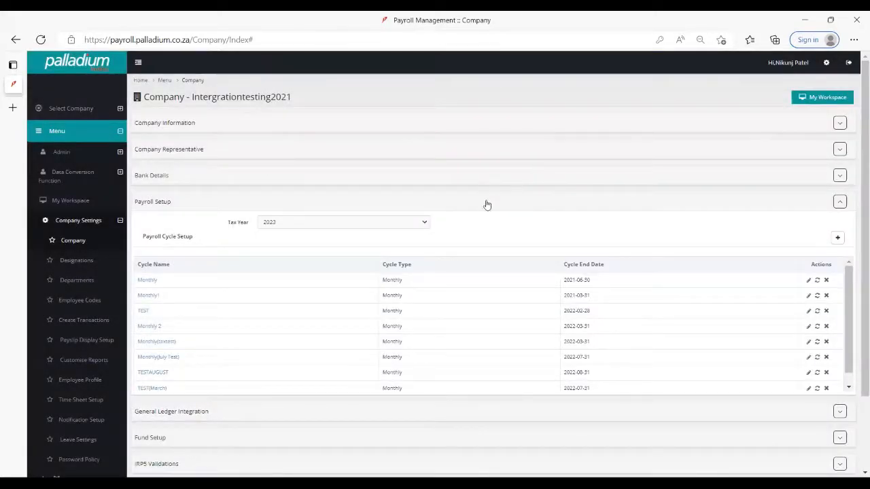
- Look through the payroll cycle list, collapse the Payroll Setup section, and open the employee list
{"action": "scroll", "coordinate": [348, 292], "scroll_direction": "down", "scroll_amount": 1}
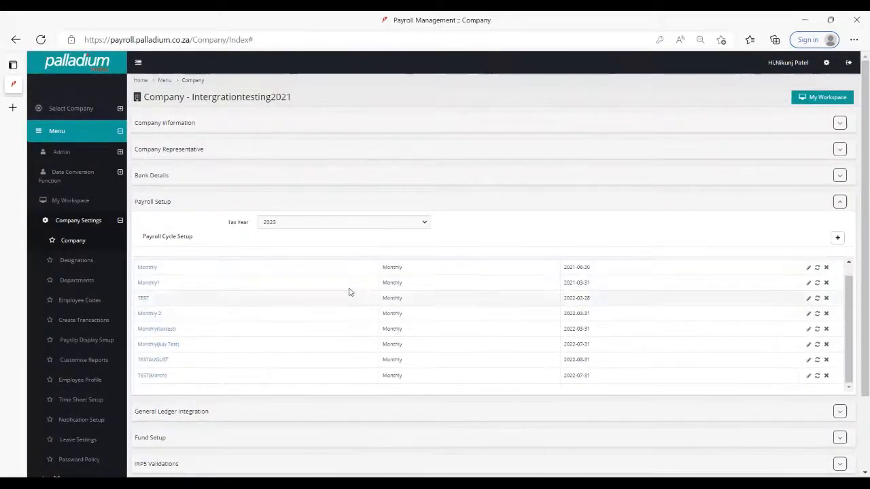
{"action": "scroll", "coordinate": [460, 295], "scroll_direction": "up", "scroll_amount": 1}
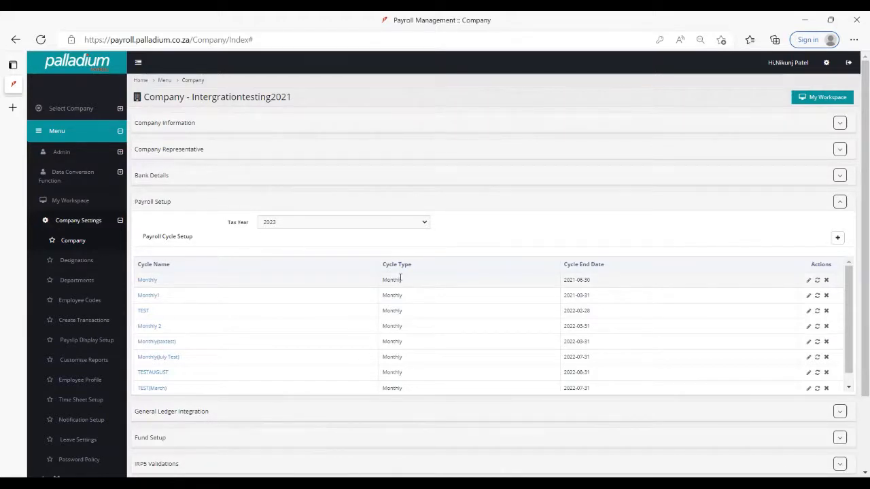
{"action": "left_click", "coordinate": [466, 201]}
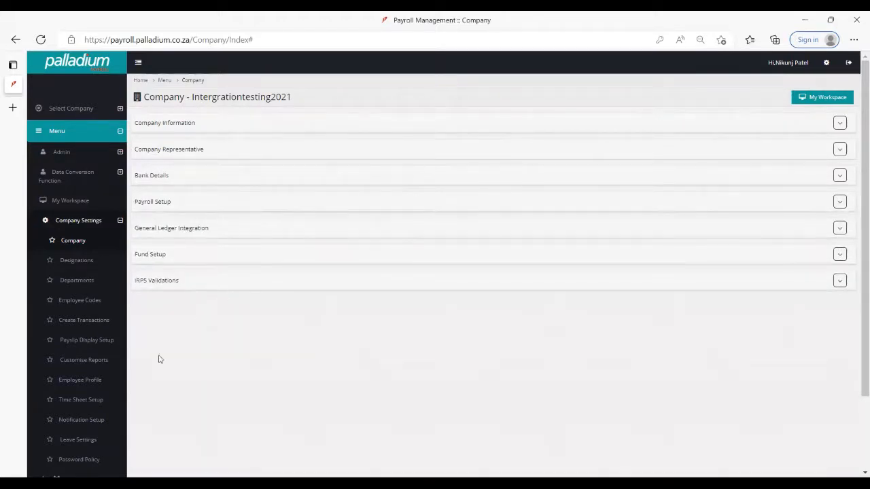
{"action": "left_click", "coordinate": [93, 359]}
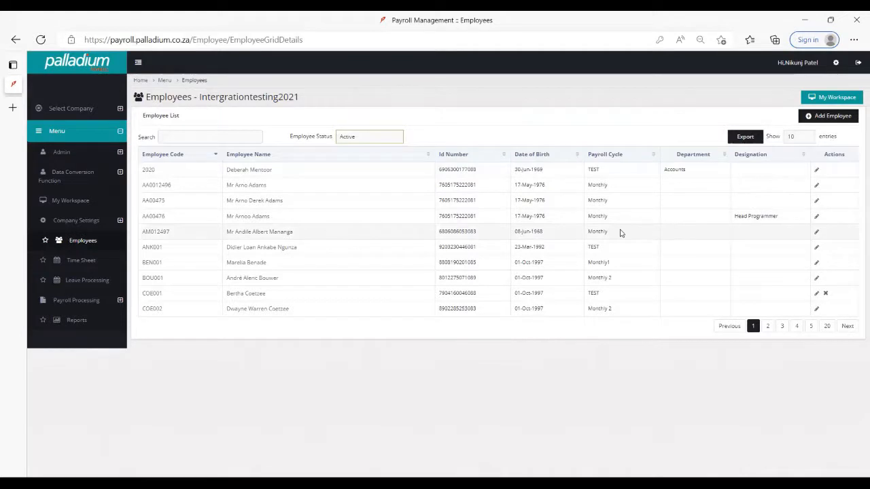
- Open the work information of the first employee in the list and set the cycle type to TEST(March)
{"action": "left_click", "coordinate": [260, 170]}
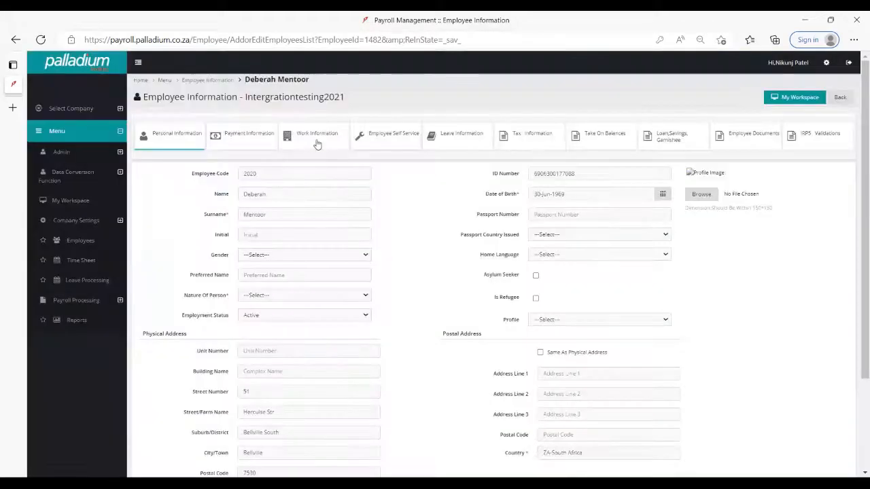
{"action": "left_click", "coordinate": [318, 141]}
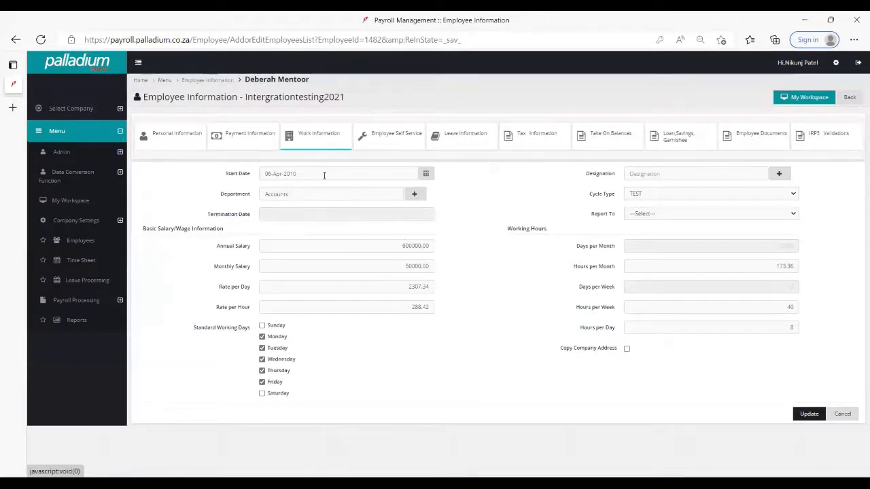
{"action": "left_click", "coordinate": [325, 174]}
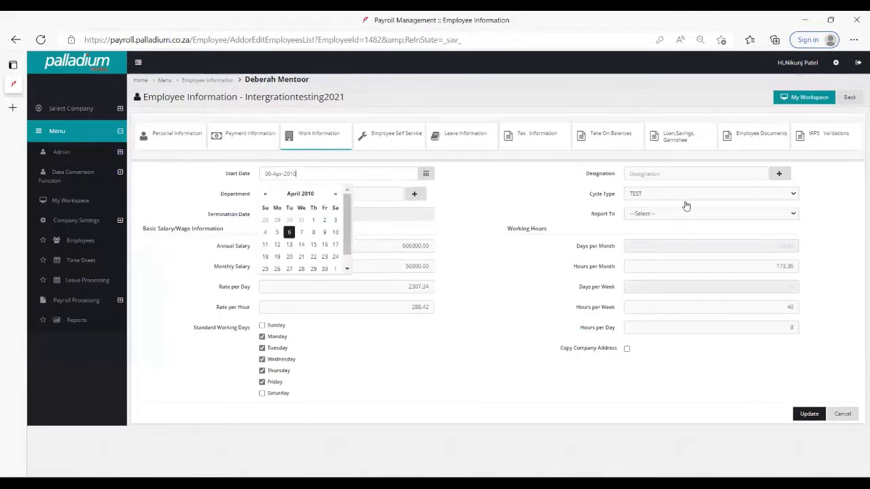
{"action": "left_click", "coordinate": [662, 195]}
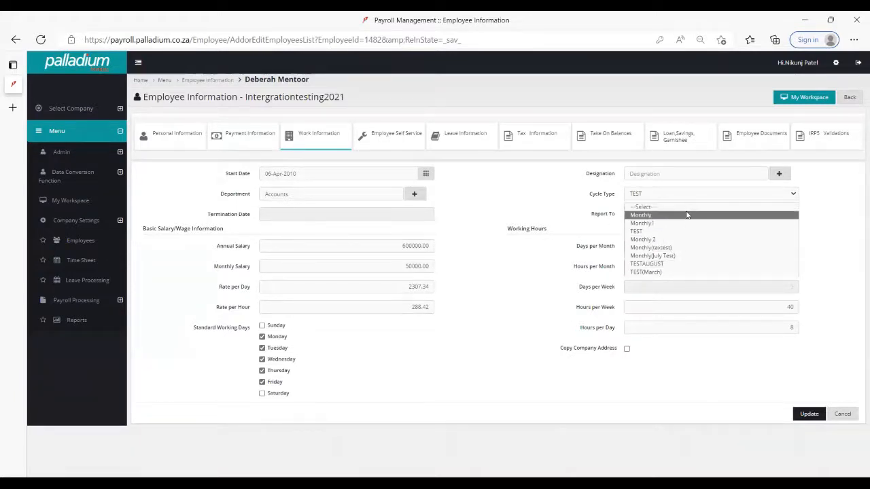
{"action": "left_click", "coordinate": [677, 273]}
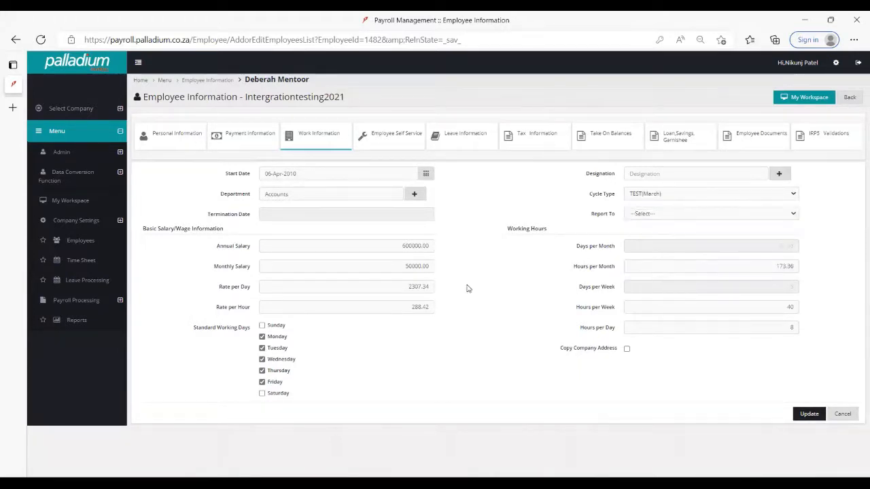
- Examine the employee's basic salary information, including the monthly salary and the rate per day
{"action": "left_click", "coordinate": [400, 266]}
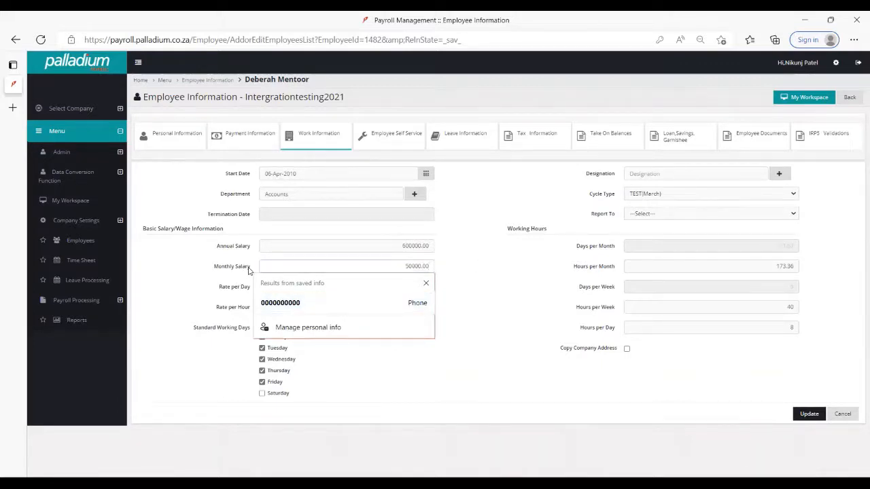
{"action": "left_click_drag", "start_coordinate": [405, 265], "coordinate": [483, 264]}
{"action": "left_click", "coordinate": [484, 265]}
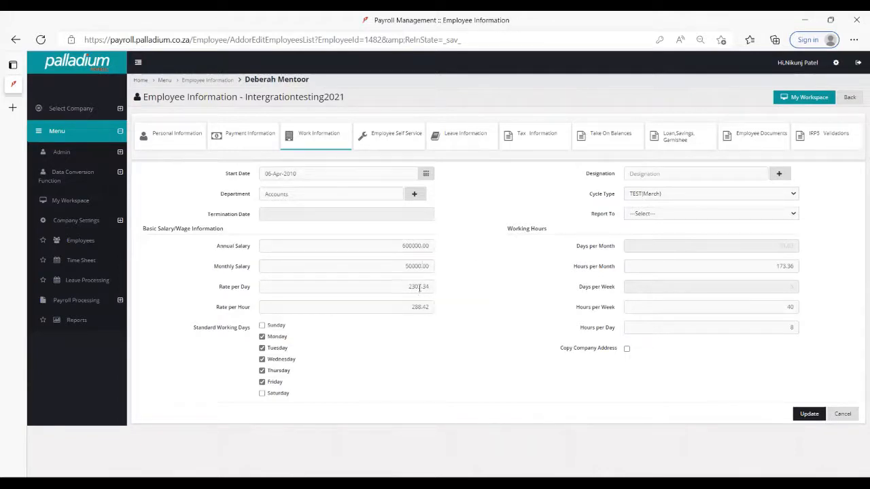
{"action": "key", "text": "Tab"}
{"action": "key", "text": "Tab"}
{"action": "key", "text": "Tab"}
{"action": "left_click", "coordinate": [399, 284]}
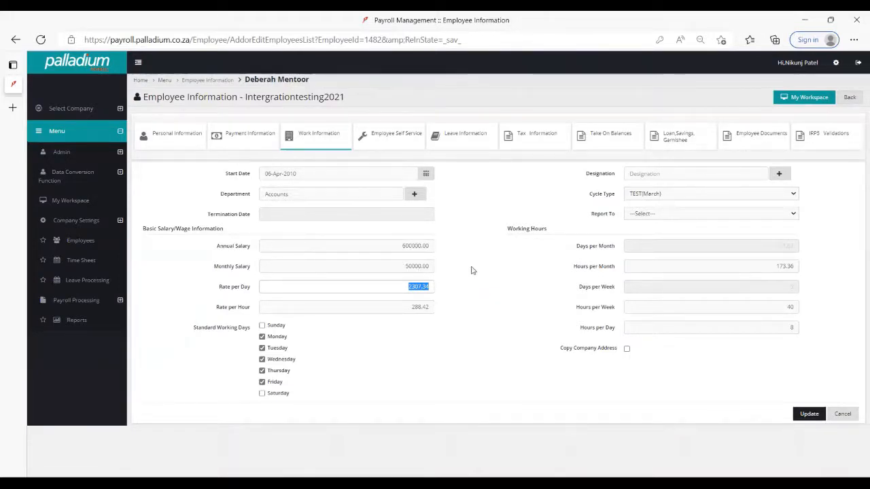
{"action": "left_click", "coordinate": [343, 350]}
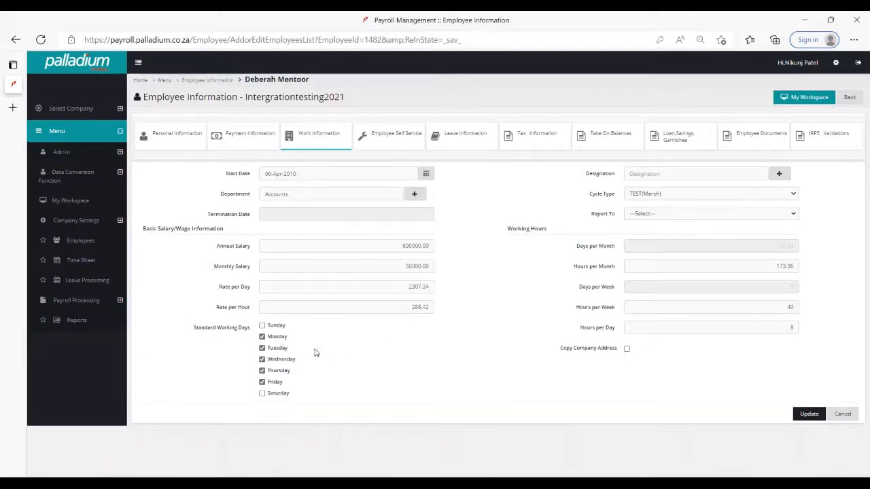
- Toggle Saturday among the employee's standard working days and update the work information
{"action": "left_click", "coordinate": [263, 394]}
{"action": "left_click", "coordinate": [264, 394]}
{"action": "left_click", "coordinate": [263, 394]}
{"action": "left_click", "coordinate": [263, 394]}
{"action": "left_click", "coordinate": [264, 394]}
{"action": "left_click", "coordinate": [264, 394]}
{"action": "left_click", "coordinate": [263, 394]}
{"action": "left_click", "coordinate": [264, 394]}
{"action": "left_click", "coordinate": [263, 395]}
{"action": "left_click", "coordinate": [805, 416]}
- Open the employee's payment information and choose Electronic Transfer as the payment method
{"action": "left_click", "coordinate": [254, 144]}
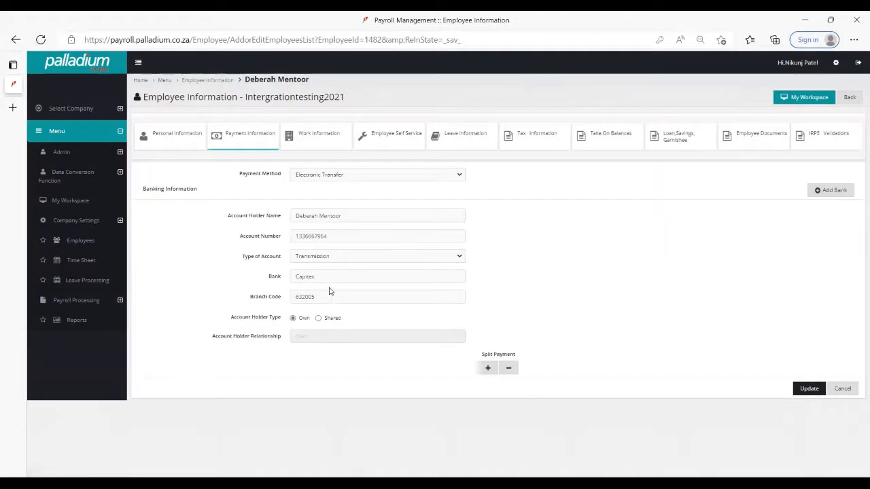
{"action": "left_click", "coordinate": [333, 174]}
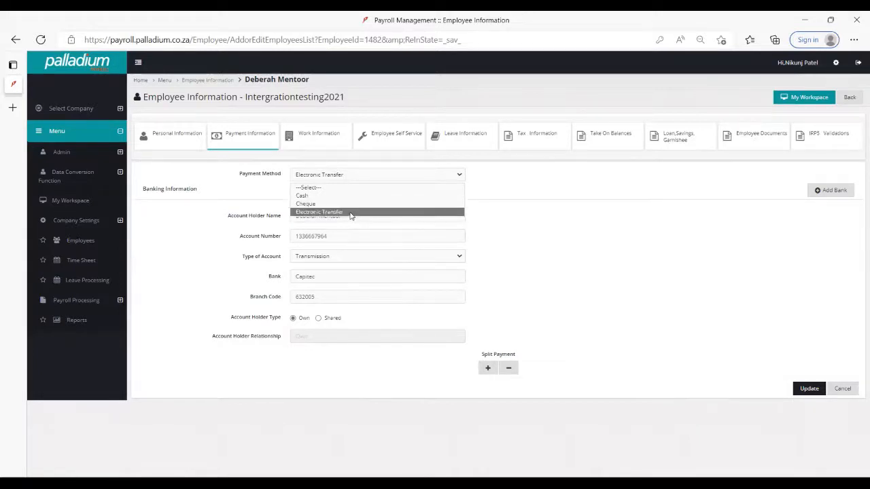
{"action": "left_click", "coordinate": [351, 213]}
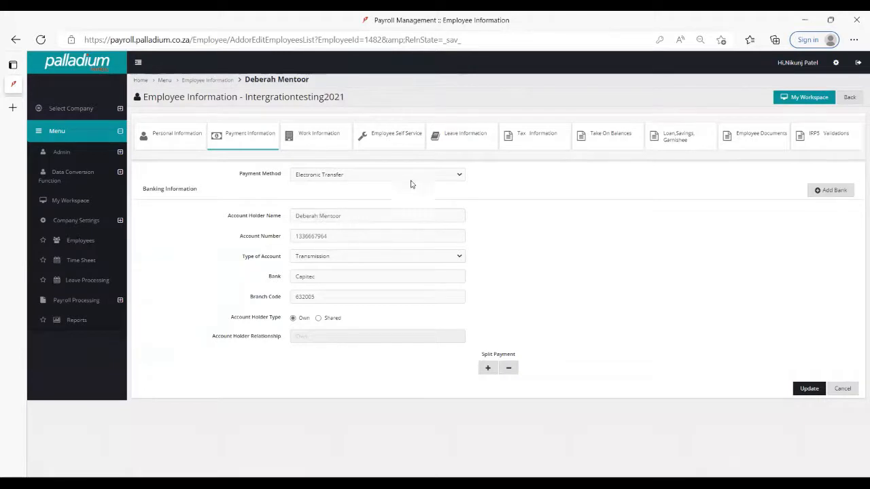
- In the employee's leave information, try switching the Sick Leave entry's leave type to Annual Leave, and cancel the edit
{"action": "left_click", "coordinate": [460, 143]}
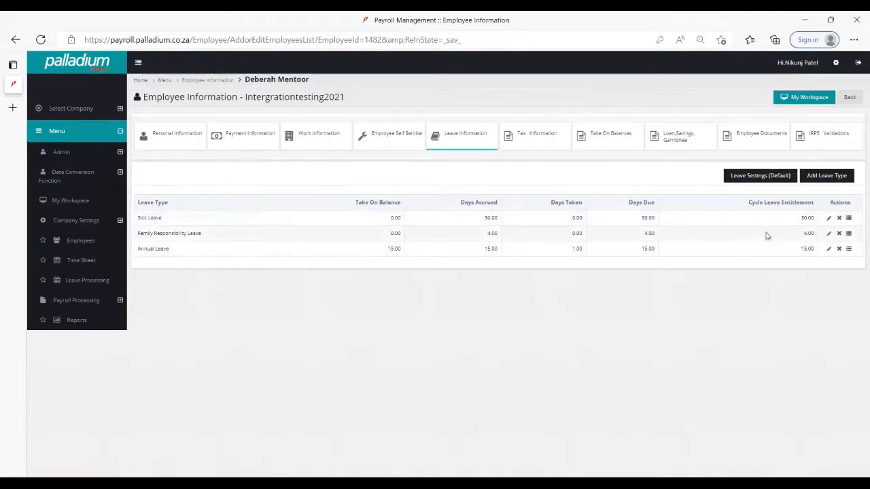
{"action": "left_click", "coordinate": [828, 219]}
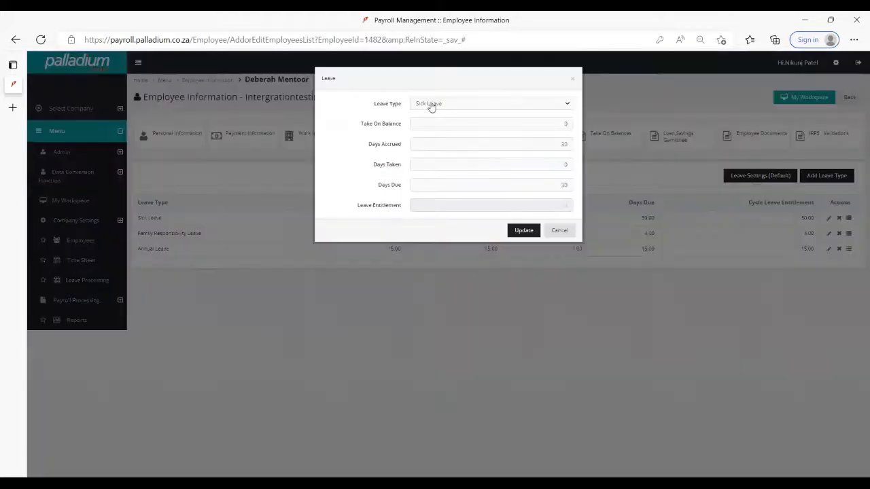
{"action": "left_click", "coordinate": [429, 105]}
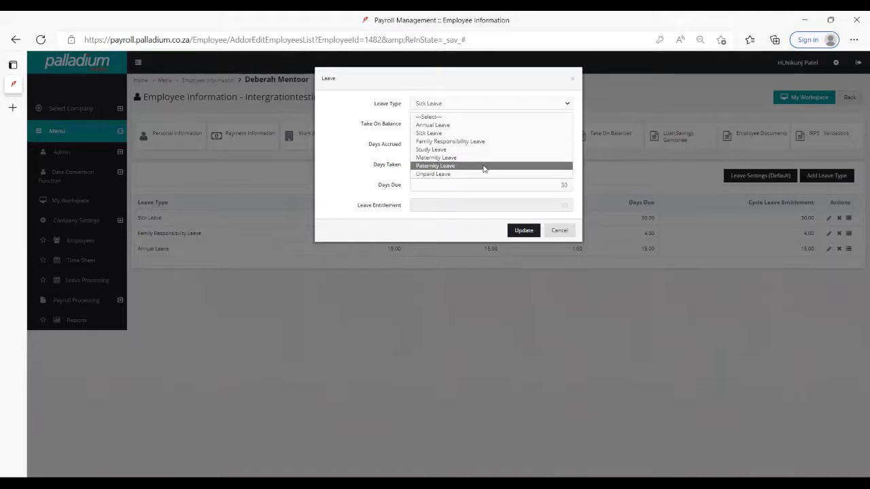
{"action": "left_click", "coordinate": [502, 125]}
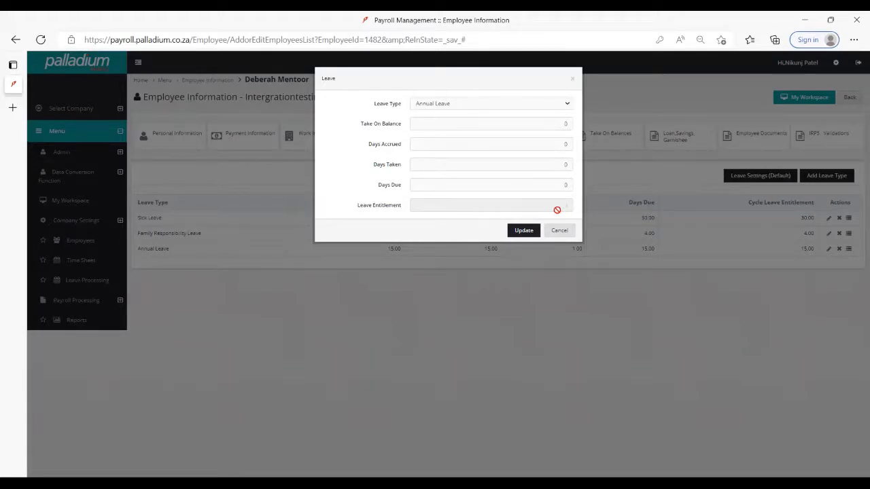
{"action": "left_click", "coordinate": [559, 231]}
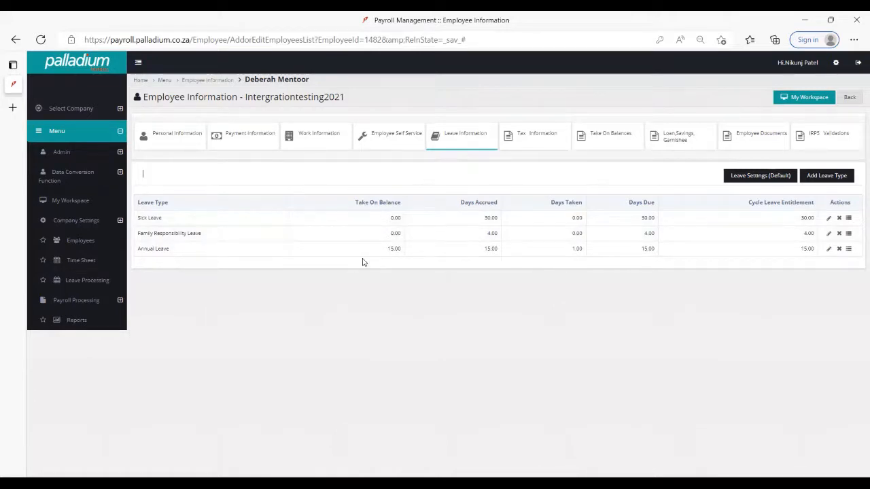
- Open the employee's tax information and review the income tax number field, tax methods and IT3a reason codes
{"action": "left_click", "coordinate": [537, 136]}
{"action": "left_click", "coordinate": [321, 176]}
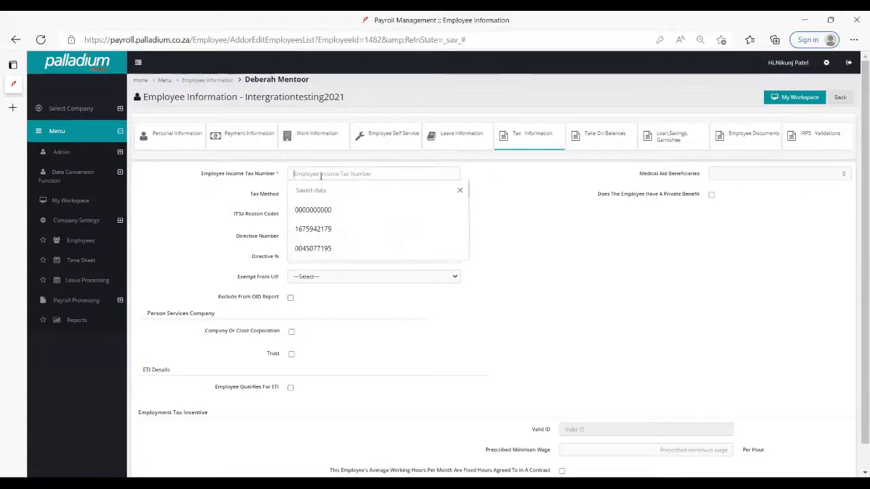
{"action": "left_click", "coordinate": [585, 208]}
{"action": "left_click", "coordinate": [399, 196]}
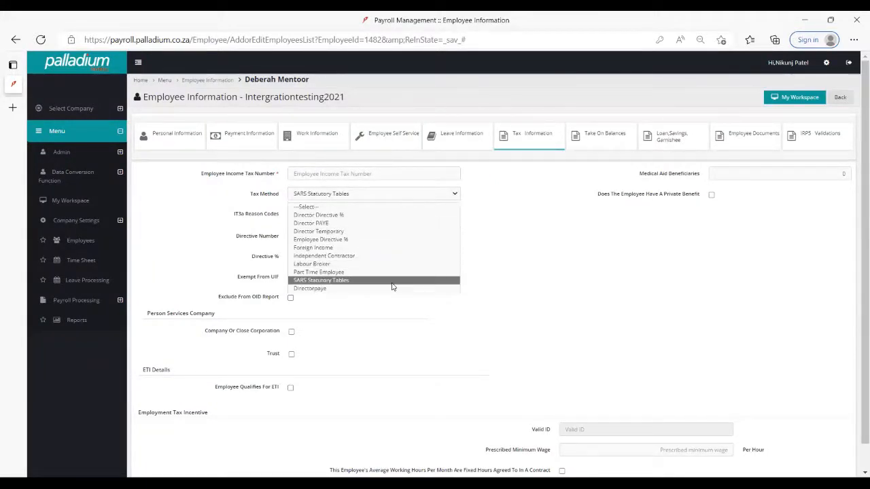
{"action": "left_click", "coordinate": [551, 238]}
{"action": "left_click", "coordinate": [352, 213]}
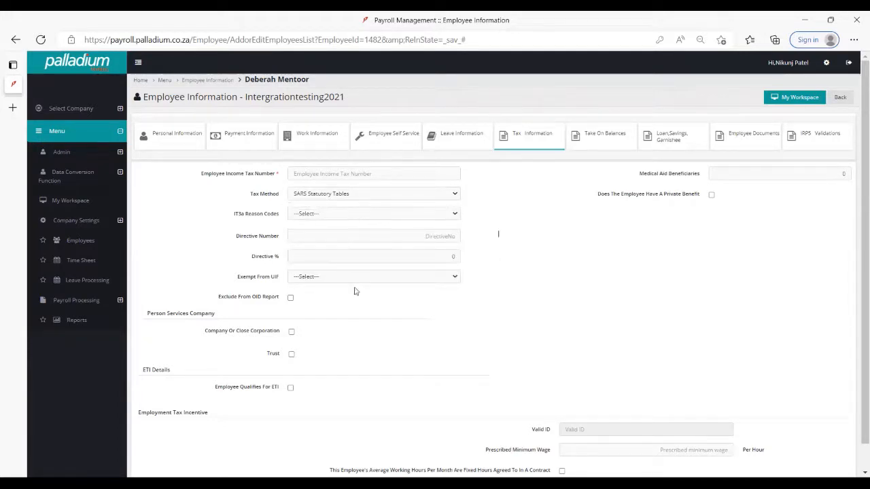
{"action": "left_click", "coordinate": [546, 228]}
- Mark the employee as having a private benefit and as qualifying for ETI
{"action": "left_click", "coordinate": [711, 194]}
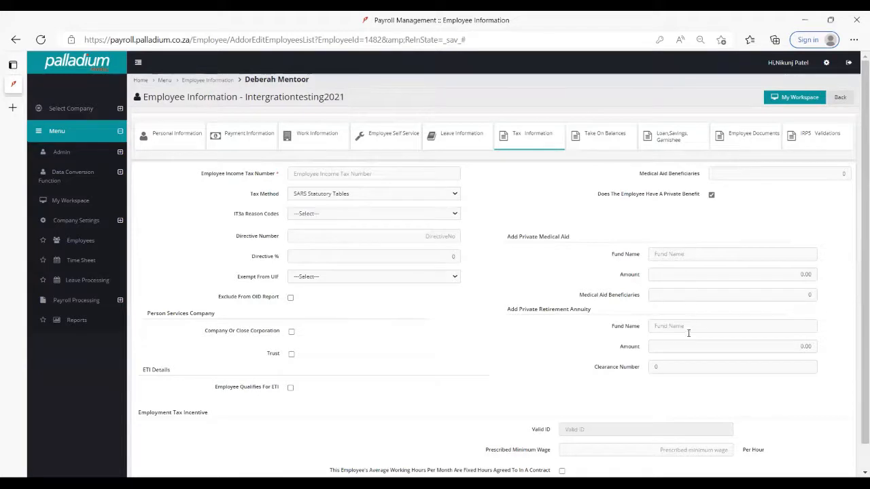
{"action": "scroll", "coordinate": [662, 364], "scroll_direction": "down", "scroll_amount": 1}
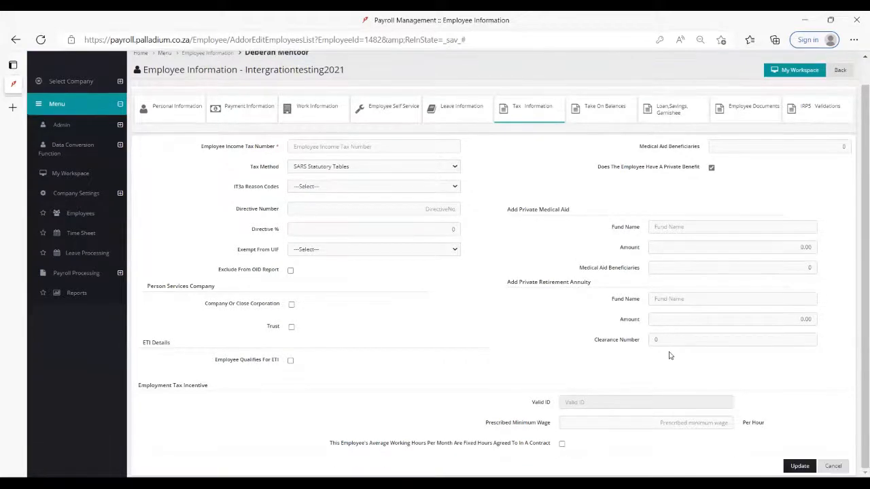
{"action": "left_click", "coordinate": [291, 362]}
- Review the employee's take-on balance categories, loan details and document upload area
{"action": "left_click", "coordinate": [616, 109]}
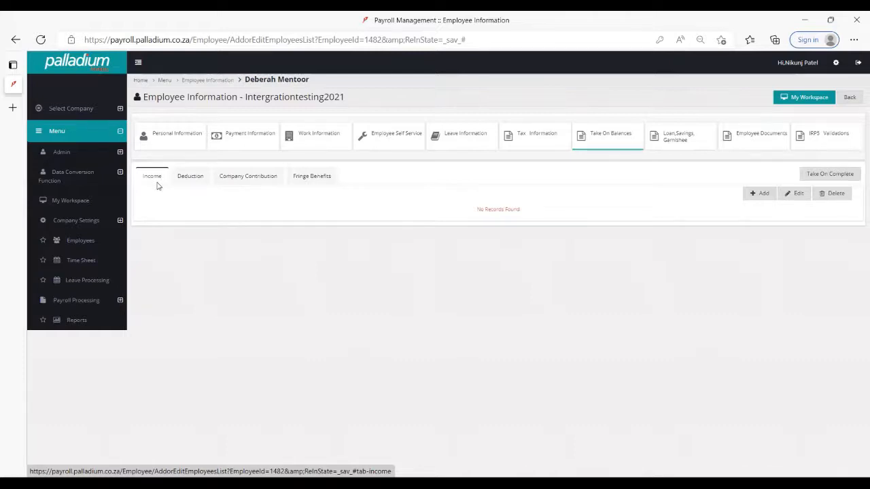
{"action": "left_click", "coordinate": [183, 182]}
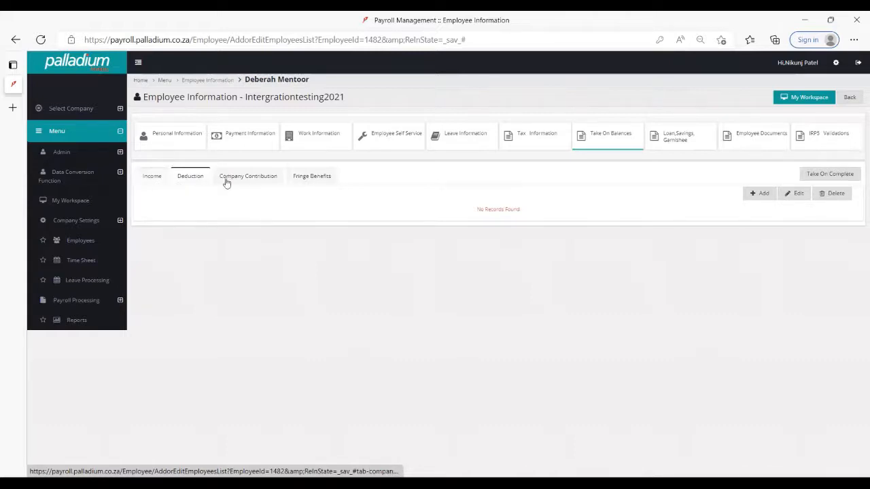
{"action": "left_click", "coordinate": [249, 181]}
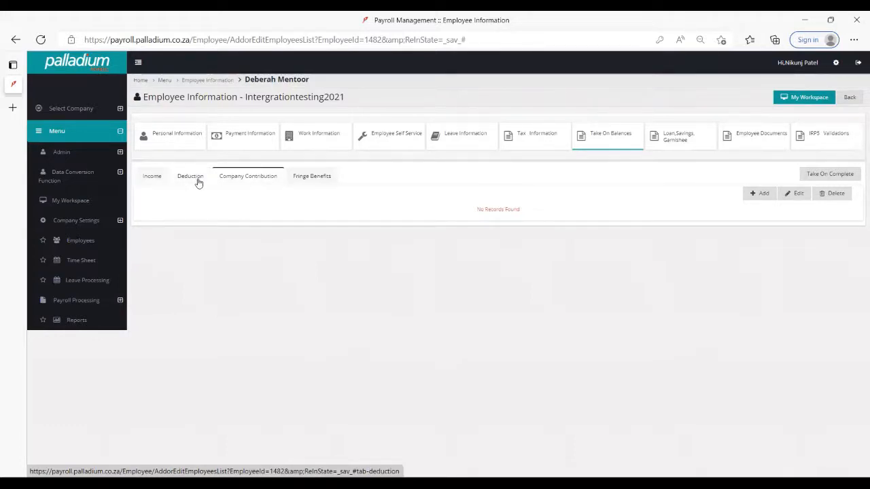
{"action": "left_click", "coordinate": [195, 181]}
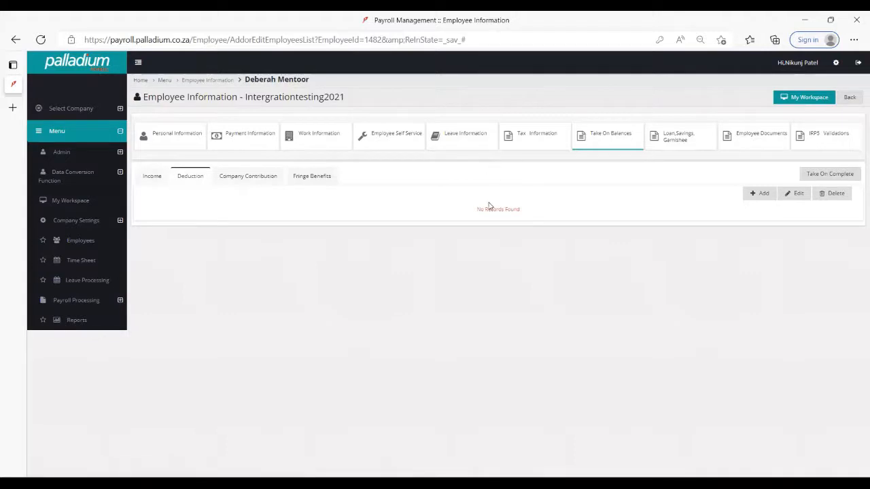
{"action": "left_click", "coordinate": [679, 139]}
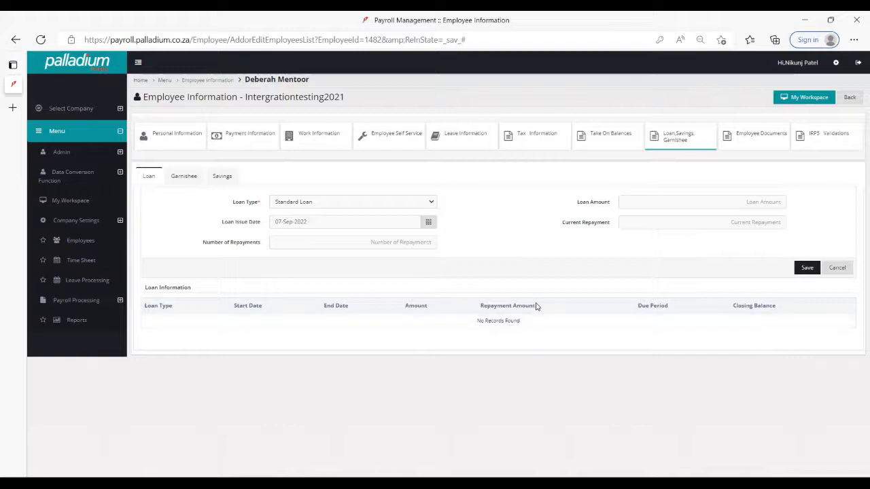
{"action": "left_click", "coordinate": [755, 146]}
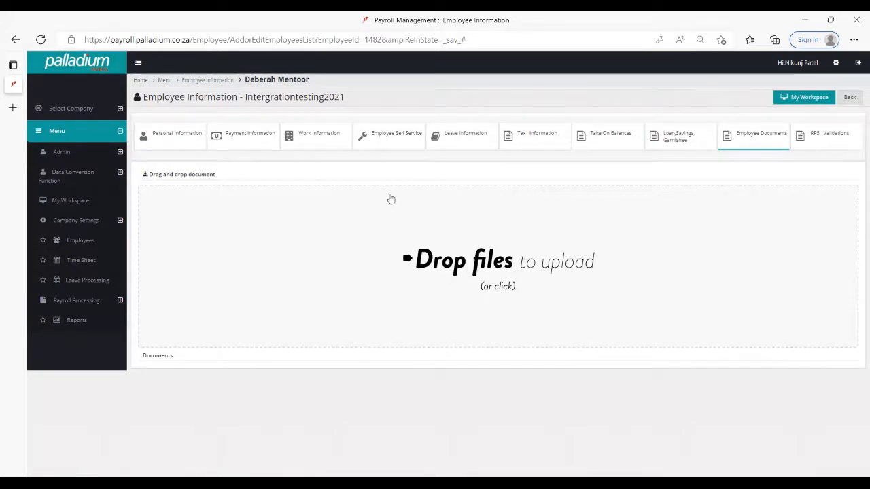
- Enable Employee Self Service for the employee, checking the personal information along the way
{"action": "left_click", "coordinate": [390, 146]}
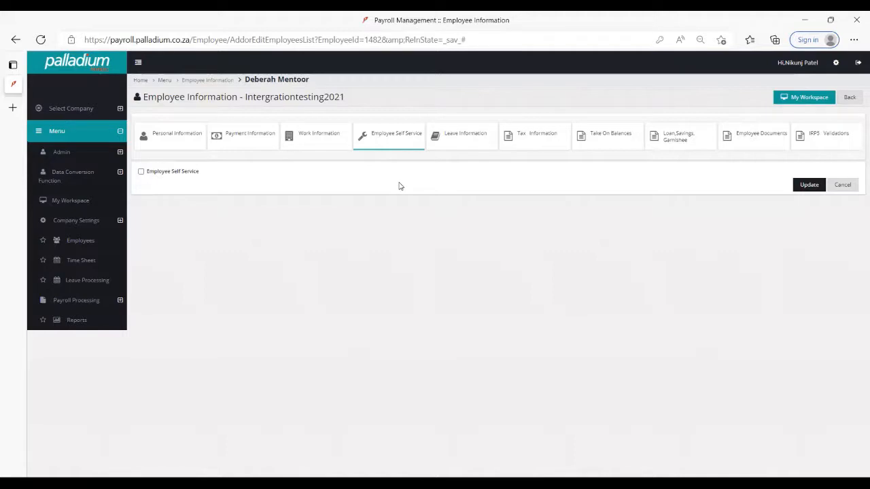
{"action": "left_click", "coordinate": [141, 172]}
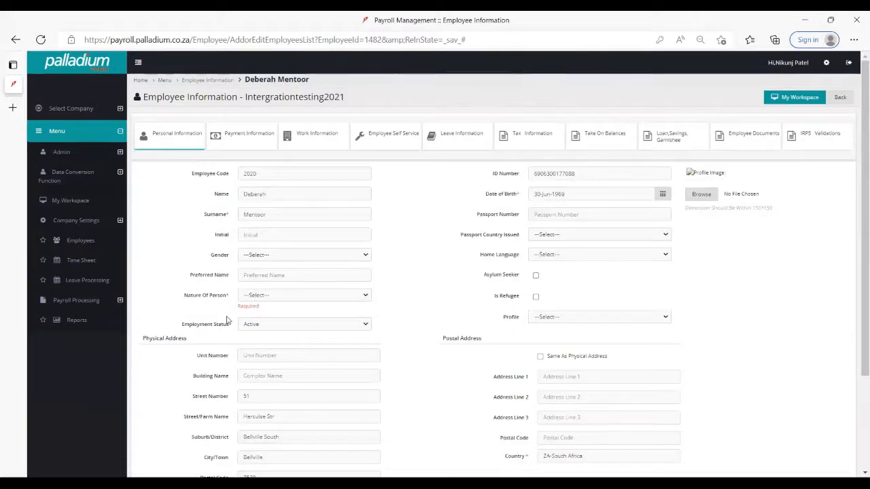
{"action": "scroll", "coordinate": [272, 449], "scroll_direction": "down", "scroll_amount": 4}
{"action": "scroll", "coordinate": [300, 367], "scroll_direction": "up", "scroll_amount": 2}
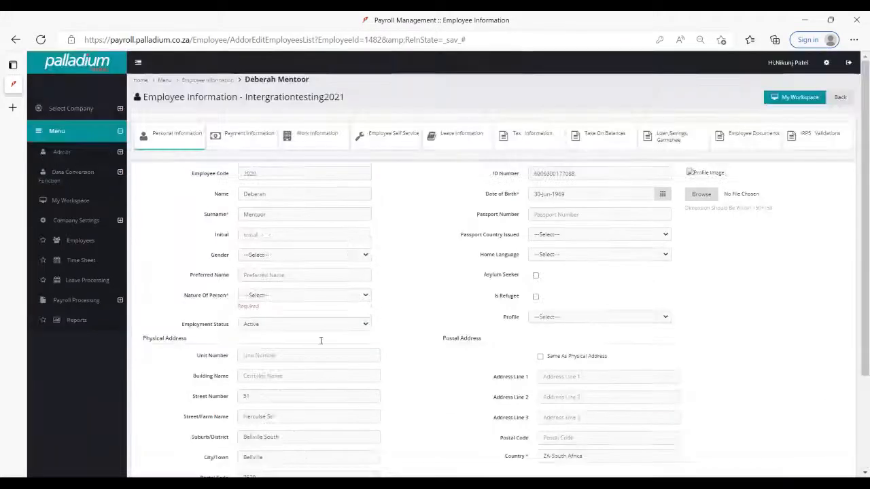
{"action": "left_click", "coordinate": [375, 149]}
{"action": "left_click", "coordinate": [142, 172]}
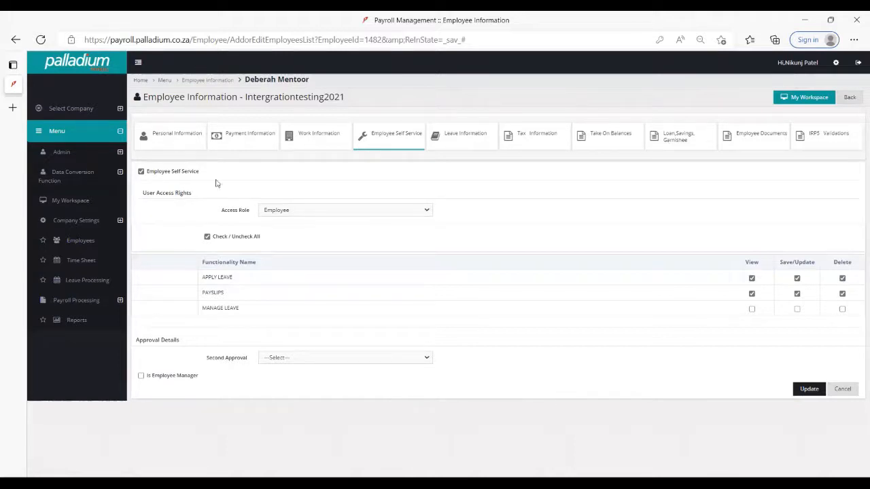
- Keep the self-service access role as Employee and mark the person as an employee manager
{"action": "left_click", "coordinate": [291, 212]}
{"action": "left_click", "coordinate": [296, 232]}
{"action": "scroll", "coordinate": [292, 367], "scroll_direction": "down", "scroll_amount": 3}
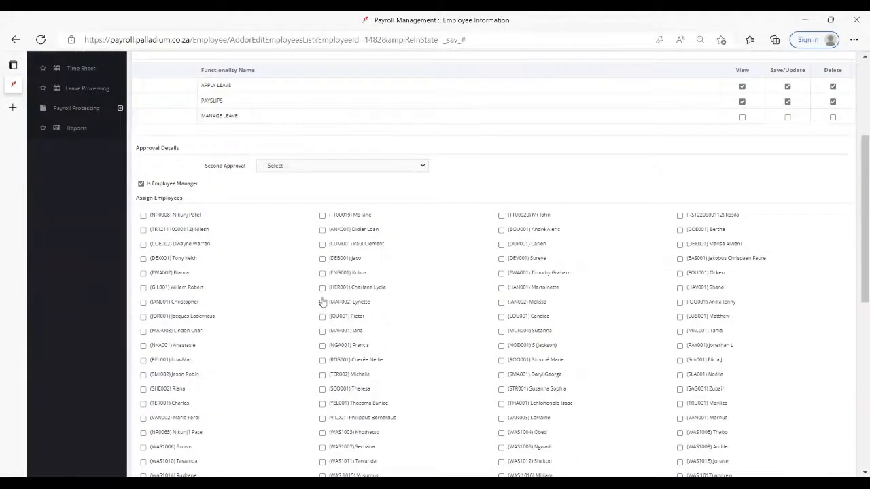
- Try assigning three employees to the manager, and clear those three selections again
{"action": "left_click", "coordinate": [322, 302]}
{"action": "left_click", "coordinate": [322, 287]}
{"action": "left_click", "coordinate": [323, 274]}
{"action": "left_click", "coordinate": [322, 302]}
{"action": "left_click", "coordinate": [322, 288]}
{"action": "left_click", "coordinate": [323, 274]}
- Look through the available second approvers in the approval details without choosing one
{"action": "left_click", "coordinate": [295, 170]}
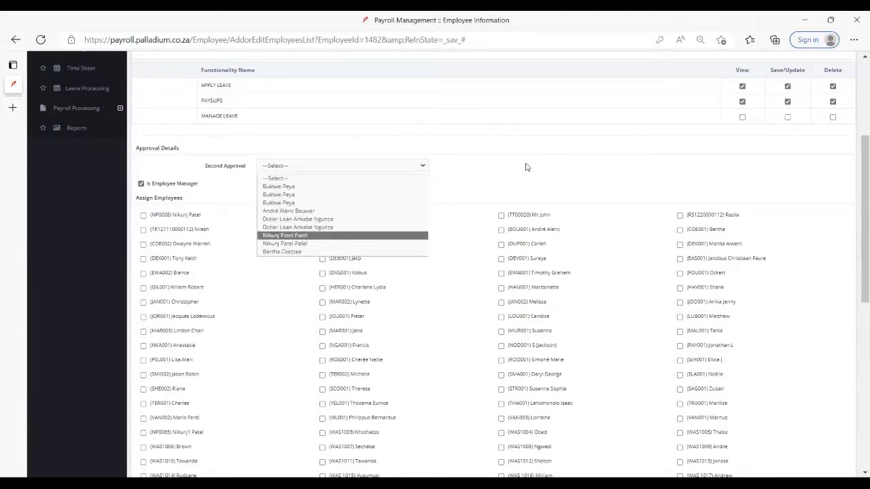
{"action": "left_click", "coordinate": [209, 193]}
{"action": "left_click_drag", "start_coordinate": [174, 189], "coordinate": [125, 185]}
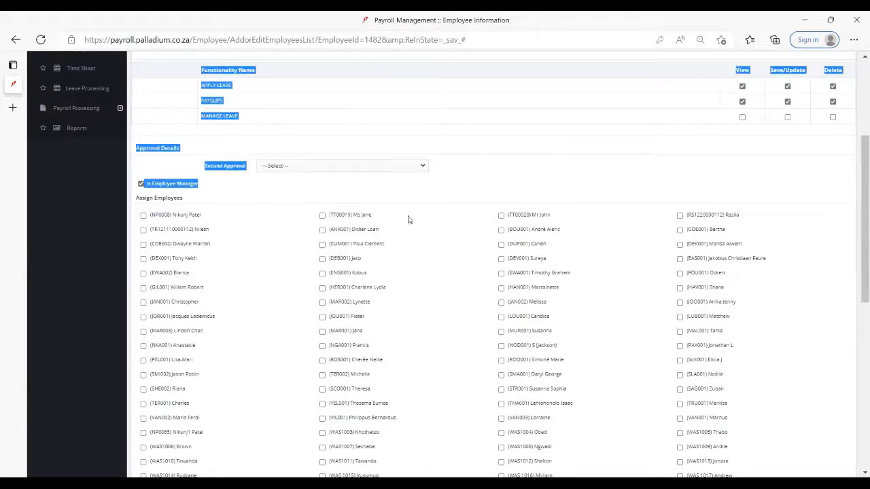
{"action": "left_click", "coordinate": [480, 180]}
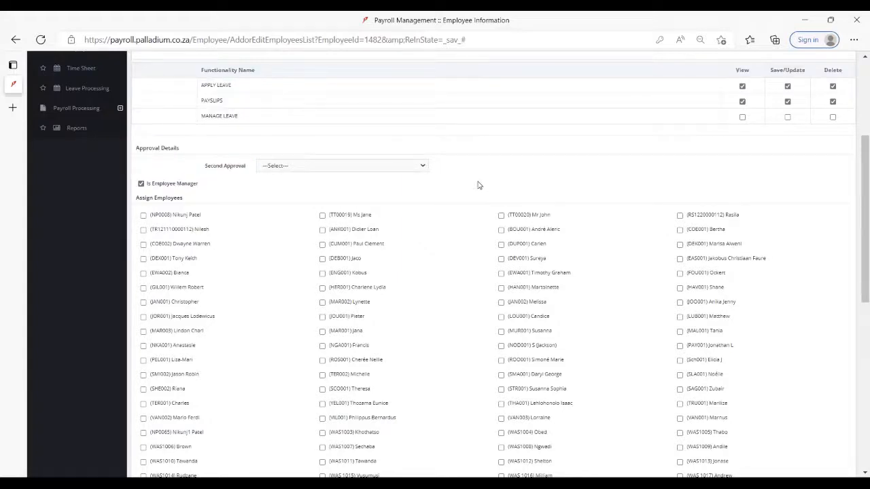
{"action": "left_click", "coordinate": [400, 170]}
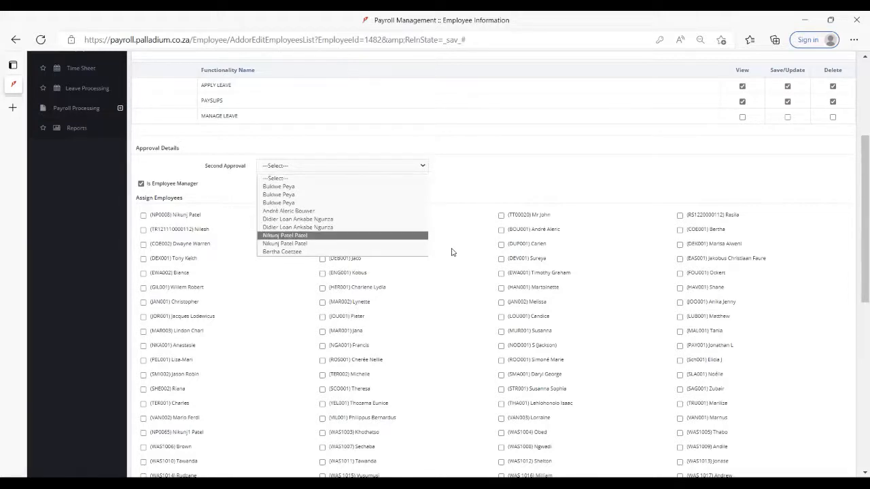
{"action": "left_click", "coordinate": [488, 327]}
{"action": "scroll", "coordinate": [493, 323], "scroll_direction": "up", "scroll_amount": 3}
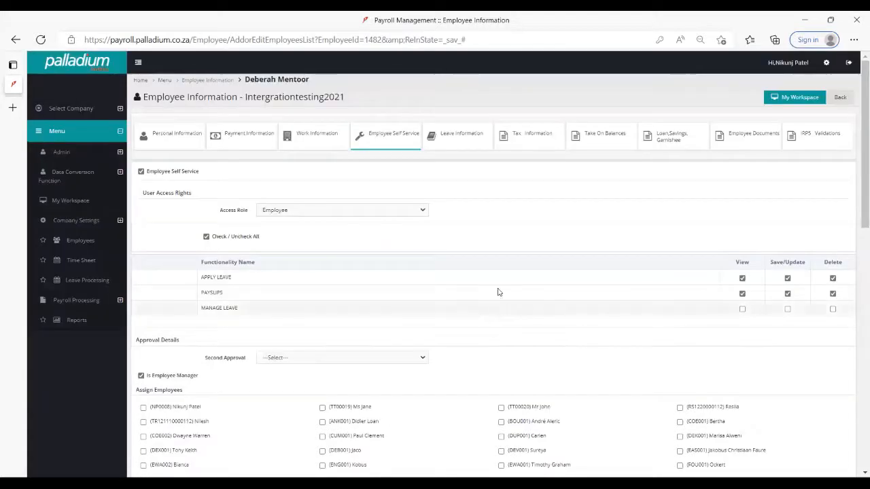
- Open Payslip Processing and select the TEST(March) payroll cycle
{"action": "left_click", "coordinate": [94, 300]}
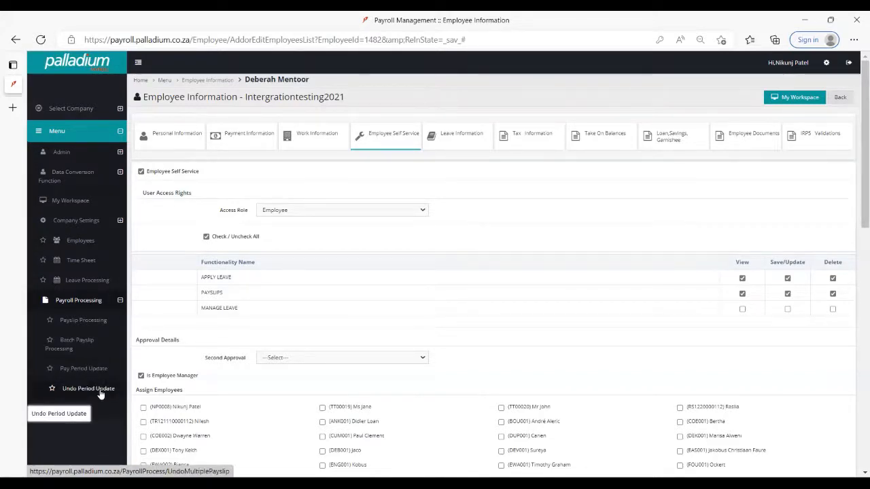
{"action": "left_click", "coordinate": [95, 327]}
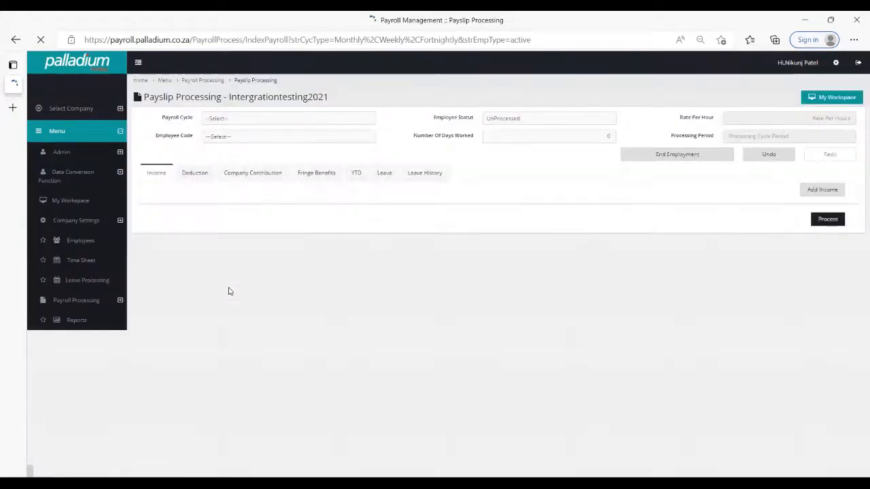
{"action": "left_click", "coordinate": [297, 124]}
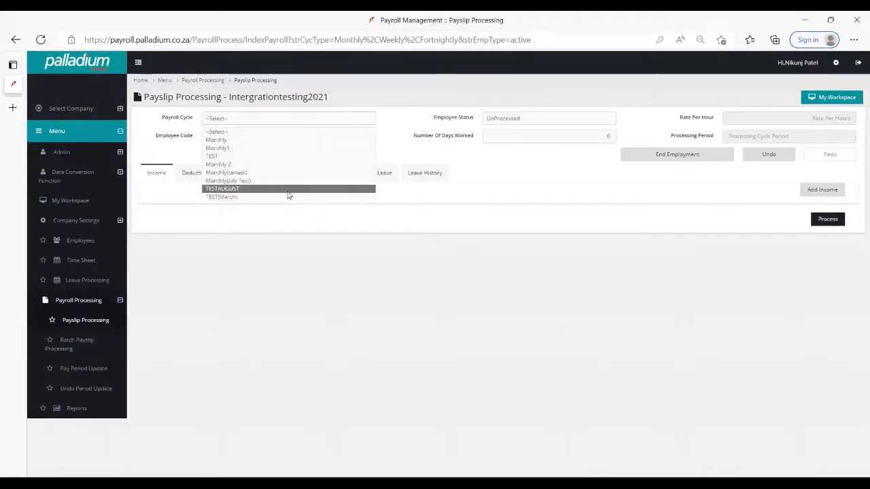
{"action": "left_click", "coordinate": [288, 196]}
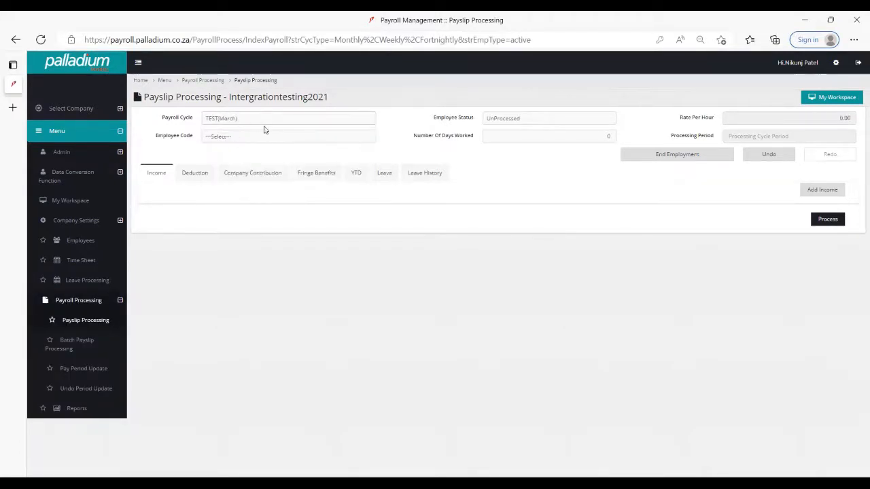
- Look up the employee codes in the cycle under the UnProcessed and Processed employee statuses
{"action": "left_click", "coordinate": [498, 120]}
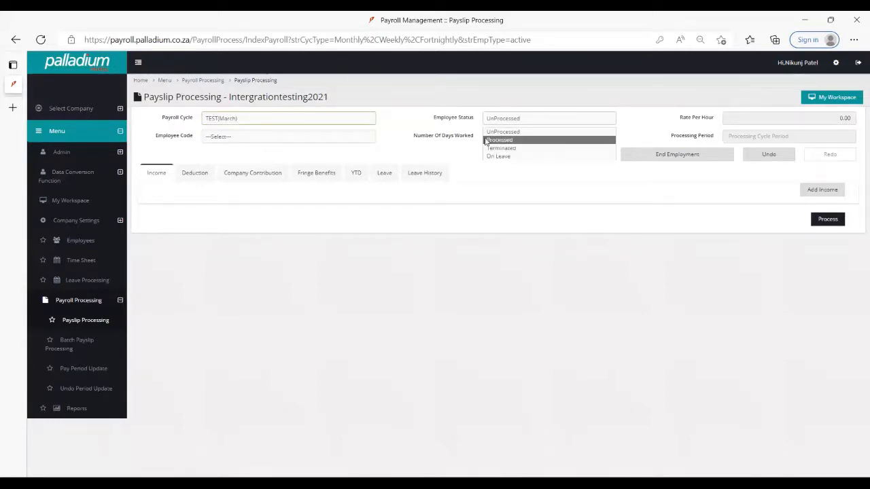
{"action": "left_click", "coordinate": [350, 141]}
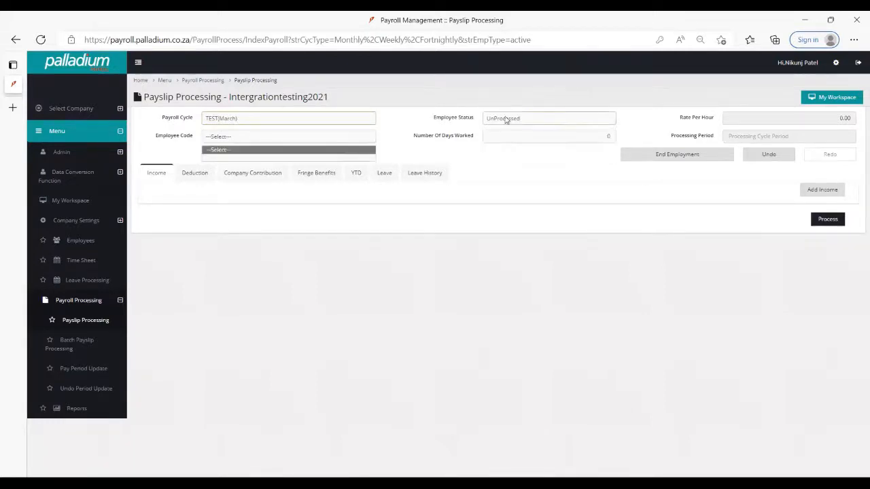
{"action": "left_click", "coordinate": [506, 120]}
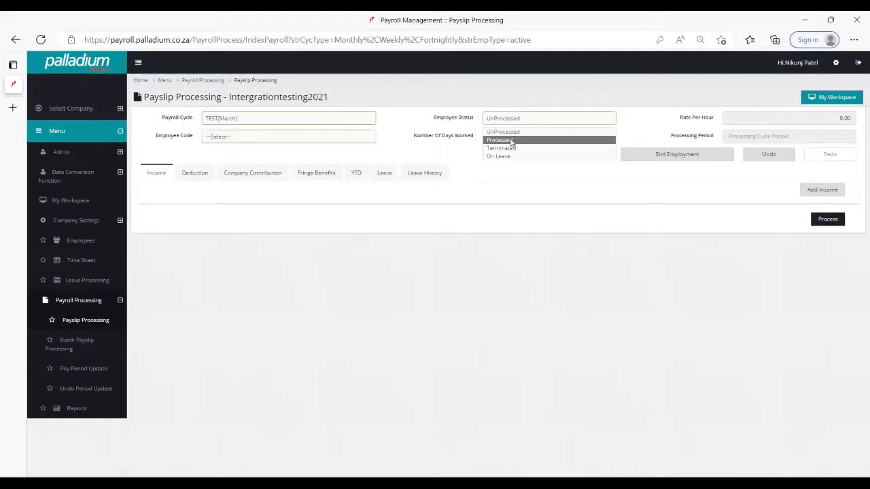
{"action": "left_click", "coordinate": [510, 140]}
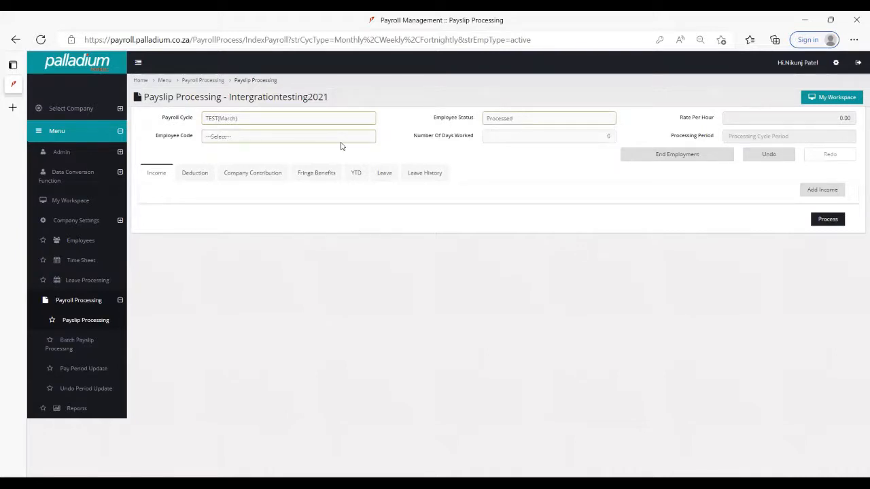
{"action": "left_click", "coordinate": [341, 141]}
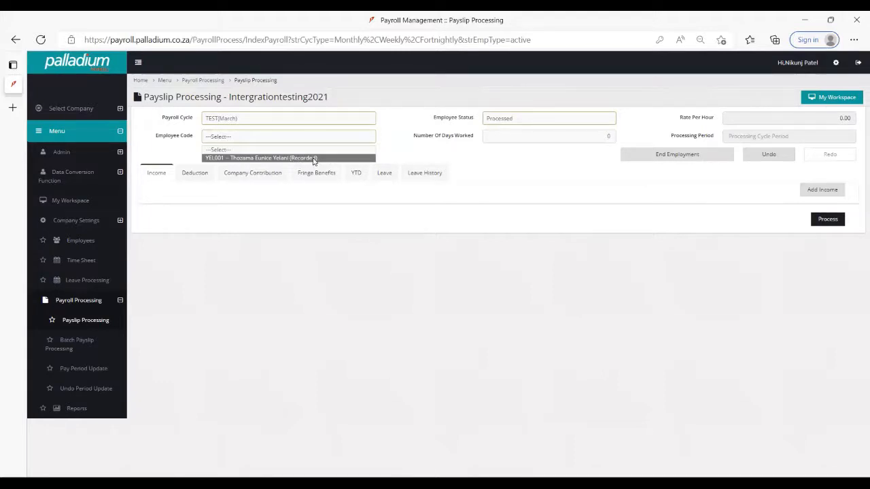
{"action": "left_click", "coordinate": [526, 121]}
{"action": "left_click", "coordinate": [523, 134]}
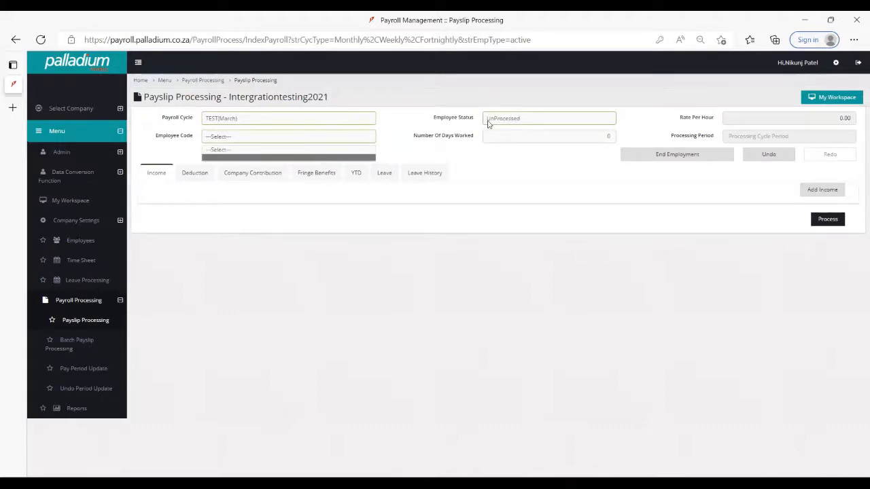
- Look up the employee codes in the cycle under the Terminated and On Leave employee statuses
{"action": "left_click", "coordinate": [534, 120]}
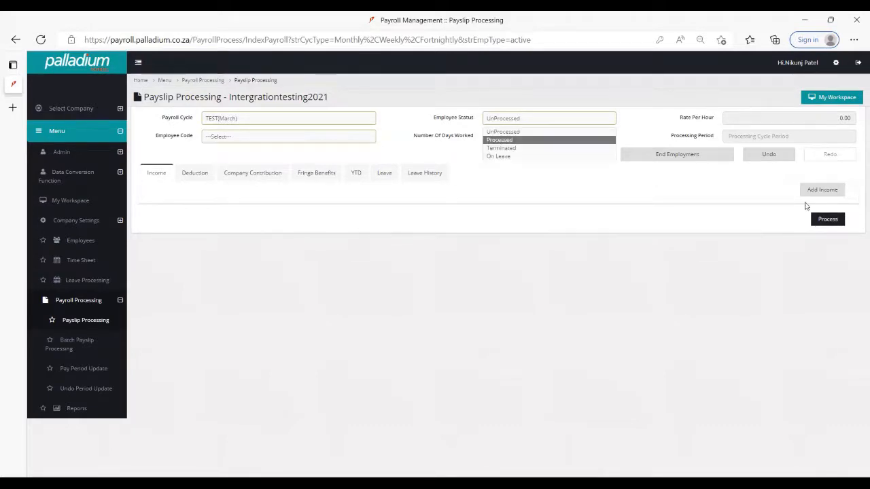
{"action": "left_click", "coordinate": [513, 148]}
{"action": "left_click", "coordinate": [354, 141]}
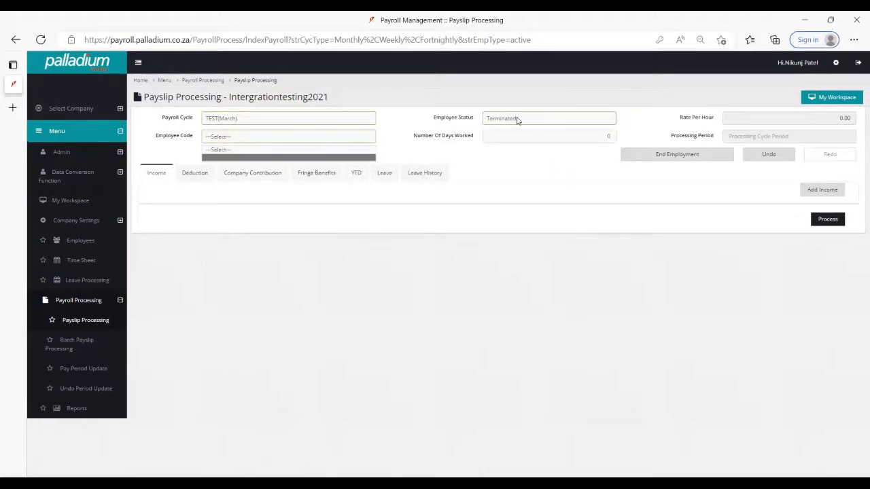
{"action": "left_click", "coordinate": [340, 141]}
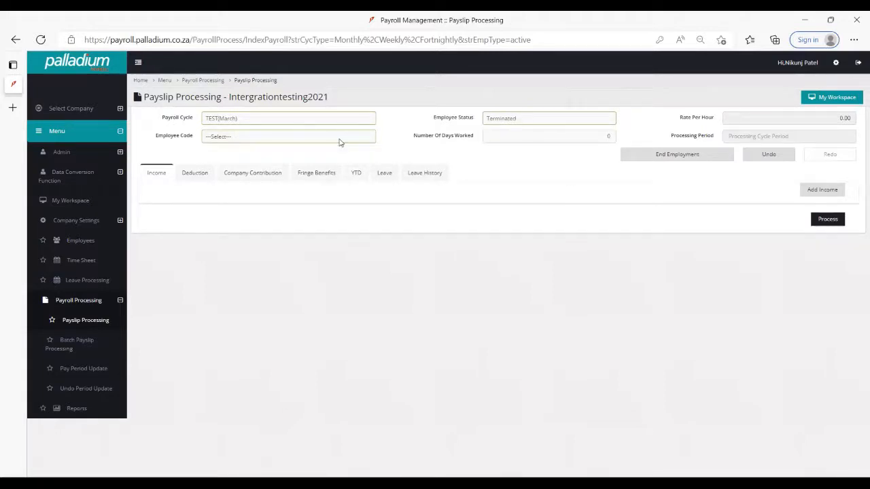
{"action": "left_click", "coordinate": [341, 141]}
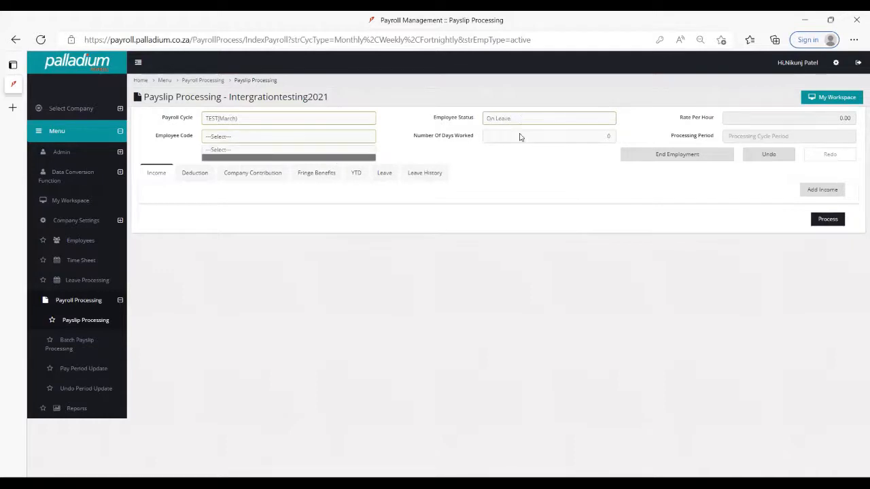
- Set the employee status to Processed and load the payslip of the recorded employee
{"action": "left_click", "coordinate": [357, 140]}
{"action": "left_click", "coordinate": [357, 141]}
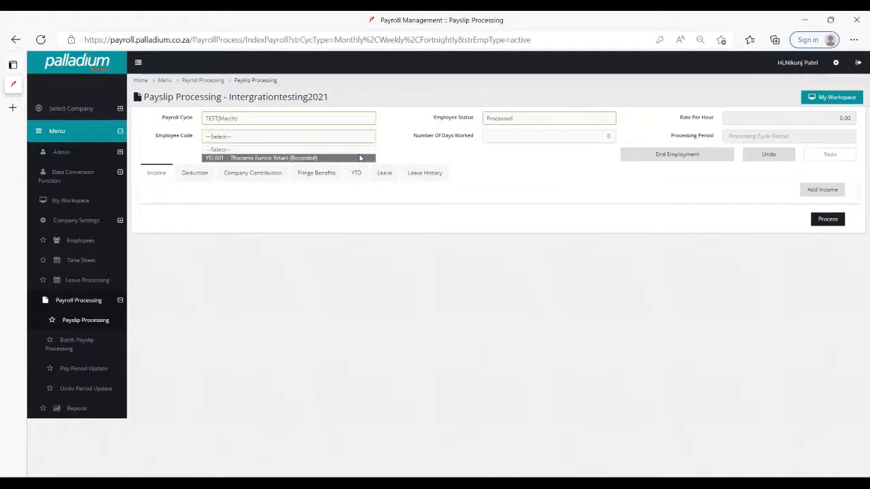
{"action": "left_click", "coordinate": [359, 161]}
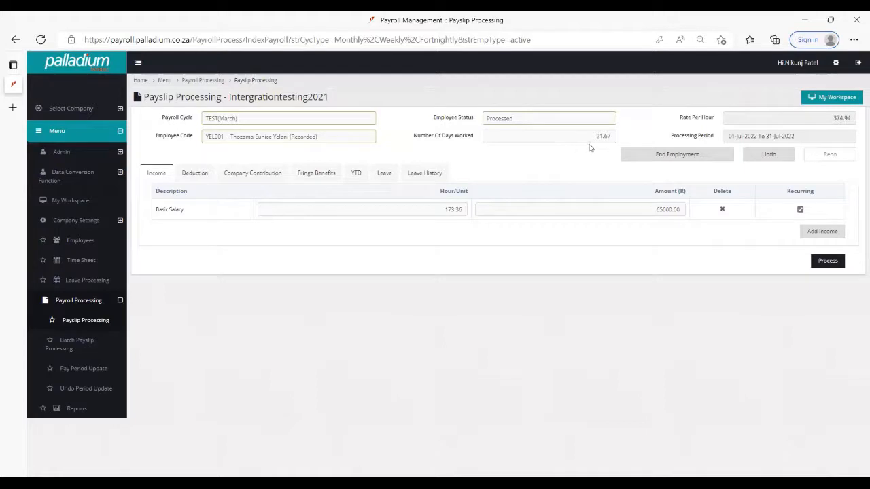
- Look through the end-of-employment details, including the annual leave payout option and the termination reasons, without saving
{"action": "left_click", "coordinate": [667, 158]}
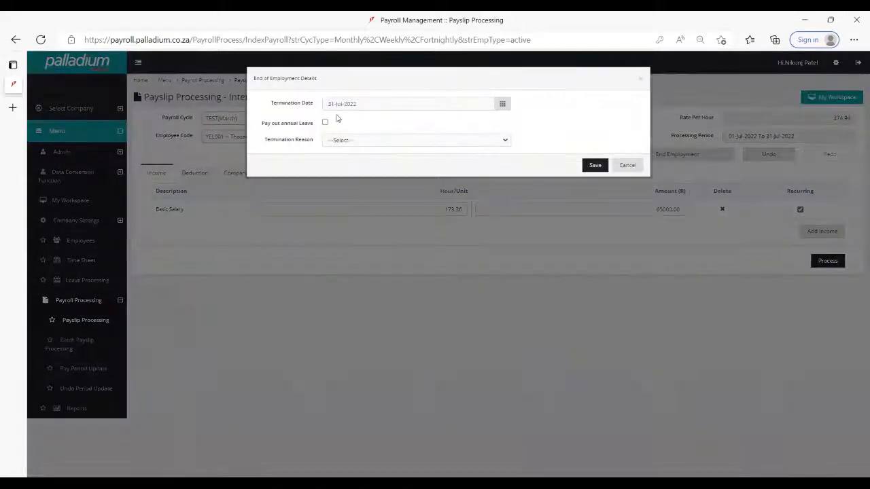
{"action": "left_click", "coordinate": [325, 122]}
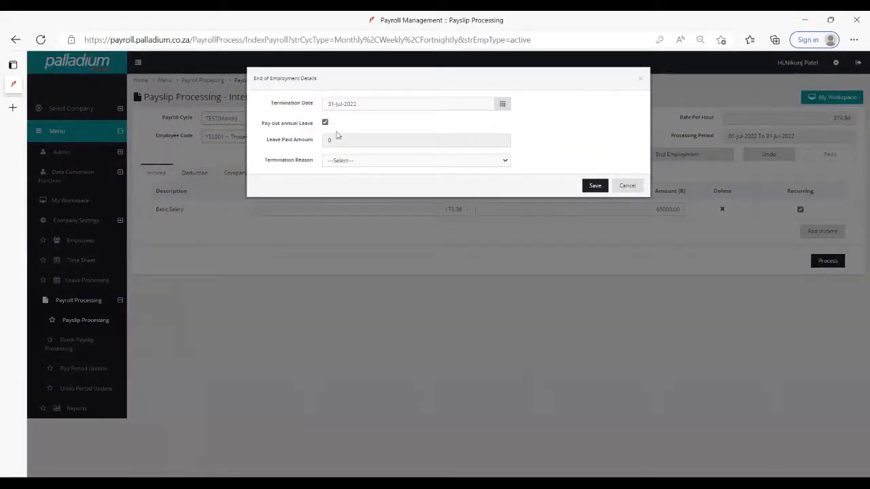
{"action": "left_click", "coordinate": [344, 161]}
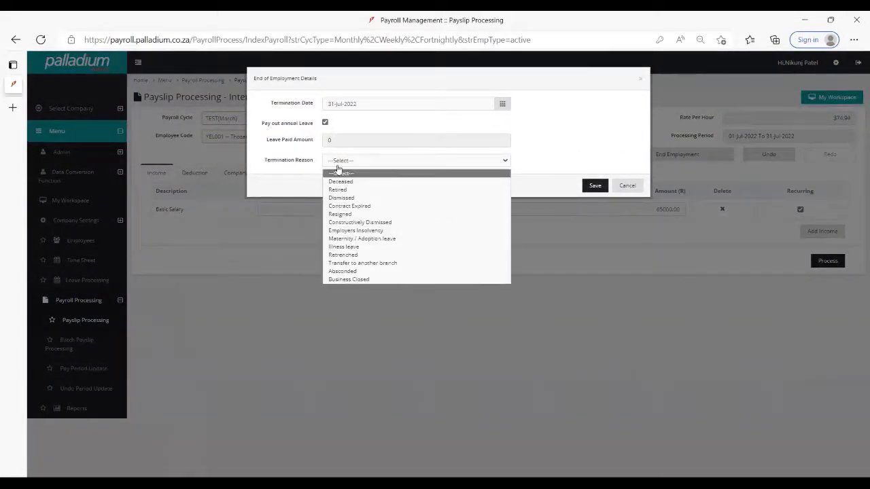
{"action": "left_click", "coordinate": [629, 167]}
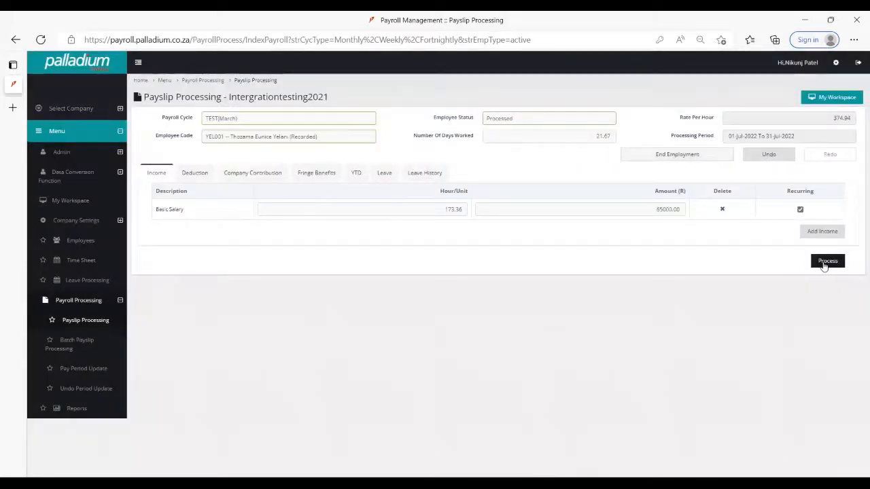
- Process the loaded employee's payslip and check the available employee statuses without choosing another one
{"action": "left_click", "coordinate": [828, 264]}
{"action": "left_click", "coordinate": [526, 123]}
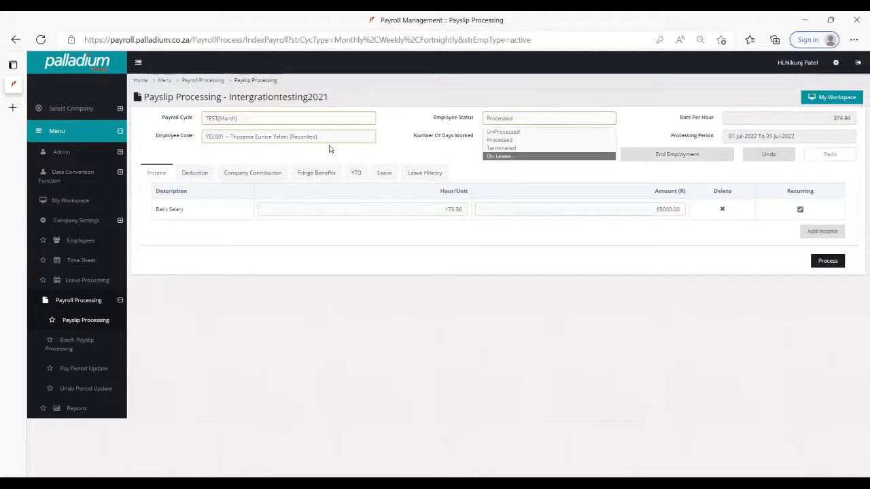
{"action": "left_click", "coordinate": [430, 278]}
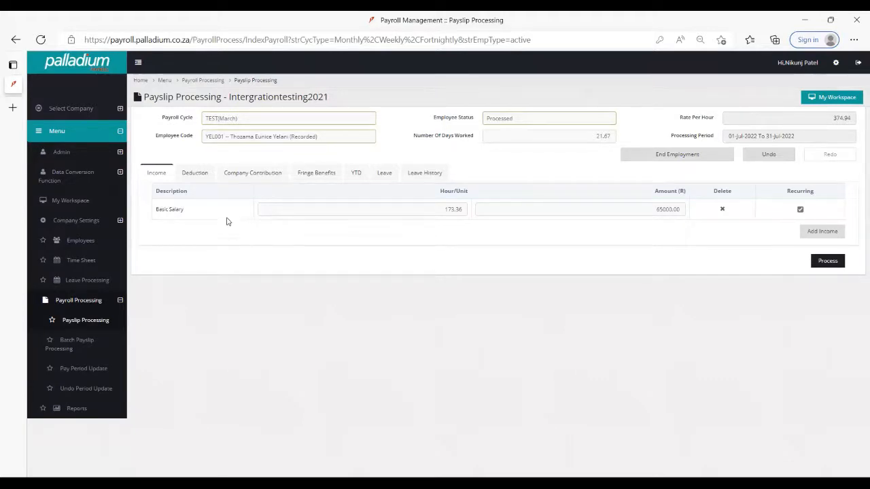
- Look through the payslip's Deduction, Company Contribution, Fringe Benefits, YTD, Leave and Leave History sections
{"action": "left_click", "coordinate": [192, 176]}
{"action": "left_click", "coordinate": [265, 175]}
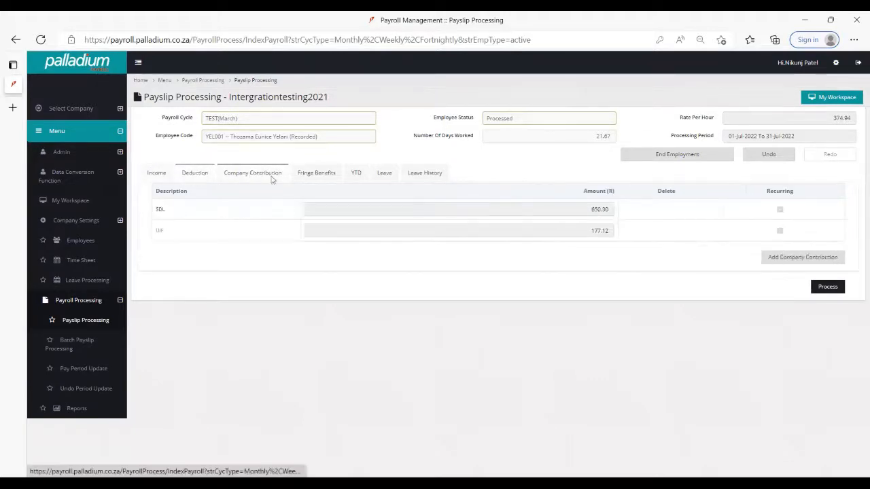
{"action": "left_click", "coordinate": [324, 175]}
{"action": "left_click", "coordinate": [356, 174]}
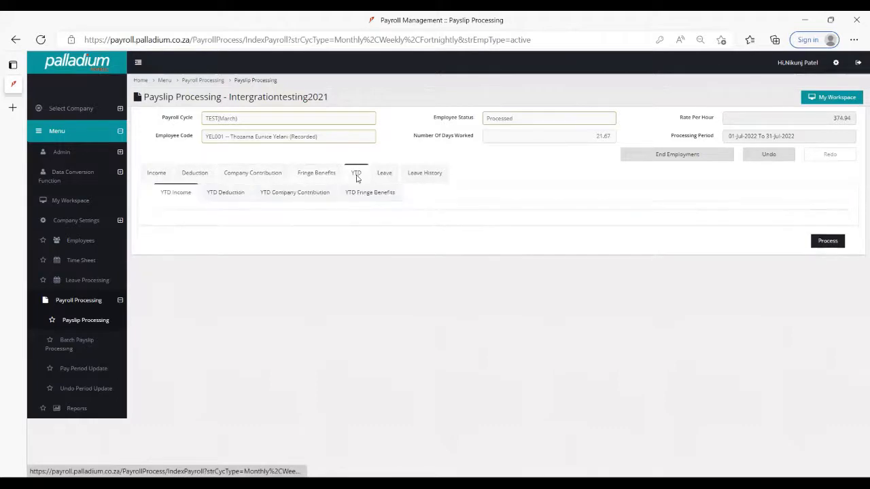
{"action": "left_click", "coordinate": [384, 174]}
{"action": "left_click", "coordinate": [424, 174]}
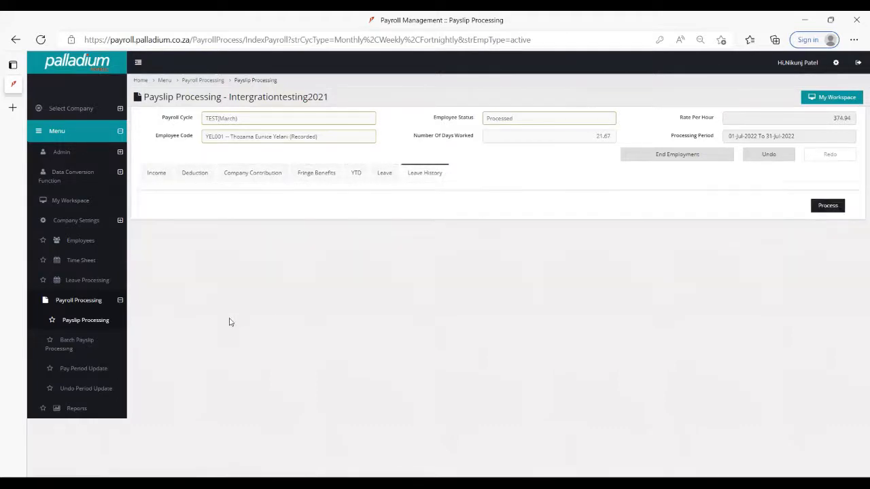
- View the payslip's Income section and the employee codes available under the Processed status
{"action": "left_click", "coordinate": [162, 175]}
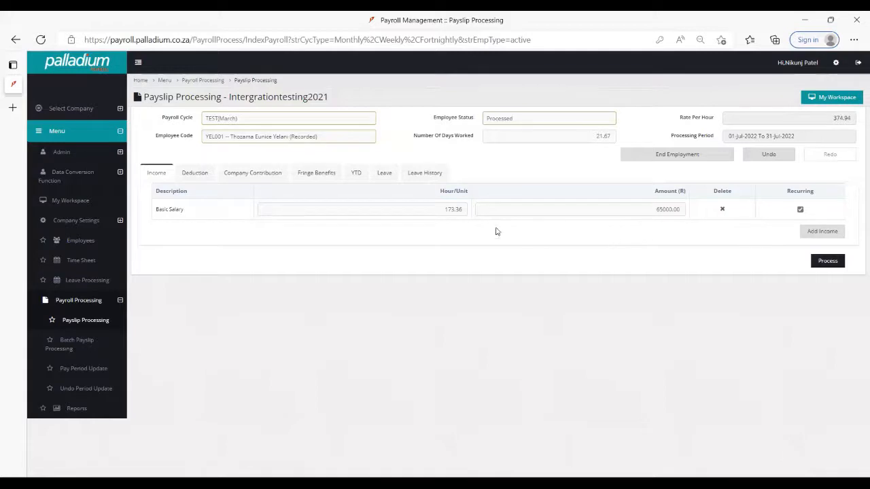
{"action": "left_click", "coordinate": [292, 136]}
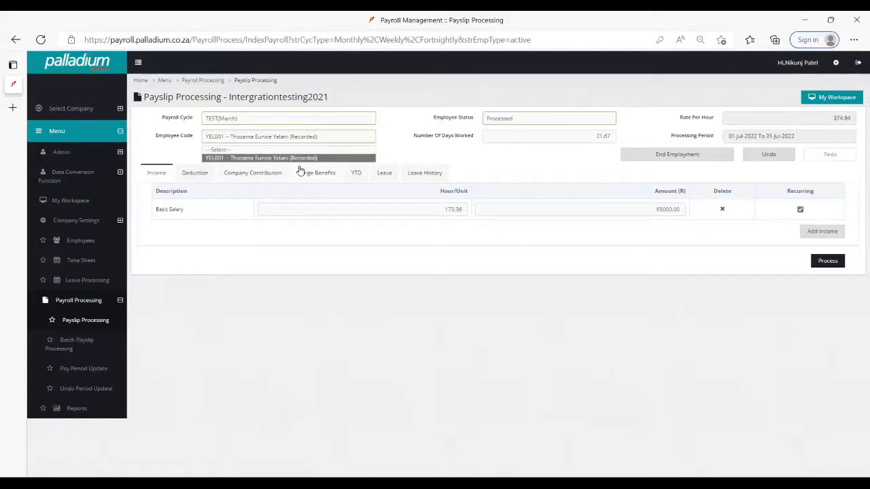
{"action": "left_click", "coordinate": [351, 256]}
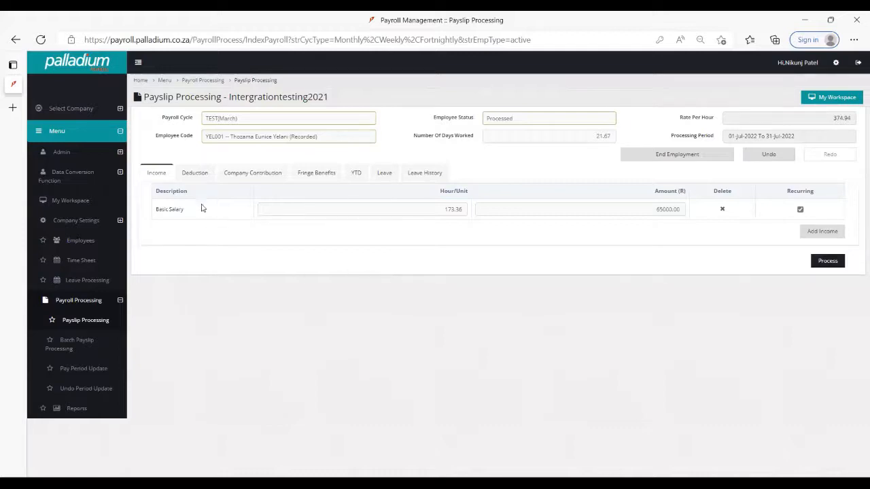
- Review the payslip's deductions and read through the tax details behind the PAYE deduction
{"action": "left_click", "coordinate": [194, 174]}
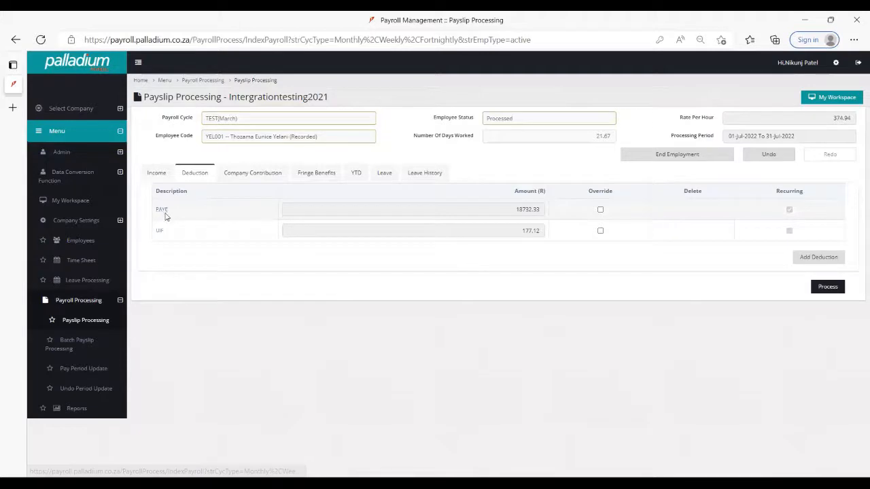
{"action": "left_click", "coordinate": [163, 212]}
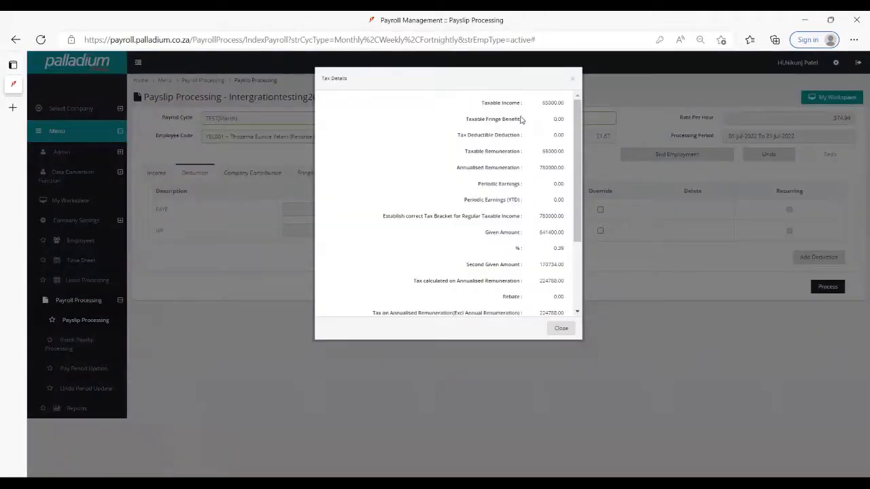
{"action": "left_click_drag", "start_coordinate": [576, 121], "coordinate": [577, 160]}
{"action": "left_click", "coordinate": [561, 328]}
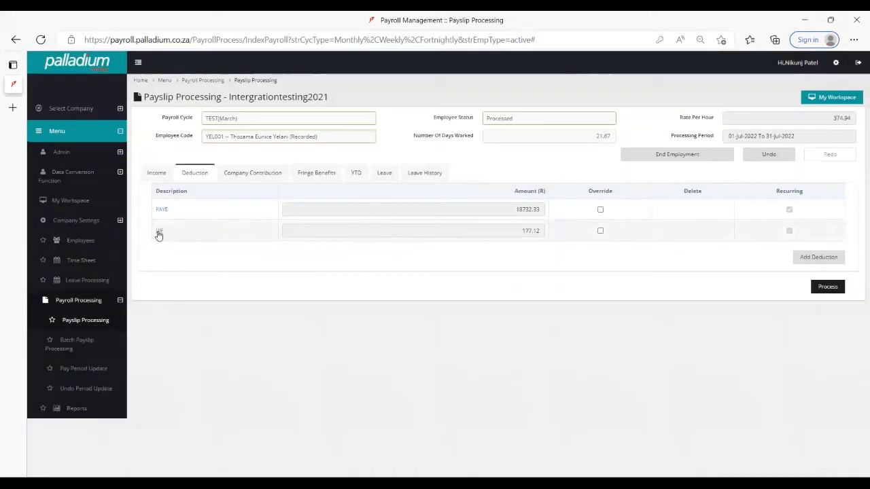
- Compare the payslip's company contributions, deductions, income and fringe benefits, including their options for adding entries
{"action": "left_click", "coordinate": [249, 175]}
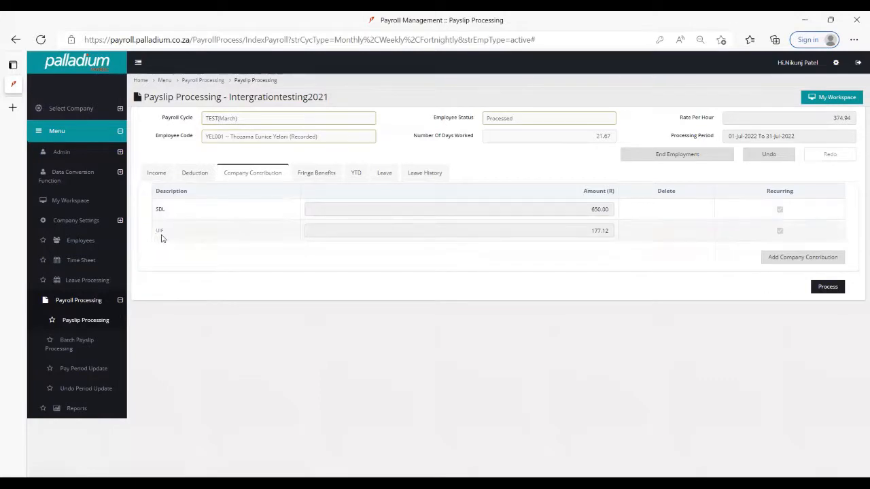
{"action": "left_click", "coordinate": [196, 174]}
{"action": "left_click", "coordinate": [161, 175]}
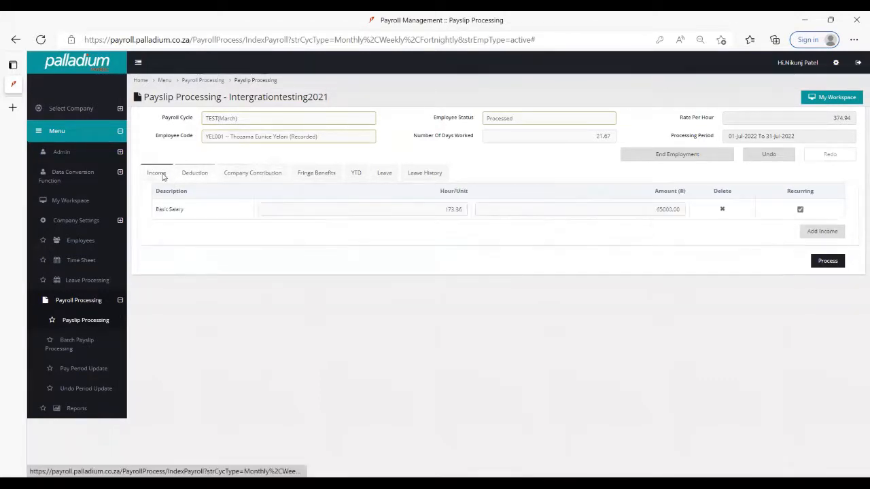
{"action": "left_click", "coordinate": [253, 174]}
{"action": "left_click", "coordinate": [317, 174]}
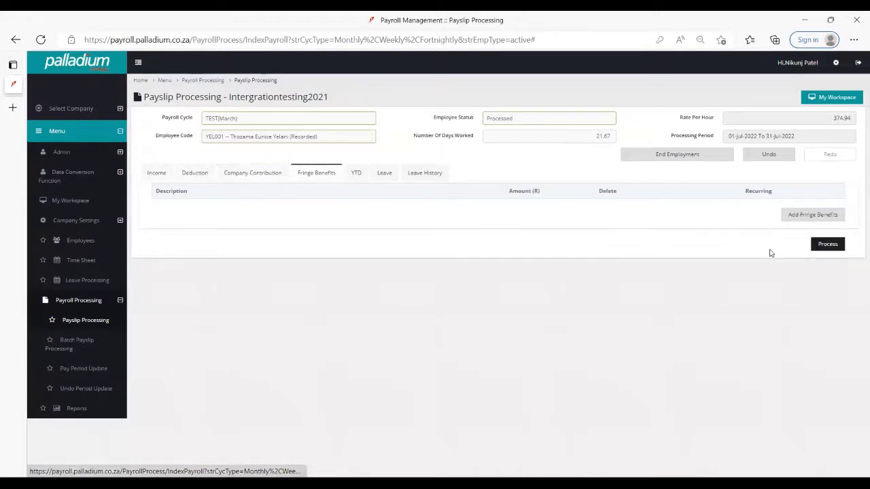
{"action": "left_click", "coordinate": [254, 174]}
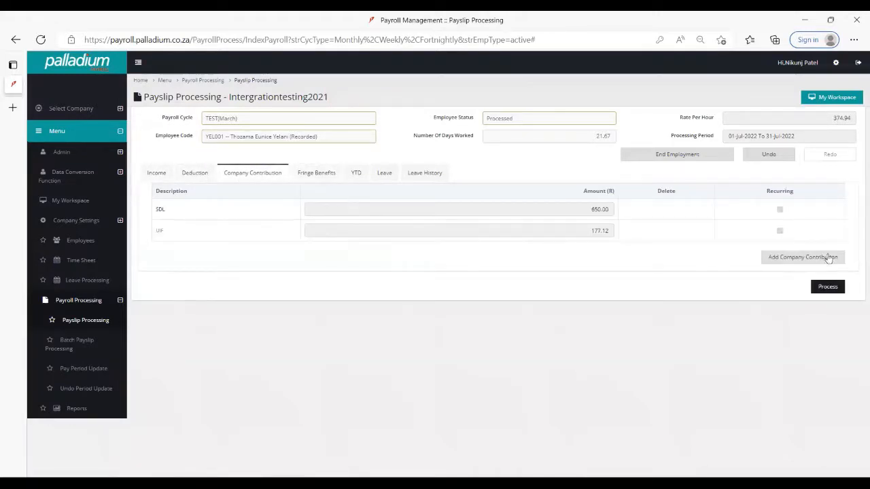
- Browse the income types that can be added to the payslip without adding any of them
{"action": "left_click", "coordinate": [152, 176]}
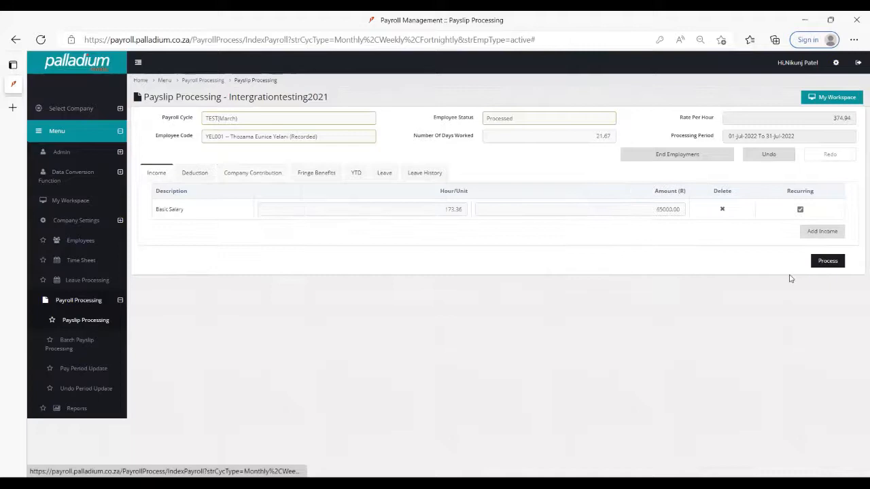
{"action": "left_click", "coordinate": [824, 231]}
{"action": "scroll", "coordinate": [443, 190], "scroll_direction": "down", "scroll_amount": 10}
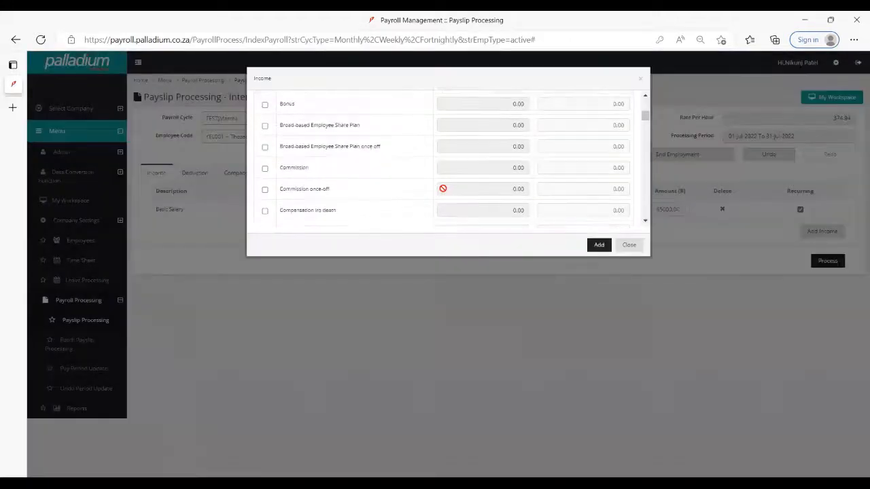
{"action": "scroll", "coordinate": [443, 193], "scroll_direction": "down", "scroll_amount": 10}
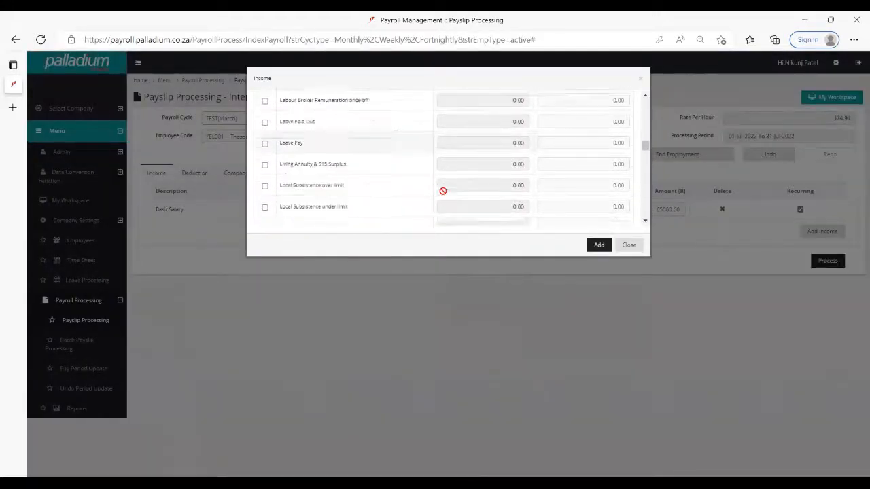
{"action": "scroll", "coordinate": [443, 193], "scroll_direction": "down", "scroll_amount": 10}
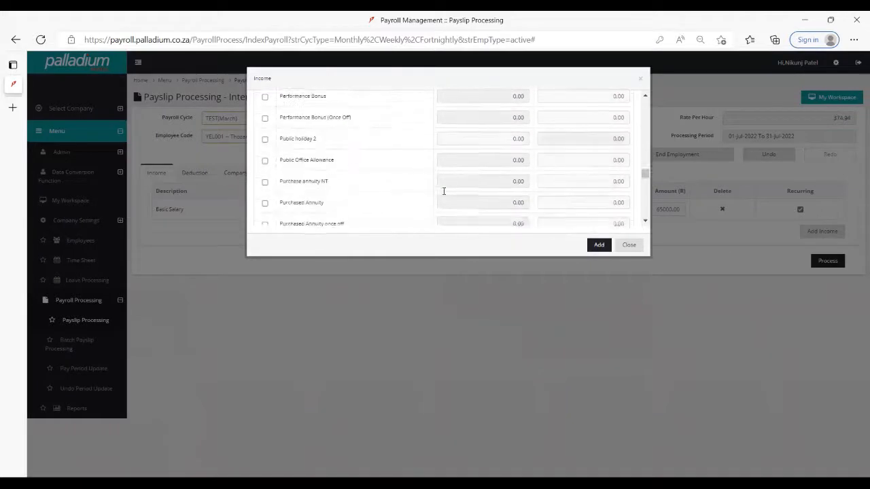
{"action": "scroll", "coordinate": [443, 194], "scroll_direction": "down", "scroll_amount": 10}
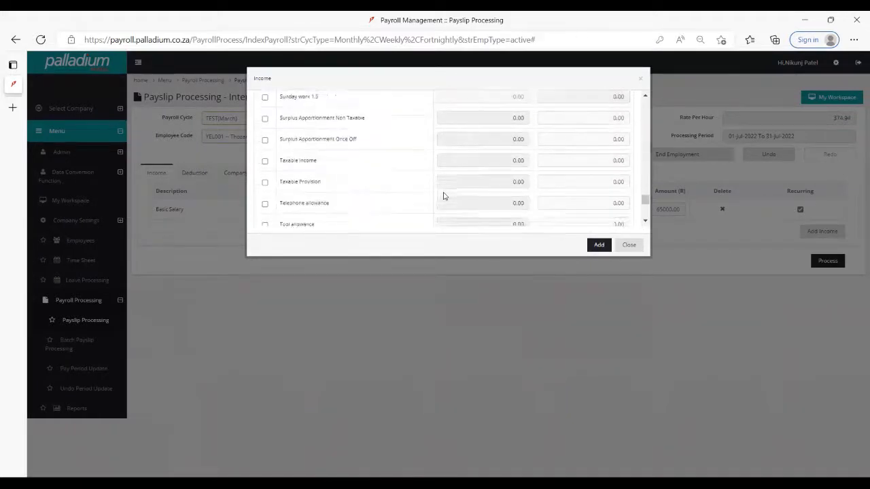
{"action": "left_click", "coordinate": [633, 245]}
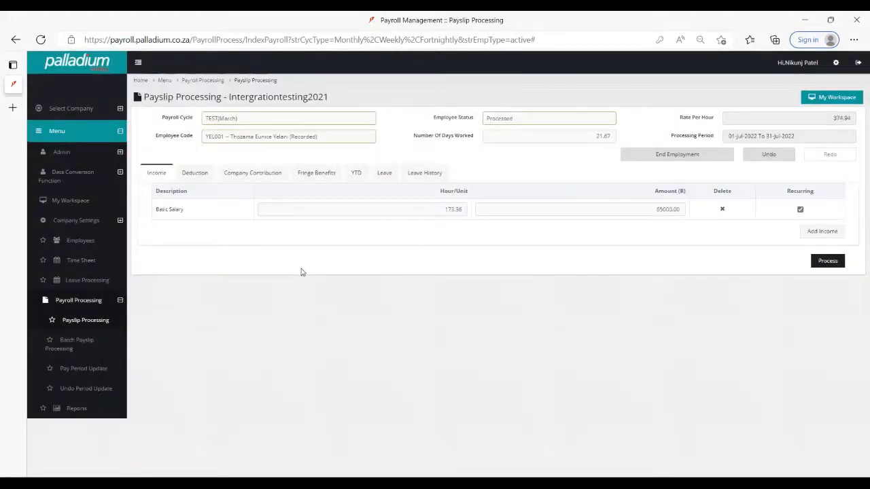
- View the company contributions and recheck the PAYE deduction's tax details down to the tax amount
{"action": "left_click", "coordinate": [258, 174]}
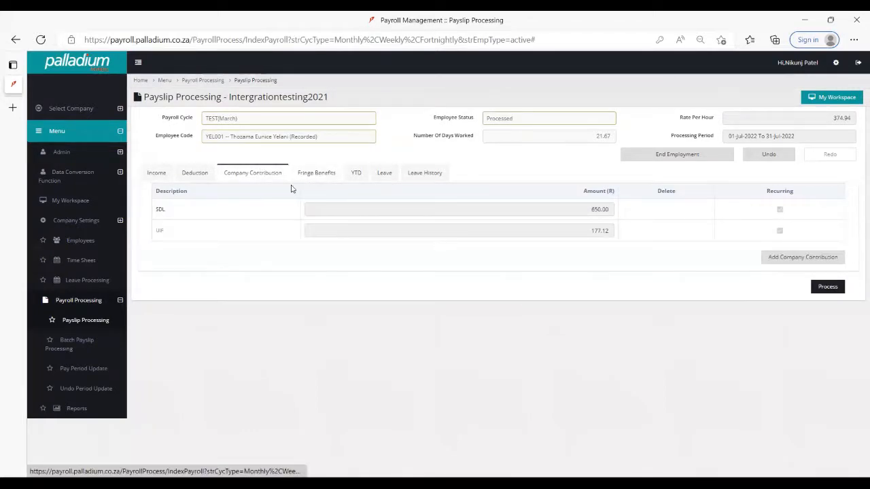
{"action": "left_click", "coordinate": [194, 177]}
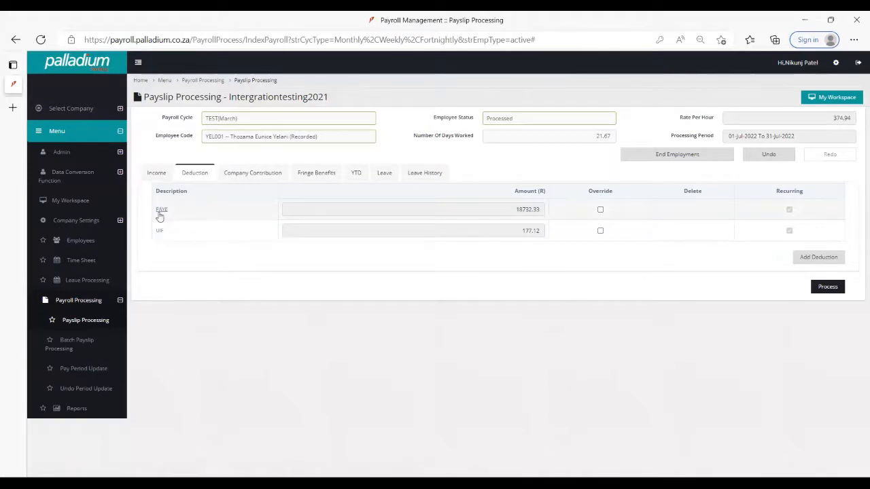
{"action": "left_click", "coordinate": [162, 211]}
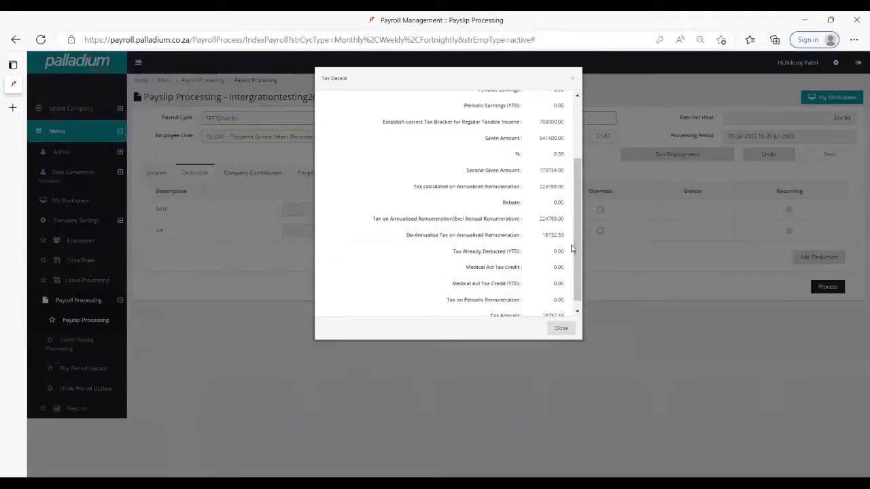
{"action": "left_click", "coordinate": [560, 329]}
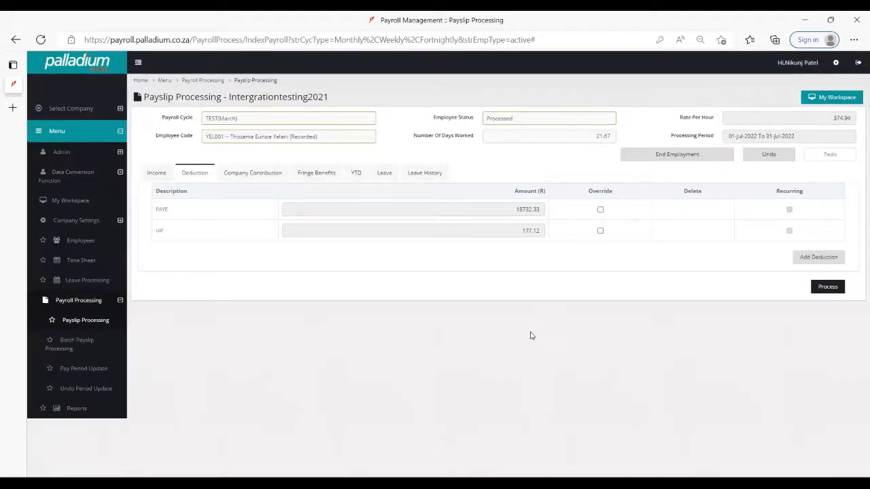
- Add a leave entry to the payslip and set its leave type to Annual Leave
{"action": "left_click", "coordinate": [385, 174]}
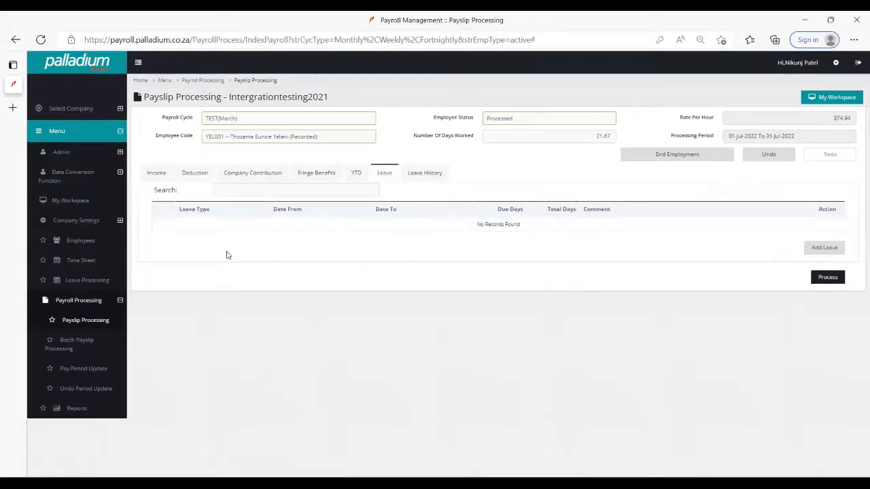
{"action": "left_click", "coordinate": [832, 249]}
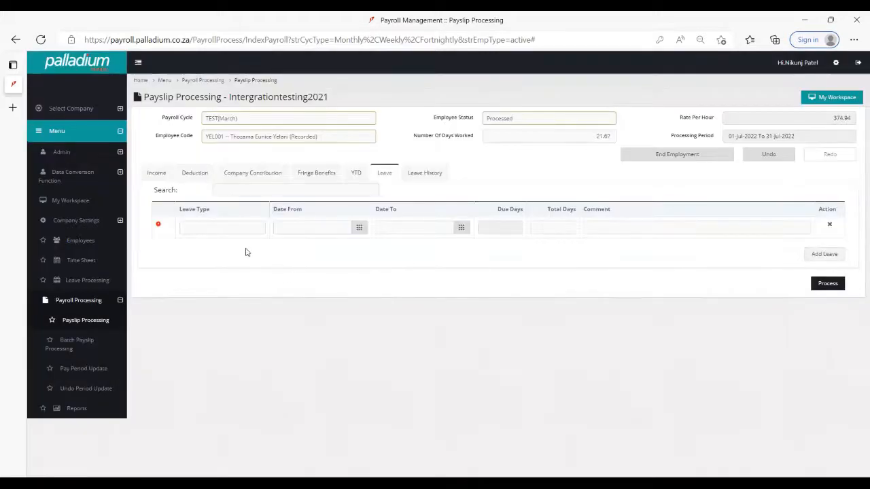
{"action": "left_click", "coordinate": [210, 229]}
{"action": "left_click", "coordinate": [210, 240]}
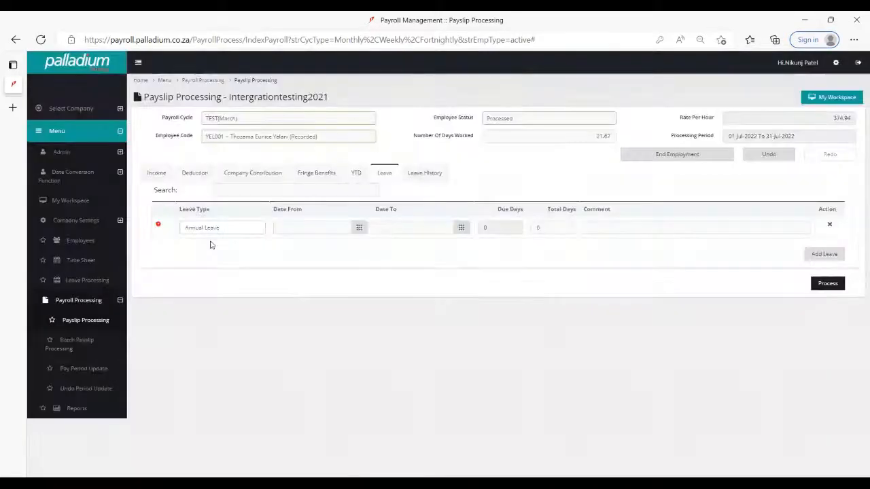
- Examine the leave entry's start date, end date, due days, total days, comment and available leave types
{"action": "left_click", "coordinate": [301, 228]}
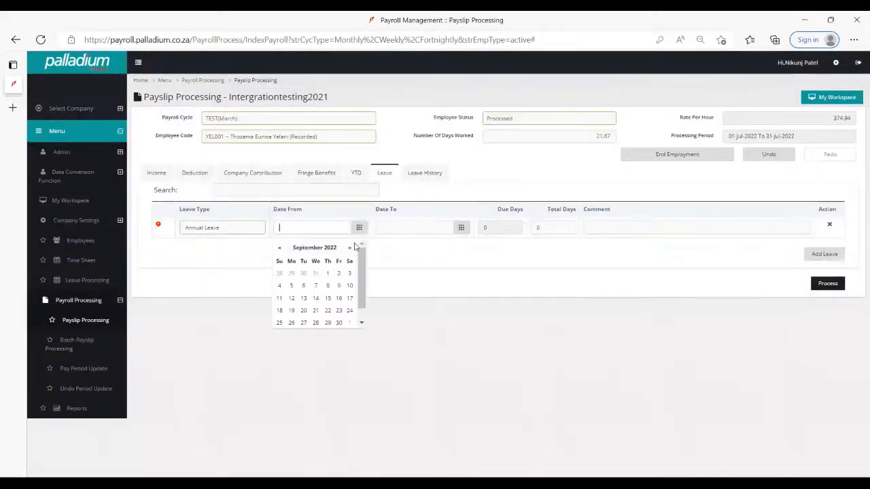
{"action": "left_click", "coordinate": [401, 228]}
{"action": "left_click", "coordinate": [499, 227]}
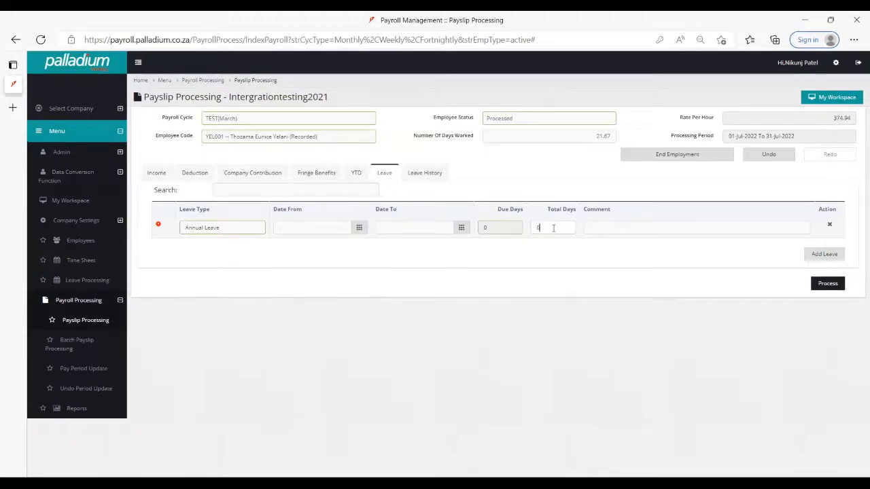
{"action": "left_click", "coordinate": [645, 224]}
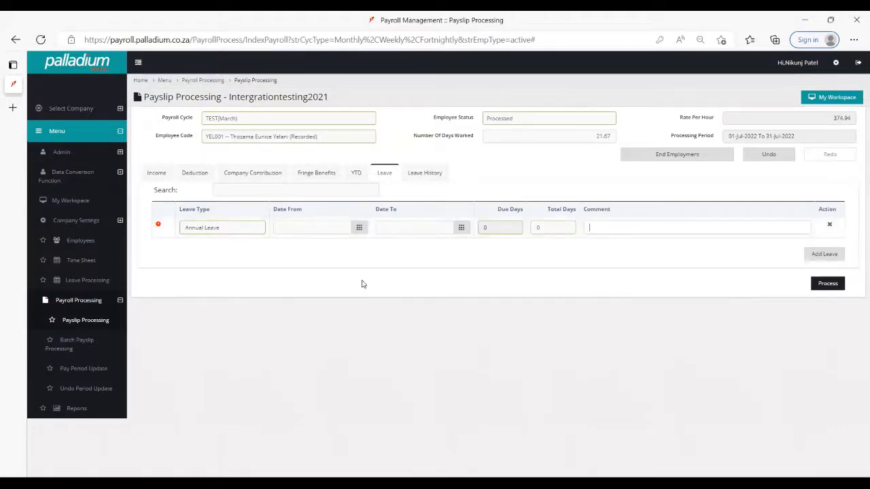
{"action": "left_click", "coordinate": [235, 229]}
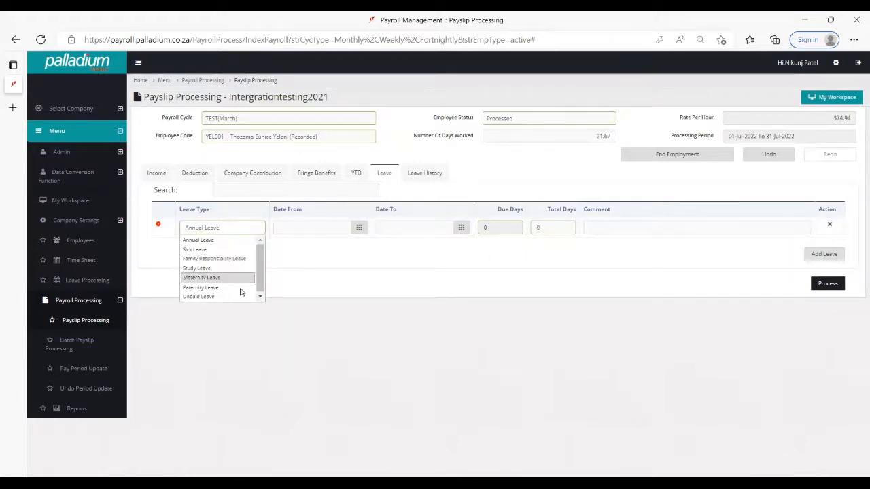
{"action": "left_click", "coordinate": [297, 228]}
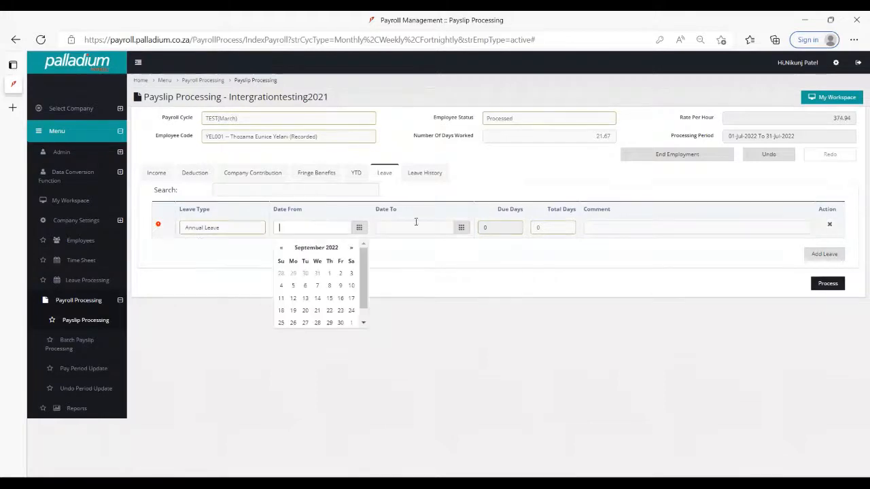
{"action": "left_click", "coordinate": [430, 226]}
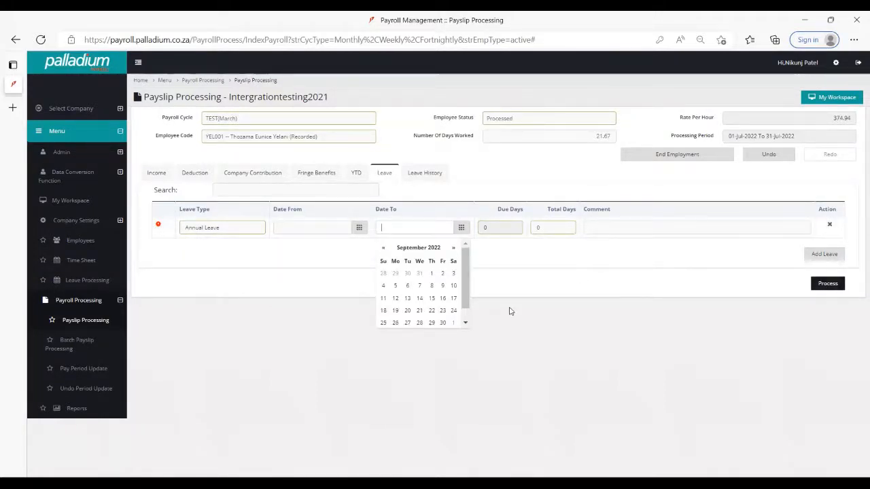
{"action": "left_click", "coordinate": [521, 286]}
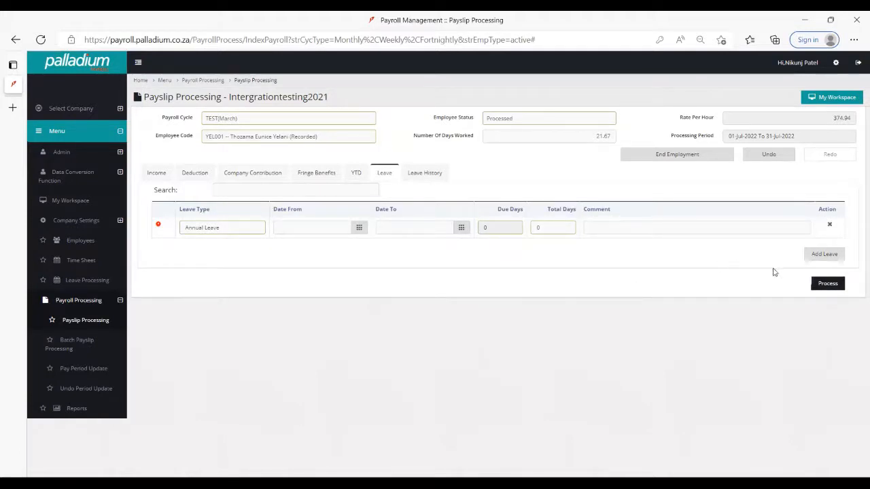
- Try to process the payslip with the incomplete Annual Leave entry, and delete that entry
{"action": "left_click", "coordinate": [820, 280]}
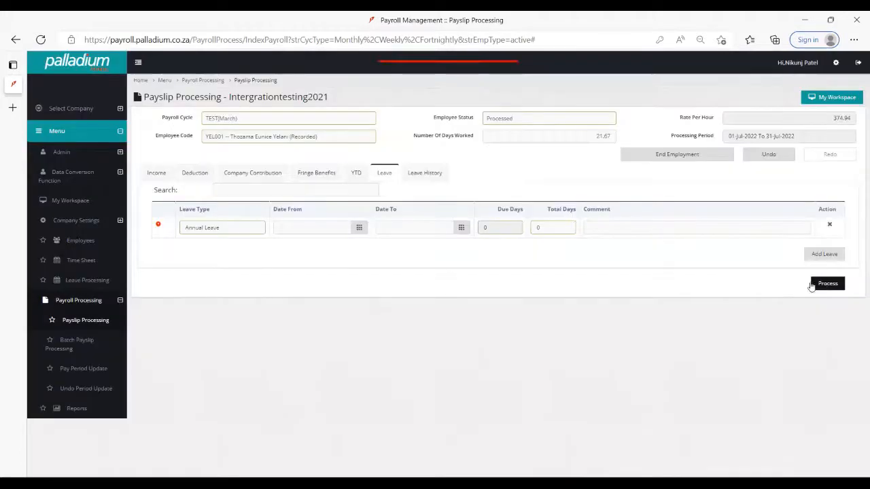
{"action": "left_click", "coordinate": [830, 227]}
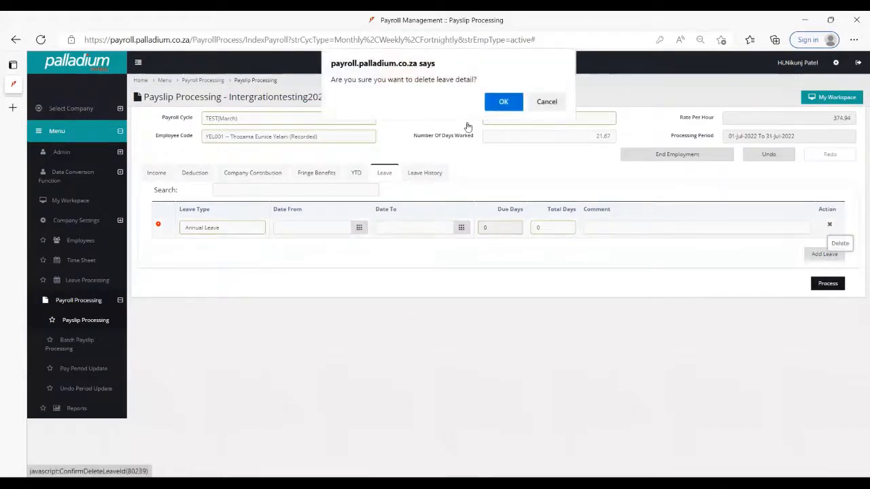
{"action": "left_click", "coordinate": [503, 101]}
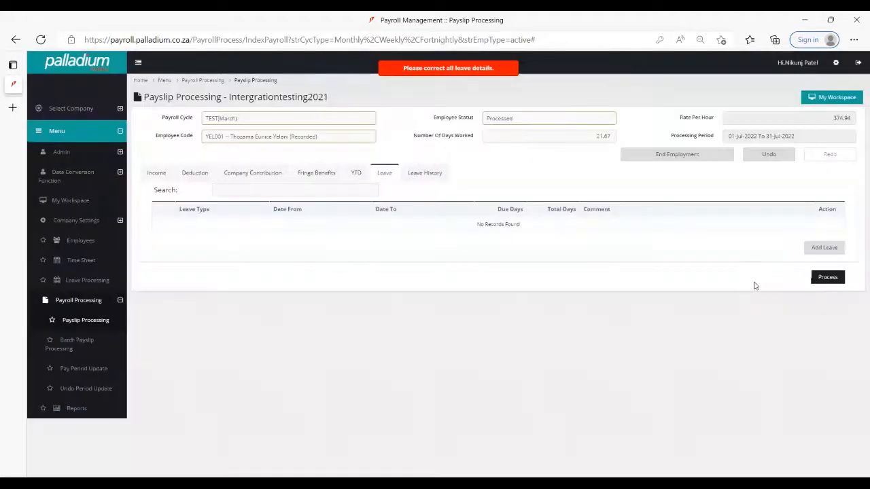
- Process the payslip and review its earnings, tax deduction and net pay in the preview
{"action": "left_click", "coordinate": [826, 277]}
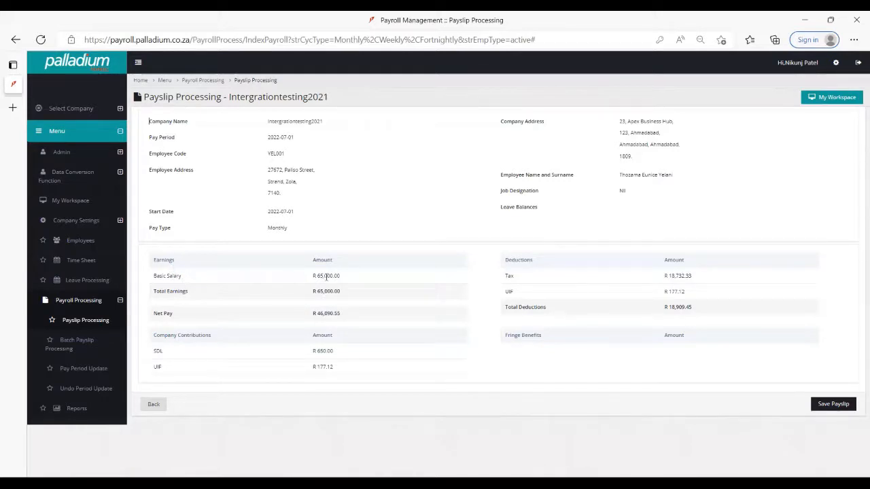
{"action": "double_click", "coordinate": [508, 277]}
{"action": "left_click_drag", "start_coordinate": [144, 317], "coordinate": [186, 314]}
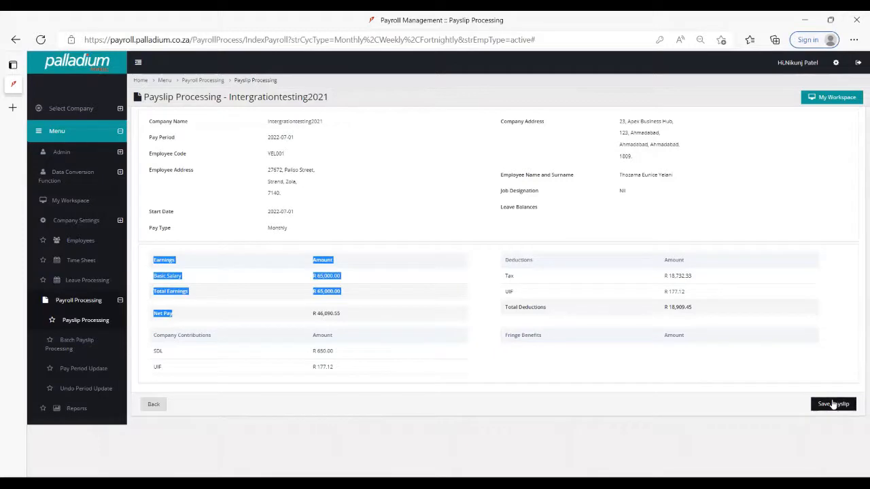
{"action": "triple_click", "coordinate": [331, 314]}
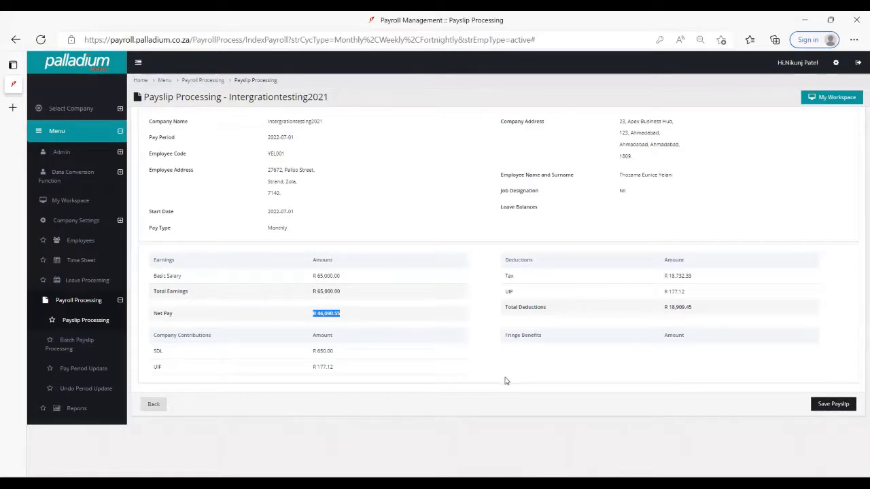
- Reopen payslip processing and load the processed employee's payslip for the TEST(March) payroll cycle
{"action": "left_click", "coordinate": [74, 320]}
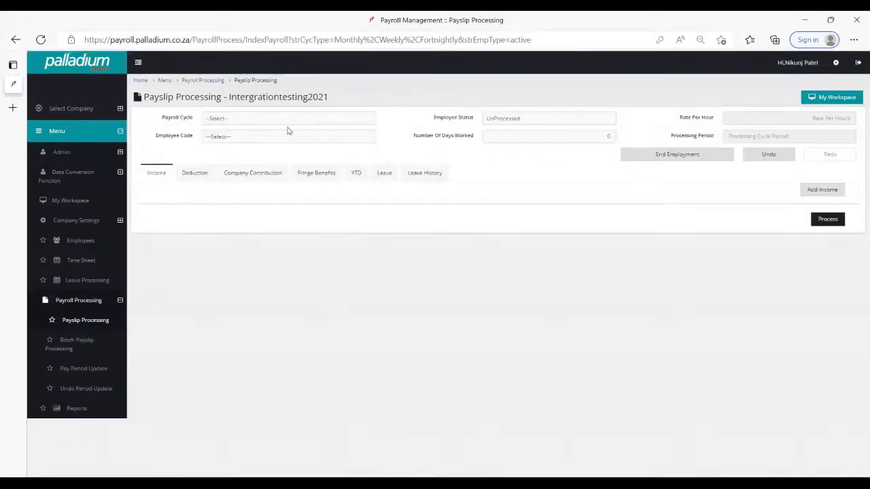
{"action": "left_click", "coordinate": [295, 121]}
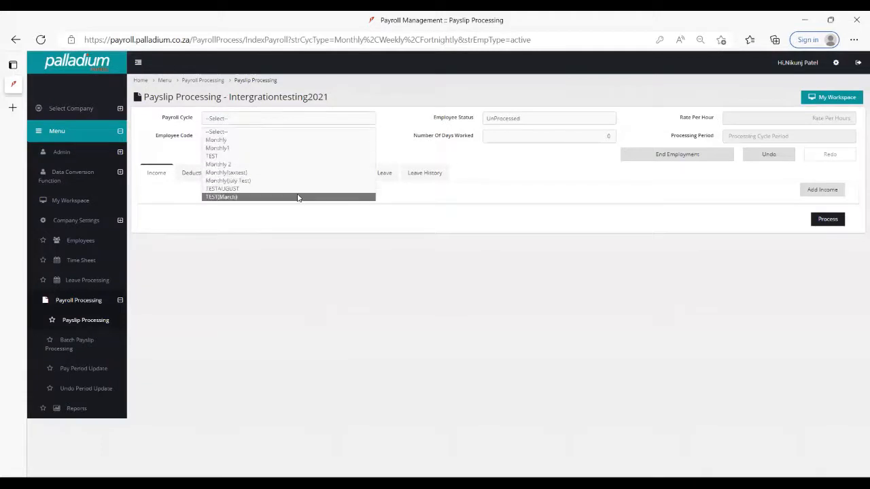
{"action": "left_click", "coordinate": [298, 197]}
{"action": "left_click", "coordinate": [297, 138]}
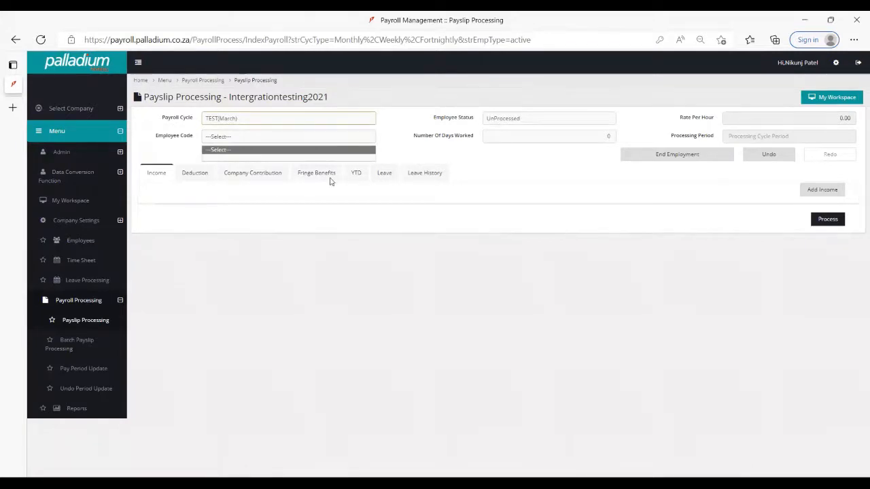
{"action": "left_click", "coordinate": [367, 212]}
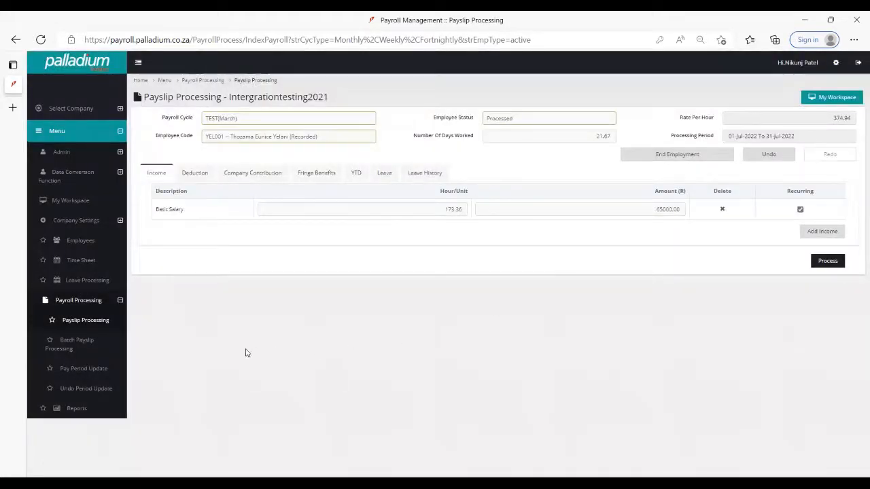
- Open Pay Period Update for the TEST(March) payroll cycle and the 01/07/2022 to 31/07/2022 processing period
{"action": "left_click", "coordinate": [98, 373]}
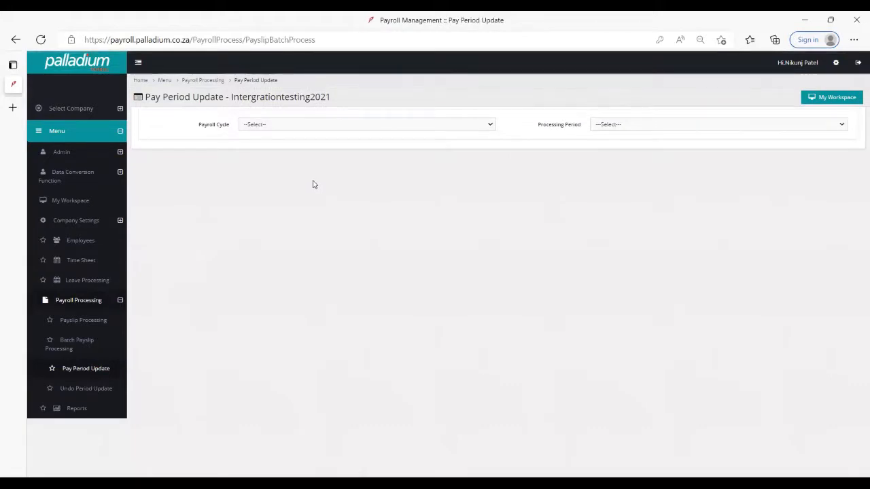
{"action": "left_click", "coordinate": [353, 125]}
{"action": "left_click", "coordinate": [345, 204]}
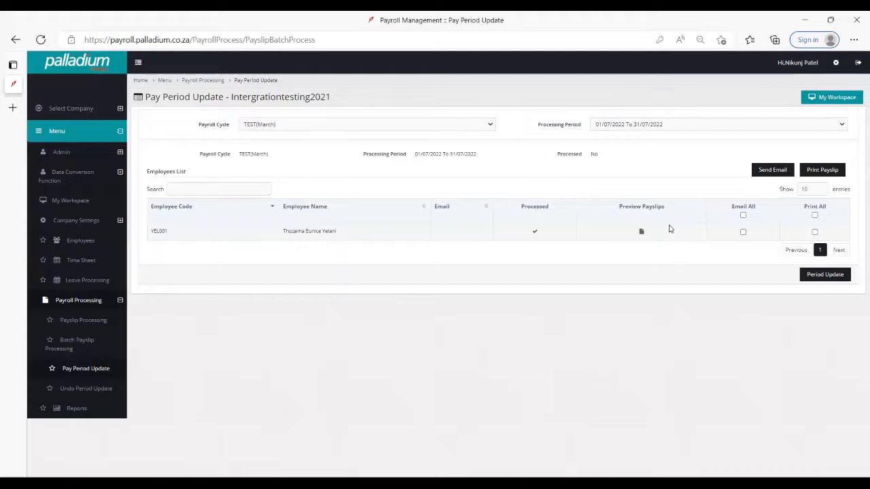
- Explore emailing all payslips to individual employees without sending, and marking all payslips for printing
{"action": "left_click", "coordinate": [743, 215]}
{"action": "left_click", "coordinate": [765, 176]}
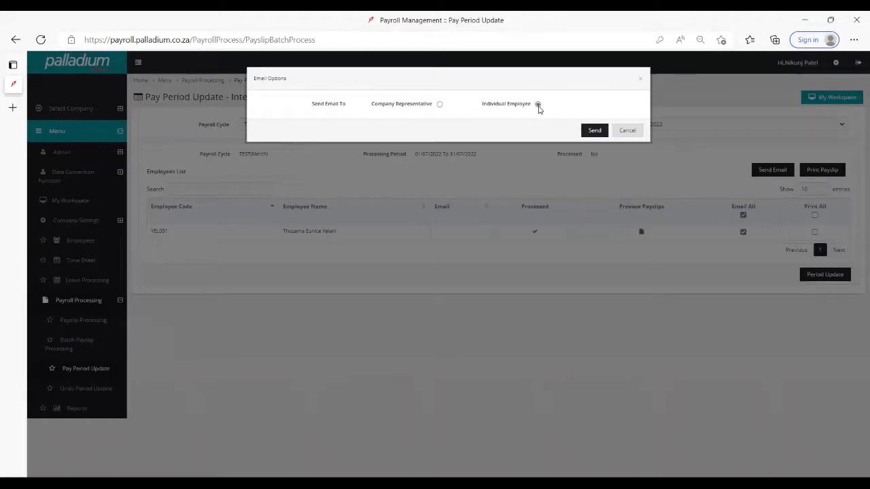
{"action": "left_click", "coordinate": [629, 131]}
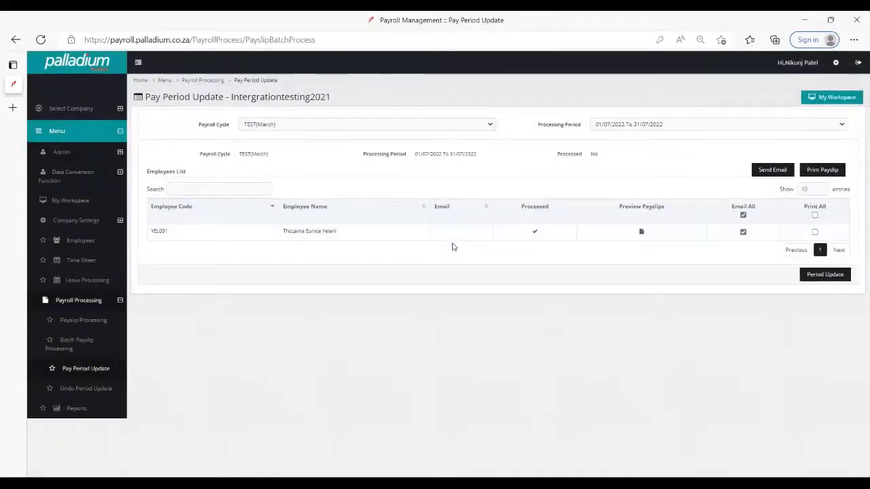
{"action": "left_click", "coordinate": [743, 215]}
{"action": "left_click", "coordinate": [815, 216]}
- Generate the EMP201 statutory report for Mar-2022, accepting the warning about unprocessed payslips
{"action": "left_click", "coordinate": [79, 410]}
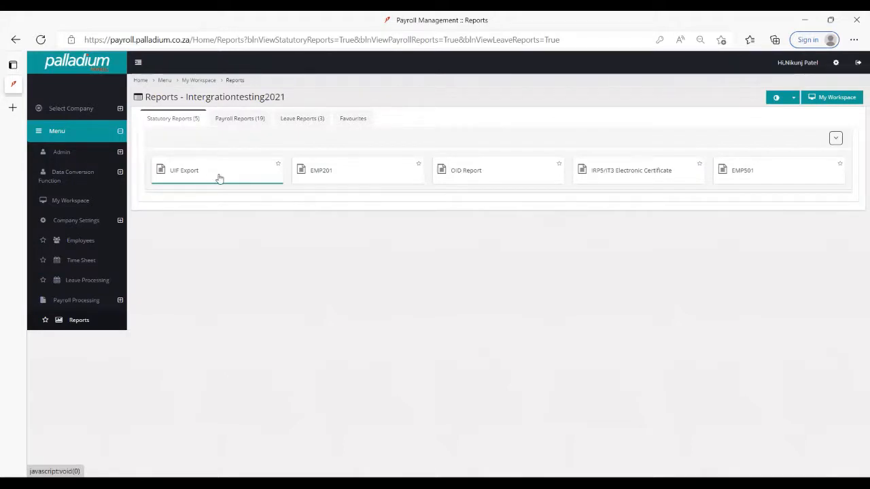
{"action": "left_click", "coordinate": [346, 178]}
{"action": "left_click", "coordinate": [344, 182]}
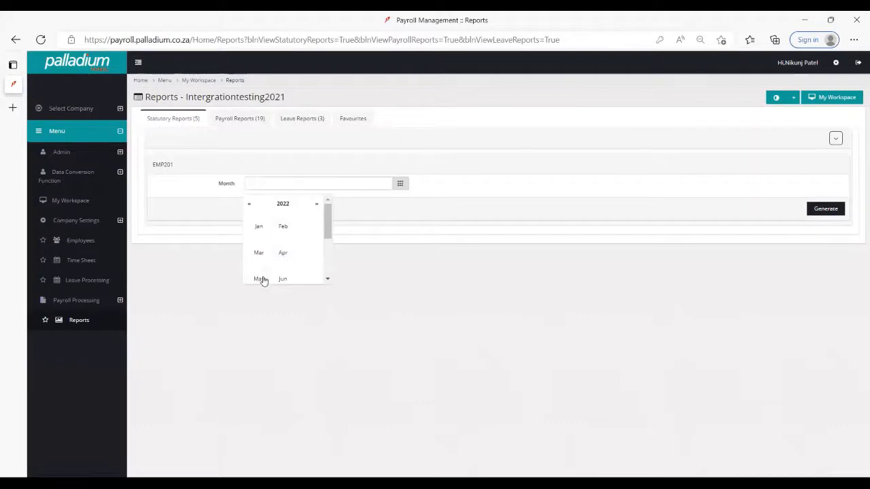
{"action": "left_click_drag", "start_coordinate": [327, 219], "coordinate": [323, 256]}
{"action": "left_click", "coordinate": [257, 242]}
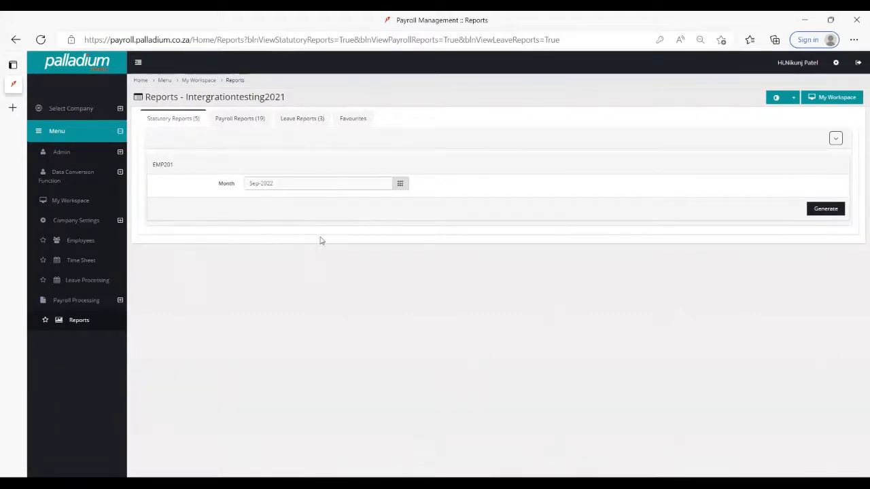
{"action": "left_click", "coordinate": [376, 185]}
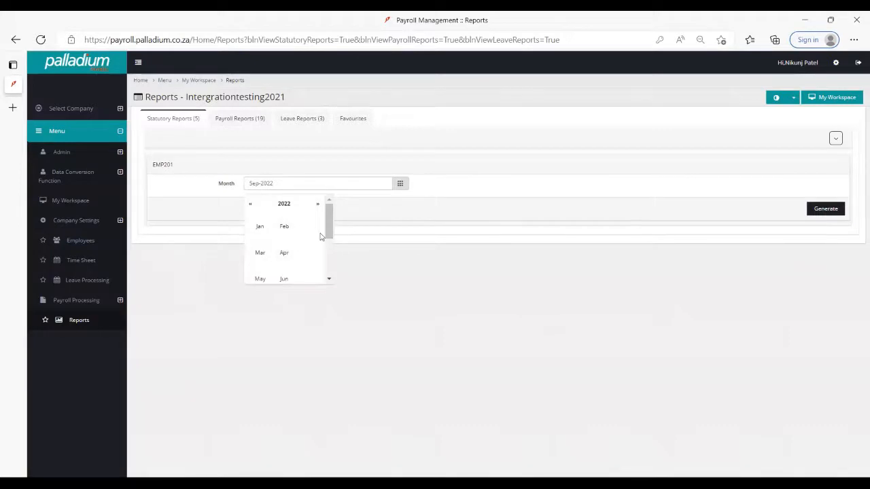
{"action": "left_click", "coordinate": [258, 253]}
{"action": "left_click", "coordinate": [819, 210]}
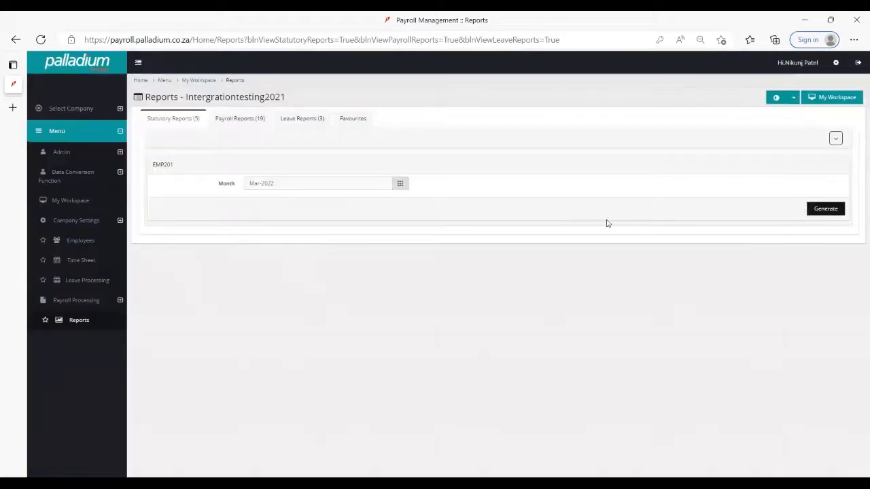
{"action": "left_click", "coordinate": [604, 143]}
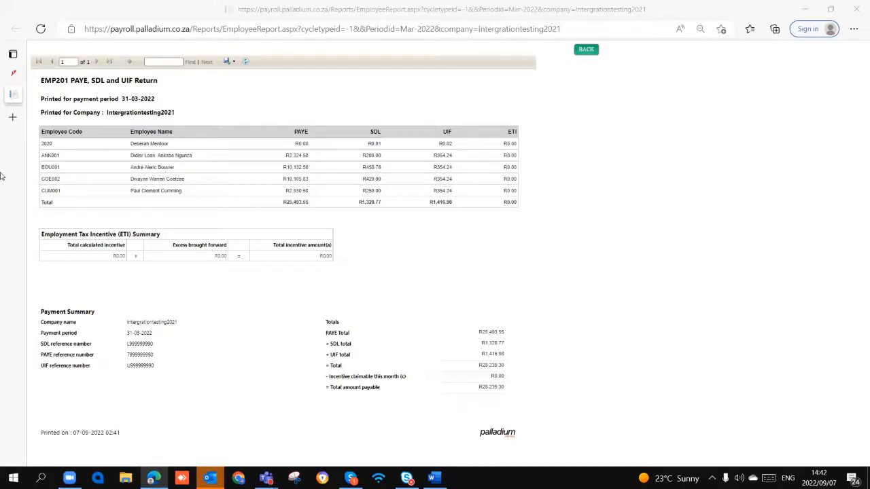
- Return to the statutory reports and examine the IRP5/IT3 Electronic Certificate submission form, including its generate option
{"action": "left_click", "coordinate": [13, 73]}
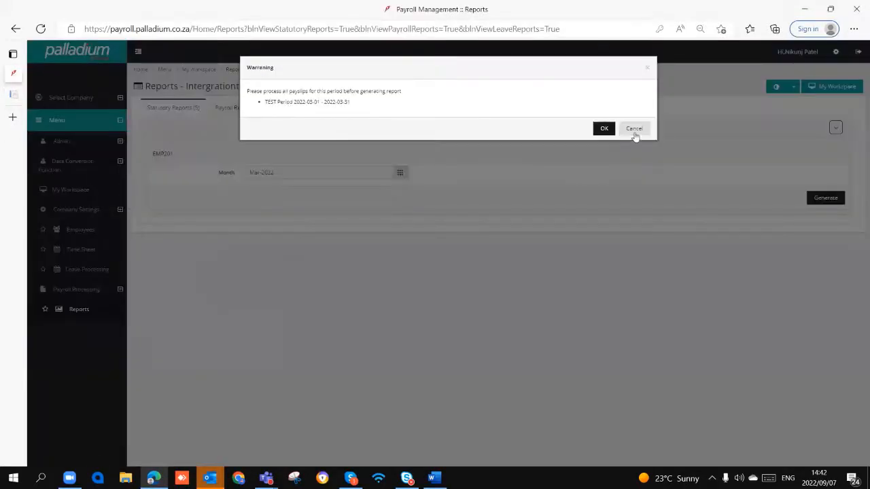
{"action": "left_click", "coordinate": [634, 129]}
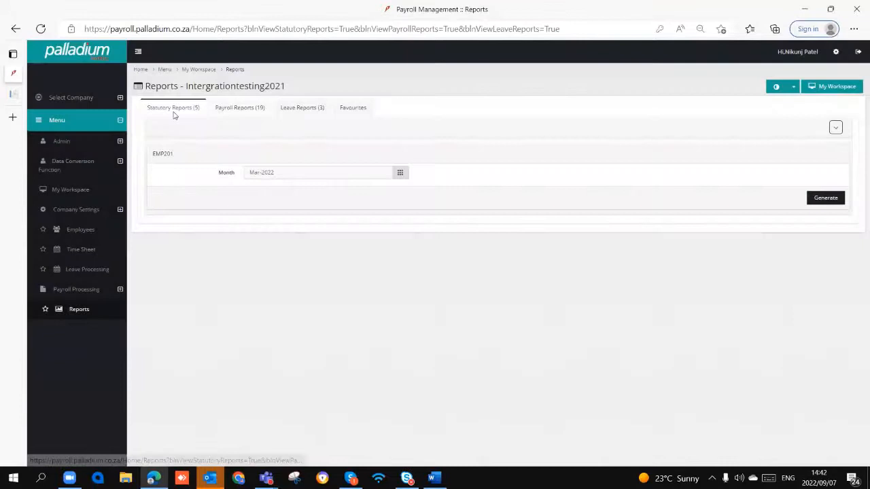
{"action": "left_click", "coordinate": [174, 110]}
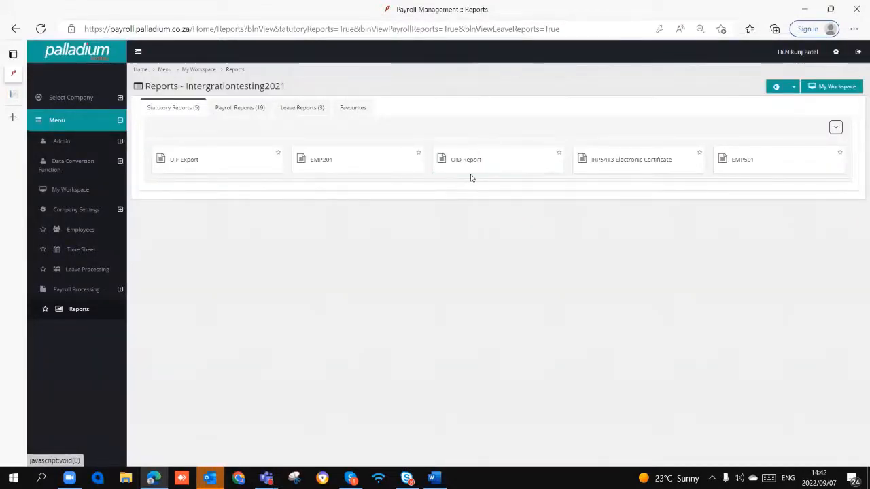
{"action": "left_click", "coordinate": [632, 163]}
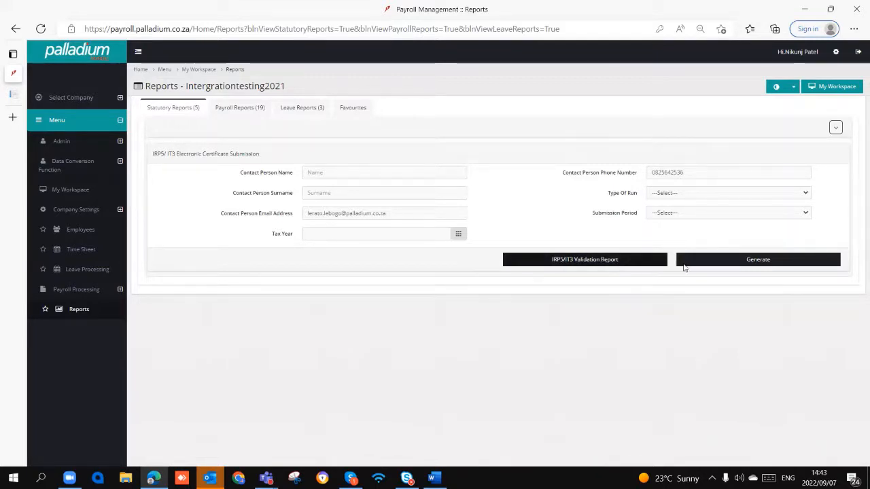
{"action": "left_click", "coordinate": [737, 264]}
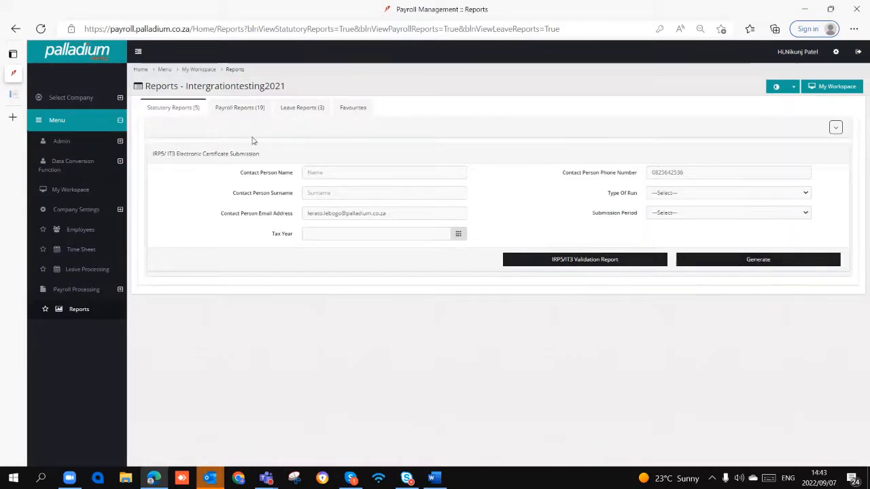
{"action": "left_click", "coordinate": [193, 109]}
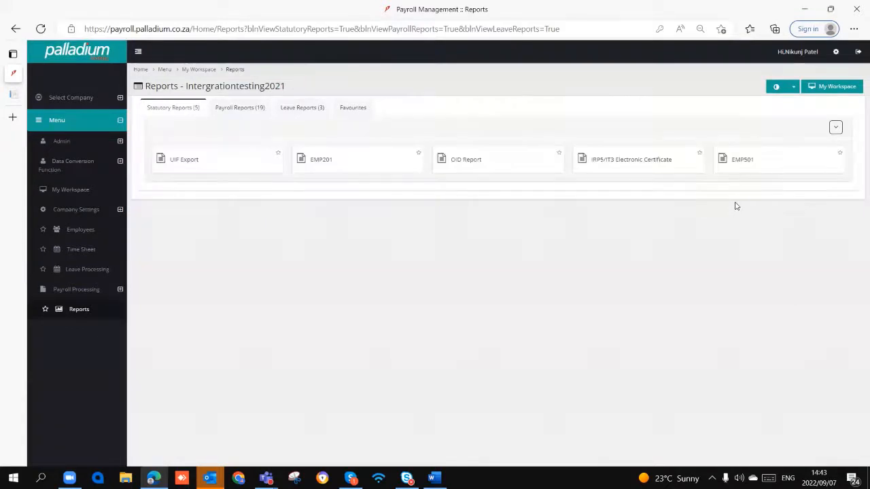
- View the EMP501 form, and generate the Nett Pay report for year 2023 and the TEST(March) payroll cycle
{"action": "left_click", "coordinate": [757, 168]}
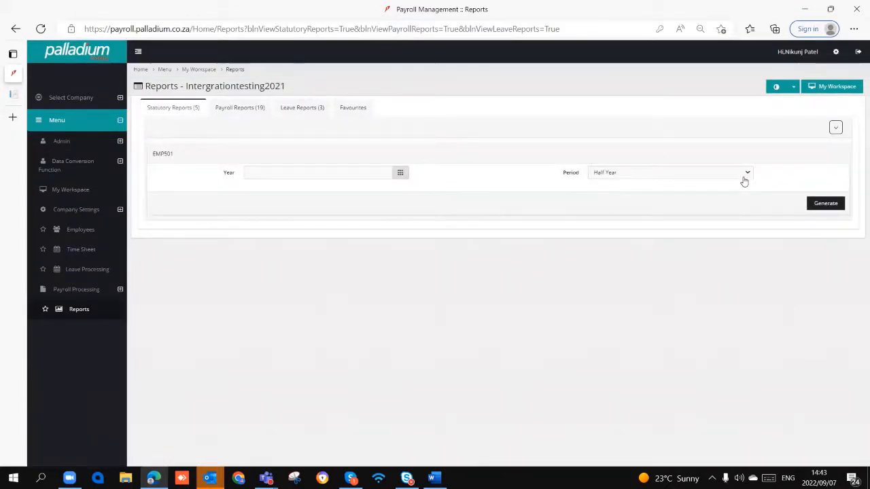
{"action": "left_click", "coordinate": [239, 110]}
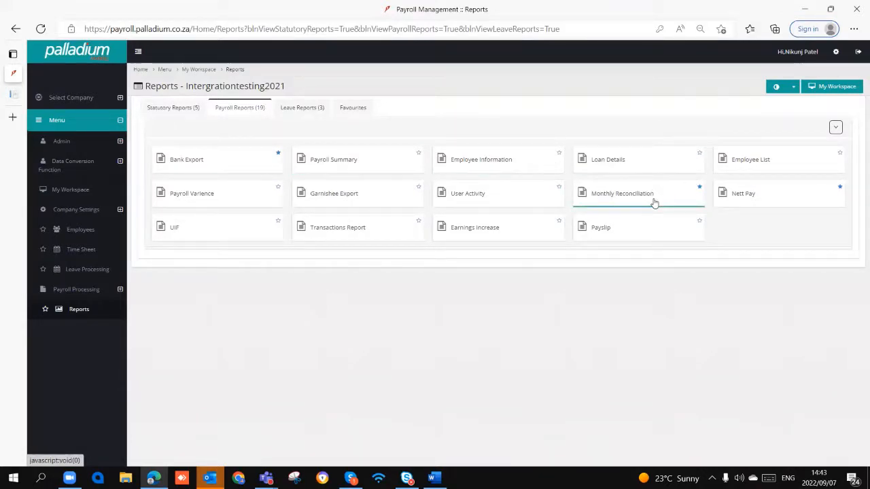
{"action": "left_click", "coordinate": [775, 199]}
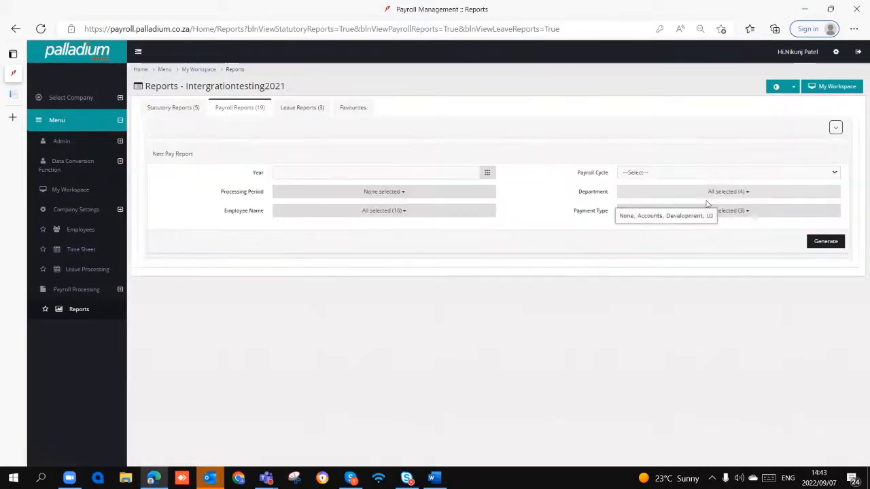
{"action": "left_click", "coordinate": [359, 174]}
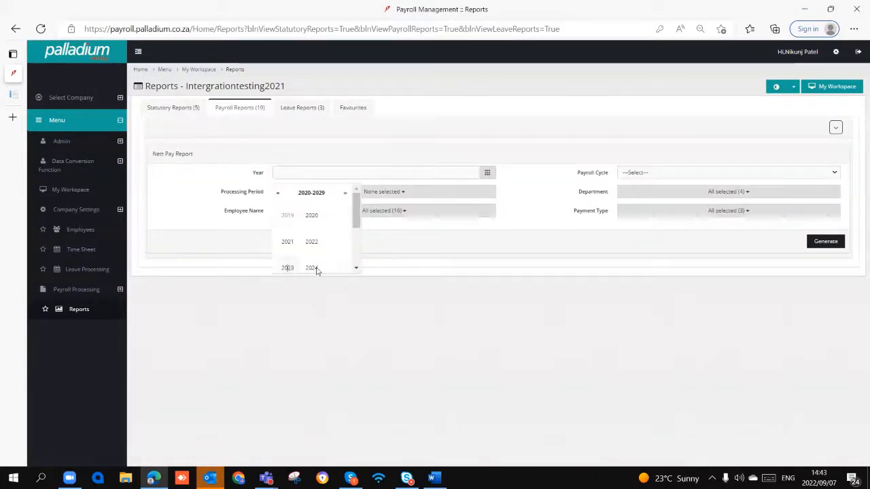
{"action": "left_click", "coordinate": [287, 267]}
{"action": "left_click", "coordinate": [651, 174]}
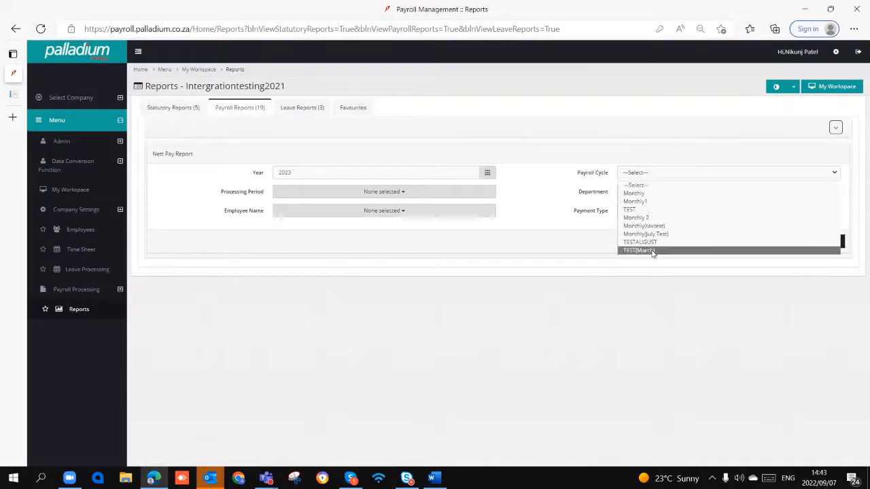
{"action": "left_click", "coordinate": [645, 250]}
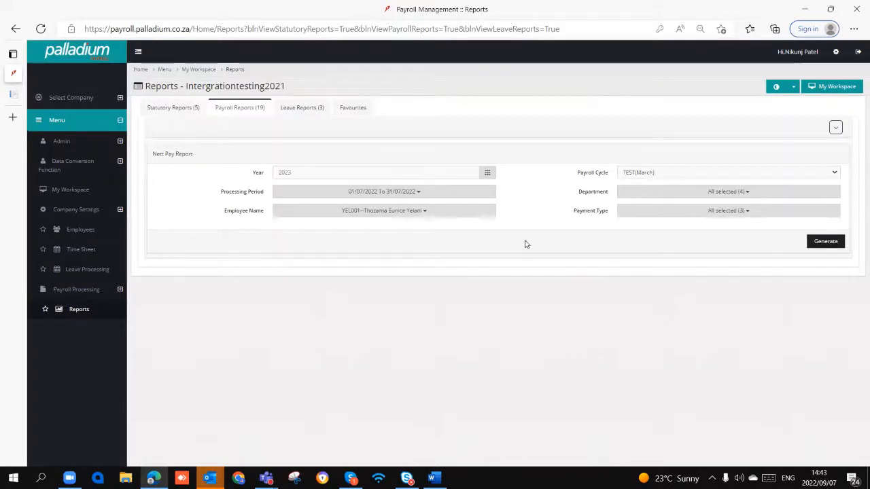
{"action": "left_click", "coordinate": [810, 248]}
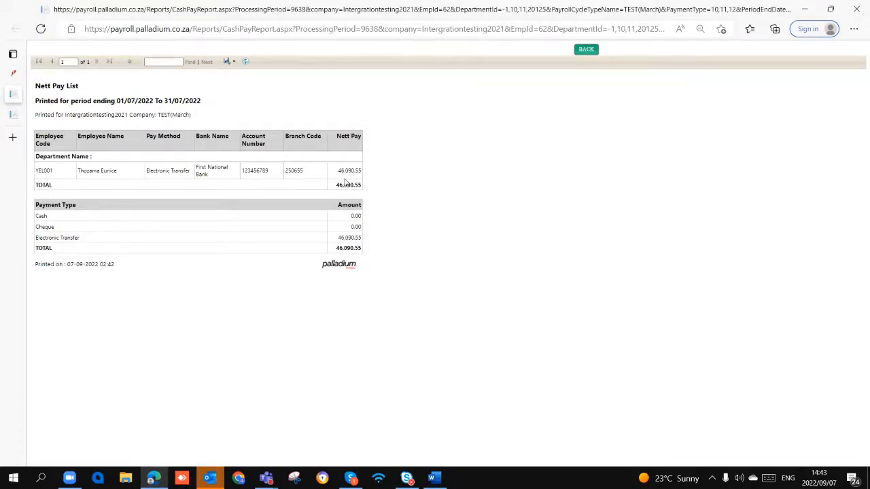
- Examine the nett pay amount and payment type totals in the Nett Pay List, and return to the reports page
{"action": "left_click_drag", "start_coordinate": [338, 173], "coordinate": [376, 216]}
{"action": "left_click", "coordinate": [357, 246]}
{"action": "left_click", "coordinate": [15, 75]}
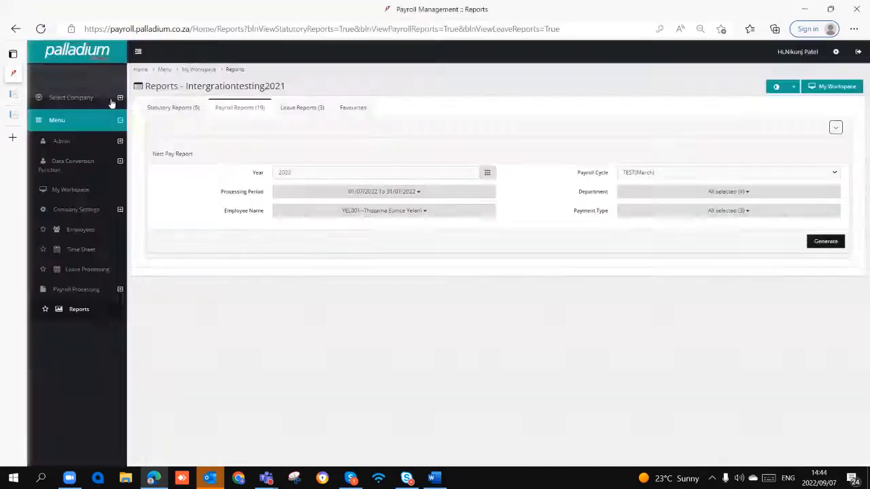
- Preview the Absa Bank export for the TEST(March) payroll cycle's current period, and cancel without confirming it
{"action": "left_click", "coordinate": [231, 109]}
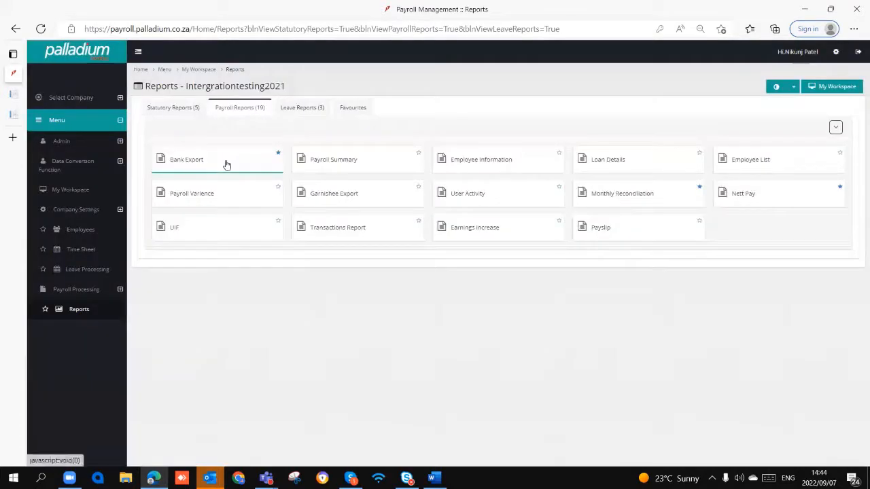
{"action": "left_click", "coordinate": [225, 163]}
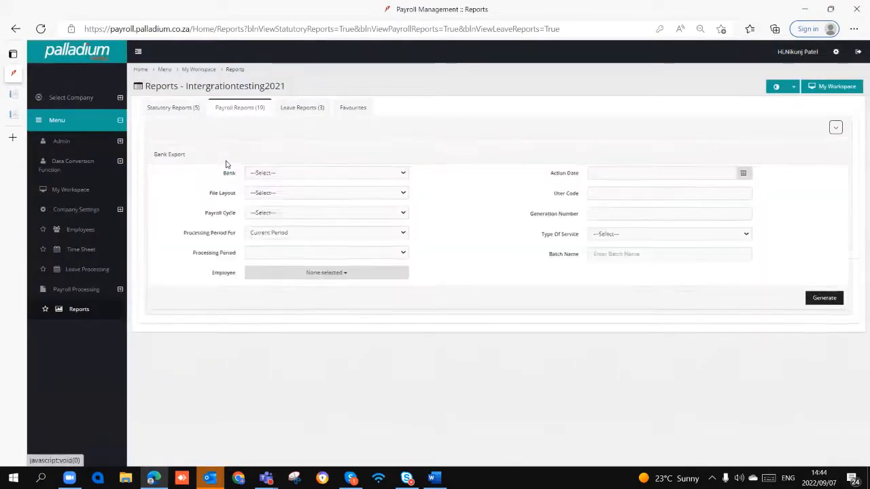
{"action": "left_click", "coordinate": [269, 175]}
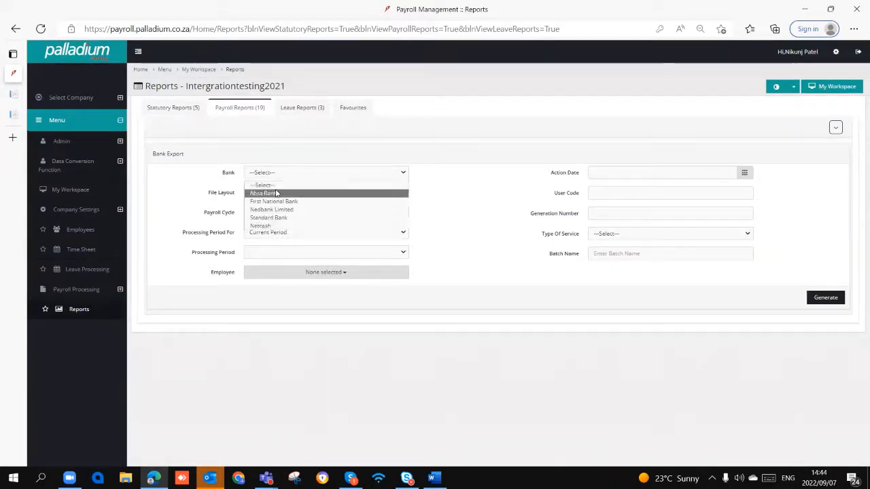
{"action": "left_click", "coordinate": [279, 194]}
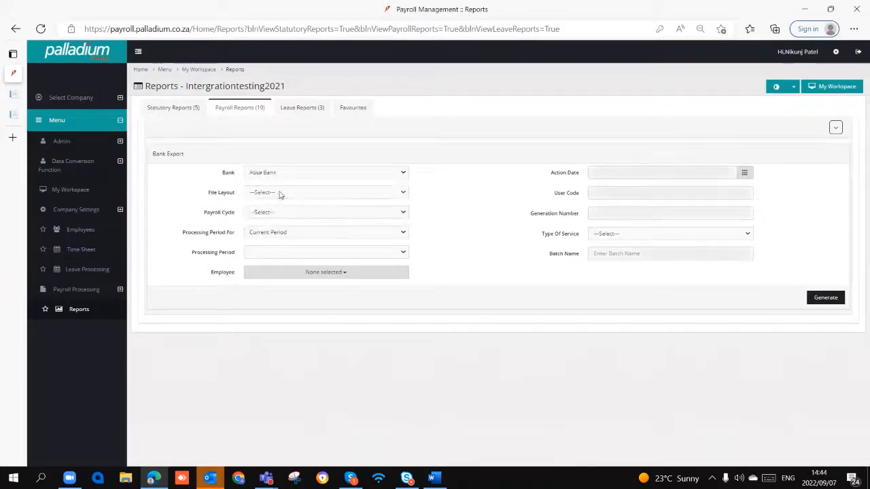
{"action": "left_click", "coordinate": [274, 213]}
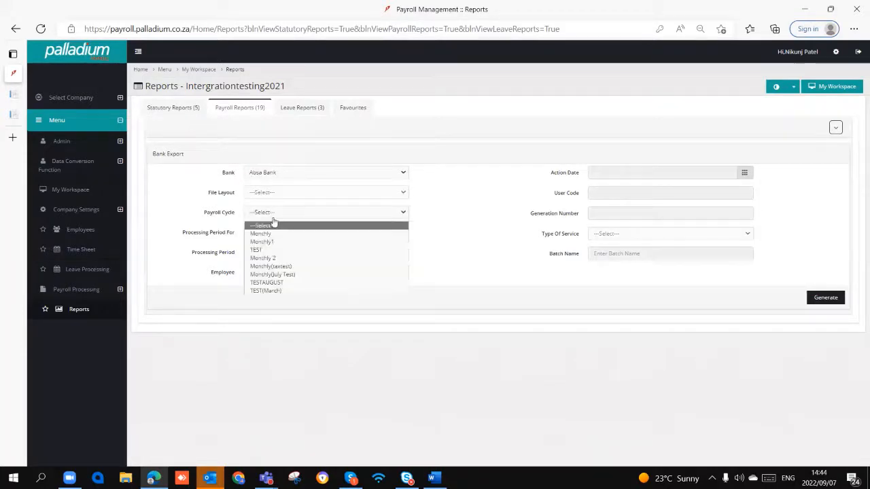
{"action": "left_click", "coordinate": [281, 291]}
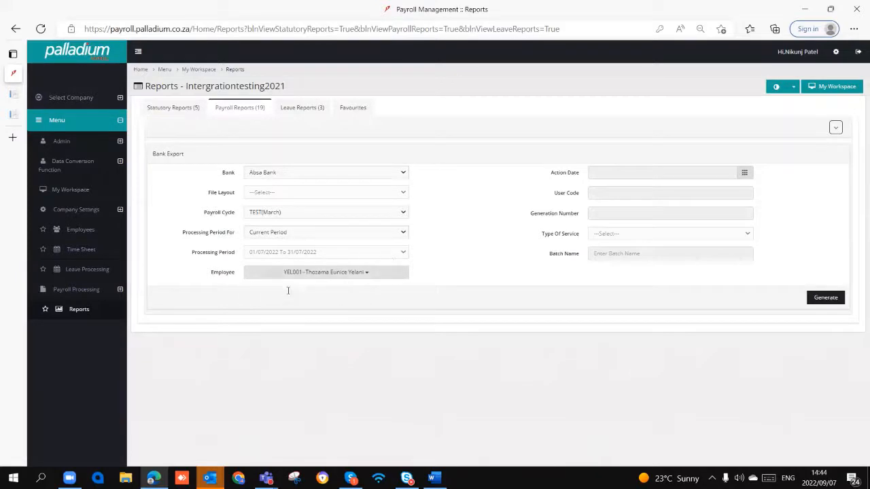
{"action": "left_click", "coordinate": [825, 297]}
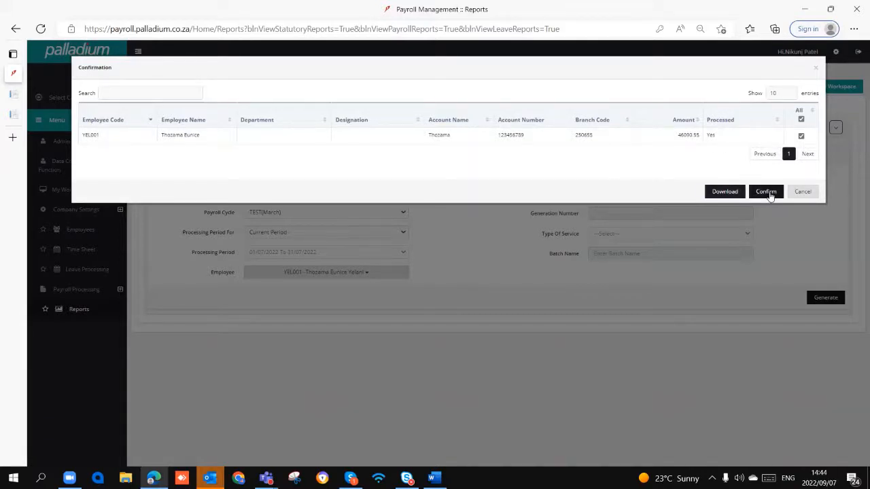
{"action": "left_click", "coordinate": [798, 192]}
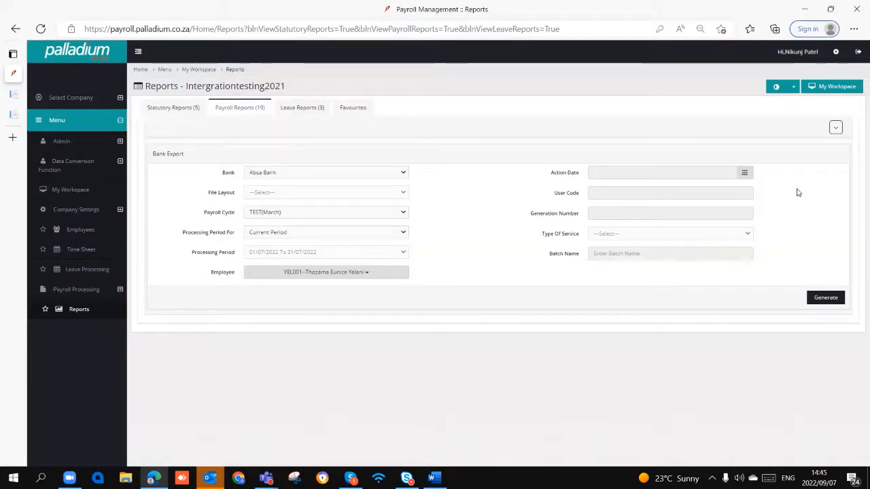
- Look over the available payroll reports and the Leave Processing and Employee Leave Transactions report forms
{"action": "left_click", "coordinate": [237, 112]}
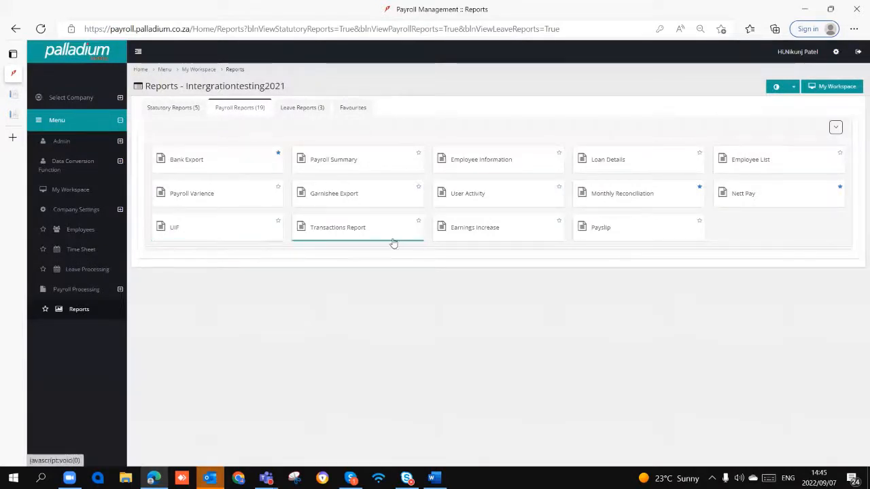
{"action": "left_click", "coordinate": [642, 229]}
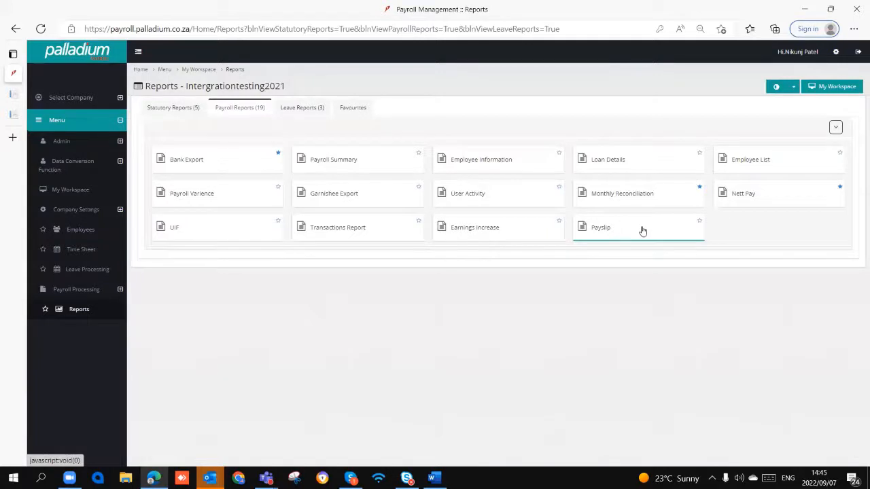
{"action": "left_click", "coordinate": [305, 110]}
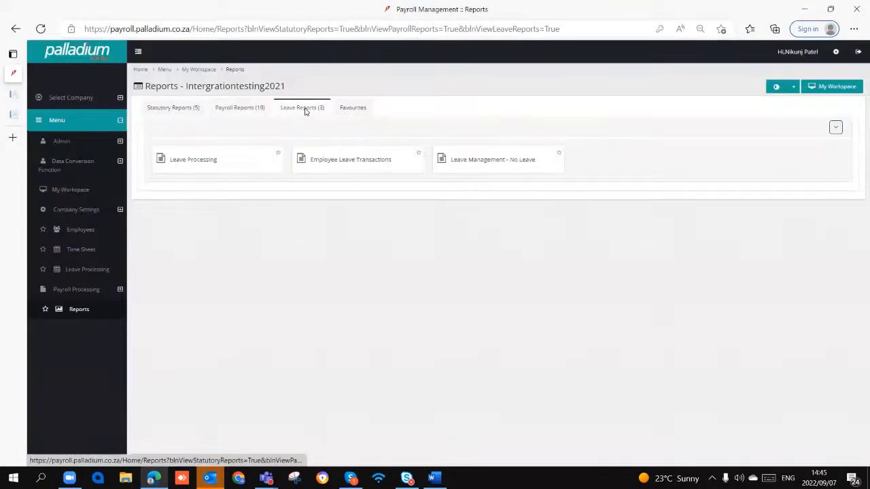
{"action": "left_click", "coordinate": [219, 168]}
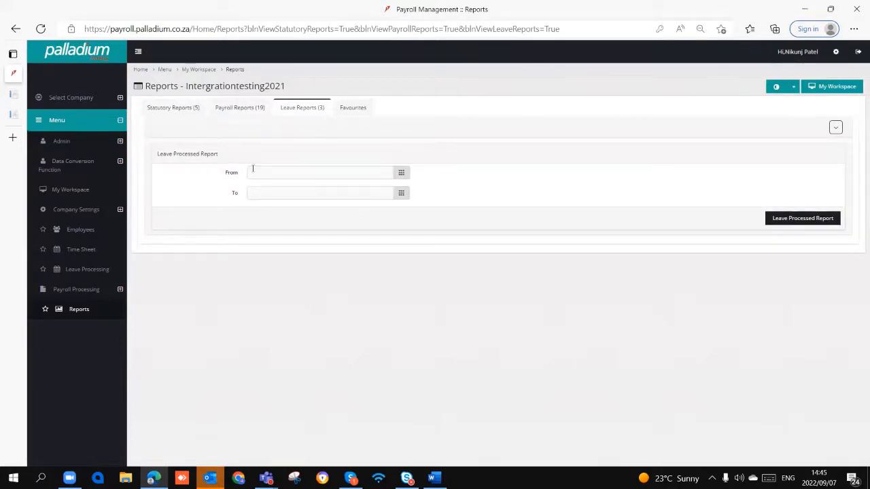
{"action": "left_click", "coordinate": [296, 111]}
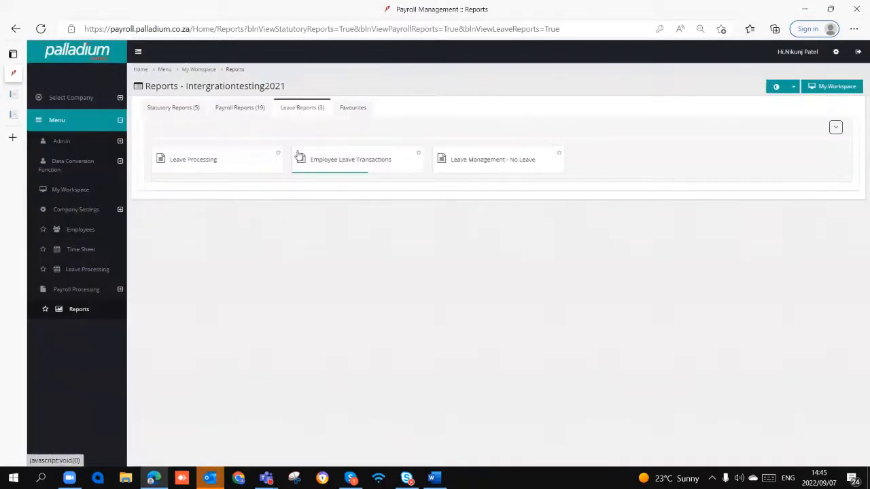
{"action": "left_click", "coordinate": [372, 163]}
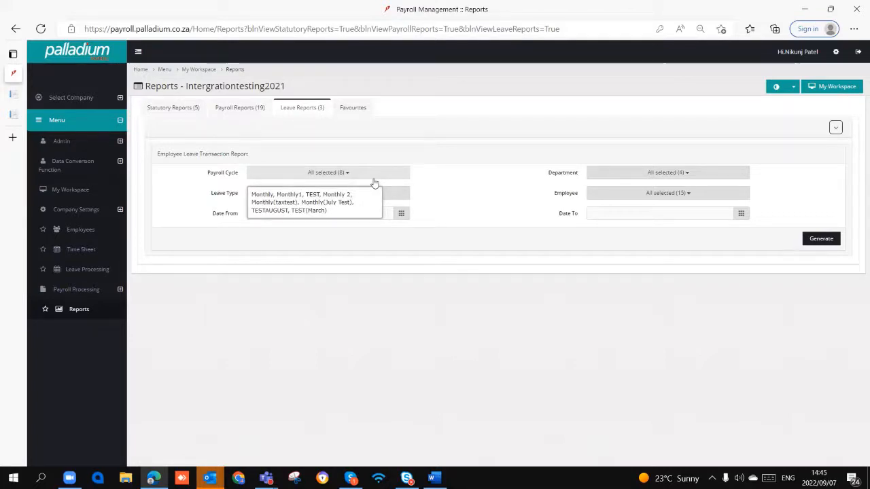
{"action": "left_click_drag", "start_coordinate": [496, 149], "coordinate": [486, 165]}
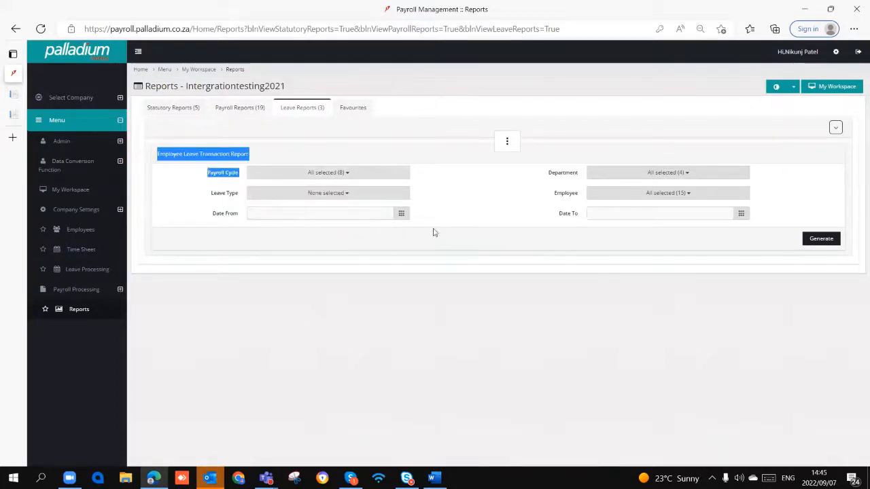
{"action": "left_click", "coordinate": [412, 290]}
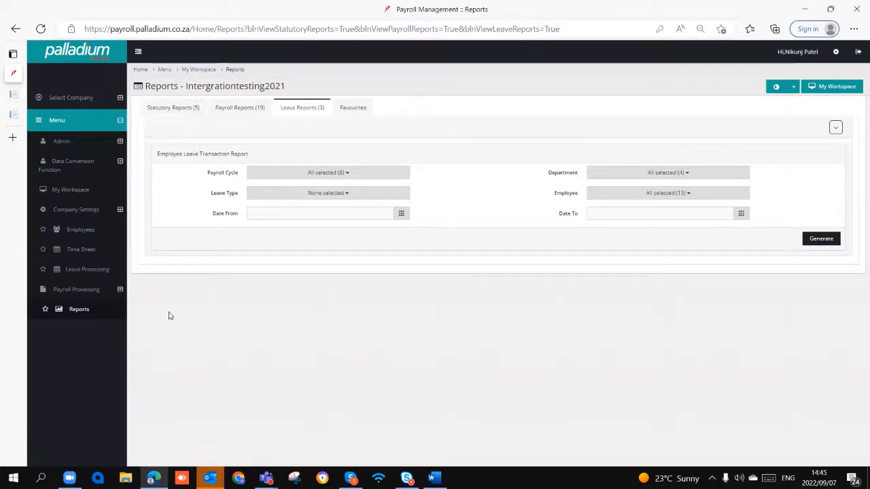
- Revisit the company information page, the employee list and the available payroll processing functions
{"action": "left_click", "coordinate": [97, 210]}
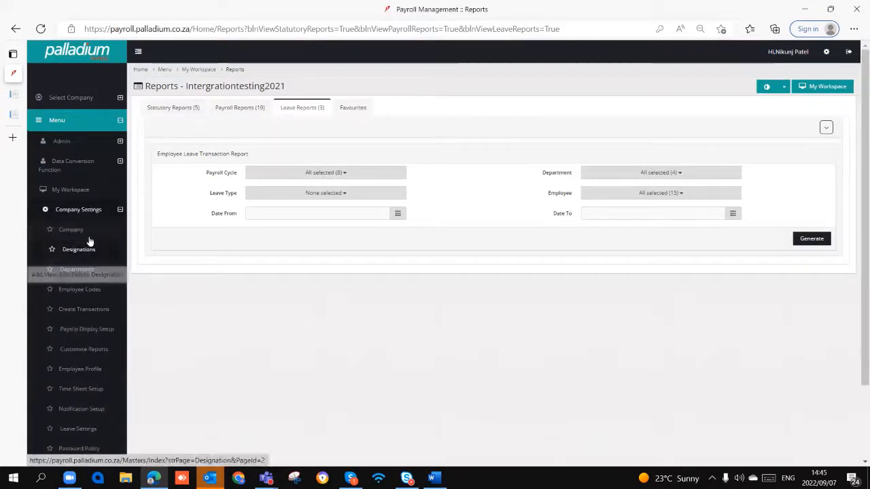
{"action": "left_click", "coordinate": [70, 230]}
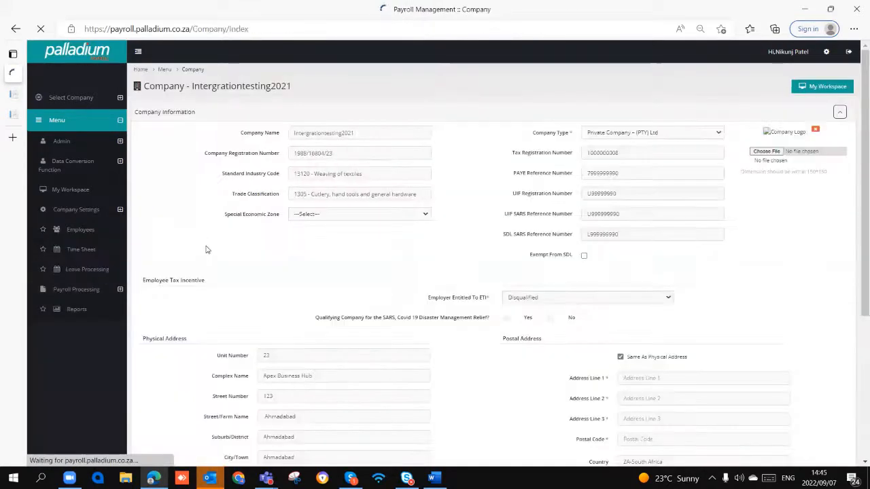
{"action": "scroll", "coordinate": [207, 250], "scroll_direction": "down", "scroll_amount": 3}
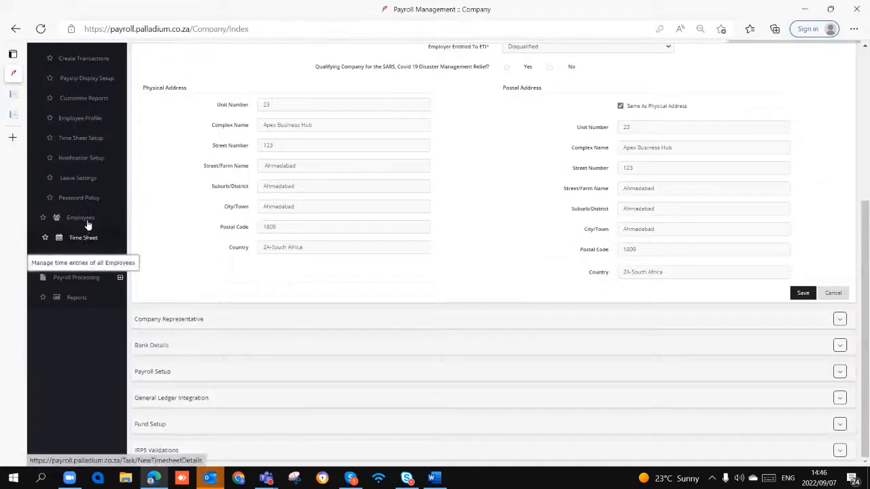
{"action": "left_click", "coordinate": [83, 219]}
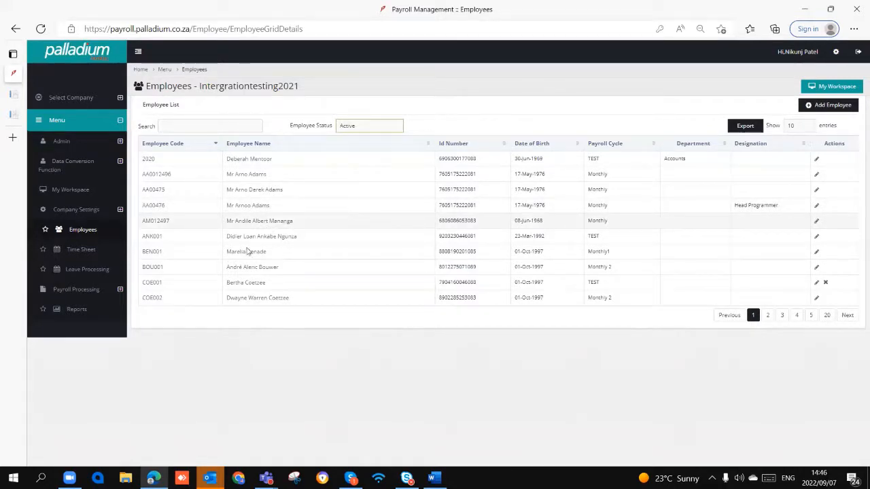
{"action": "left_click", "coordinate": [106, 291]}
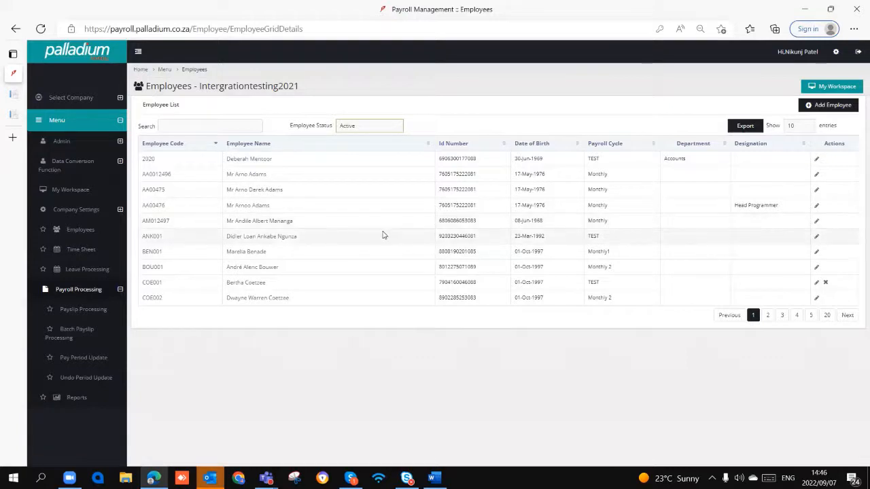
- Log out and log back in with the saved credentials, choosing the first Intergrationtesting2021 entry with the Employee role
{"action": "left_click", "coordinate": [857, 51]}
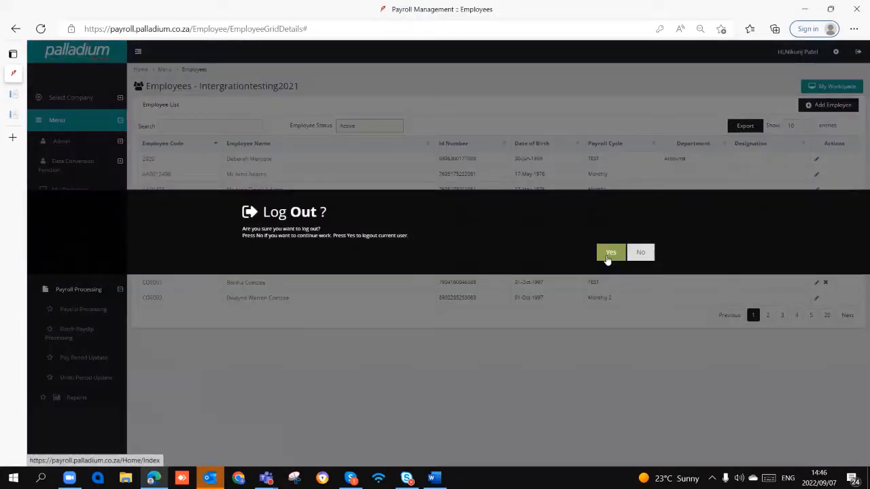
{"action": "left_click", "coordinate": [608, 257]}
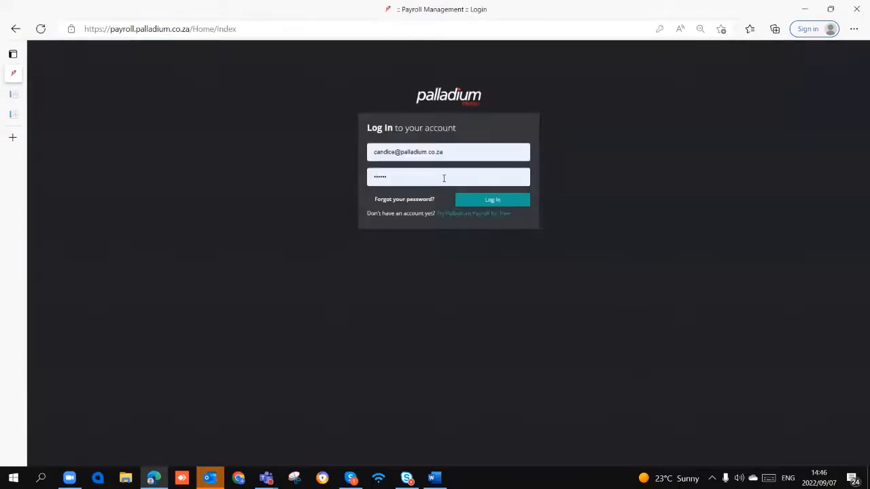
{"action": "left_click", "coordinate": [497, 199]}
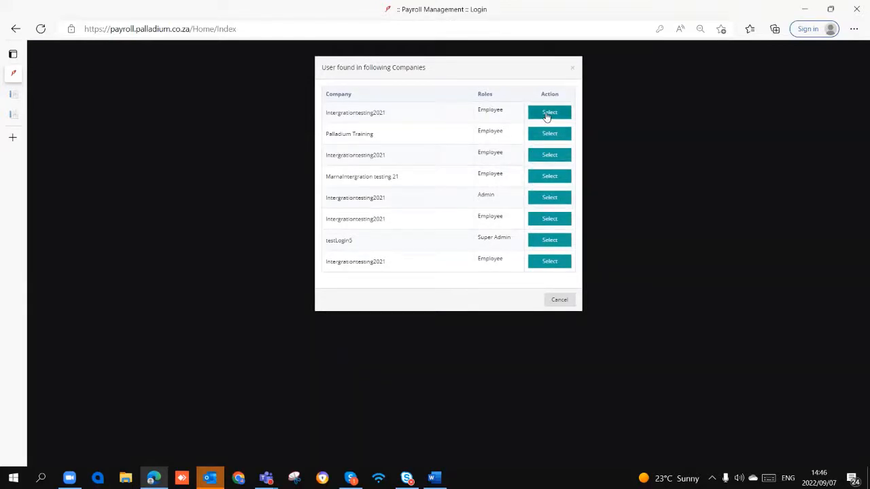
{"action": "left_click_drag", "start_coordinate": [515, 242], "coordinate": [484, 240]}
{"action": "left_click_drag", "start_coordinate": [507, 113], "coordinate": [477, 114]}
{"action": "left_click", "coordinate": [556, 113]}
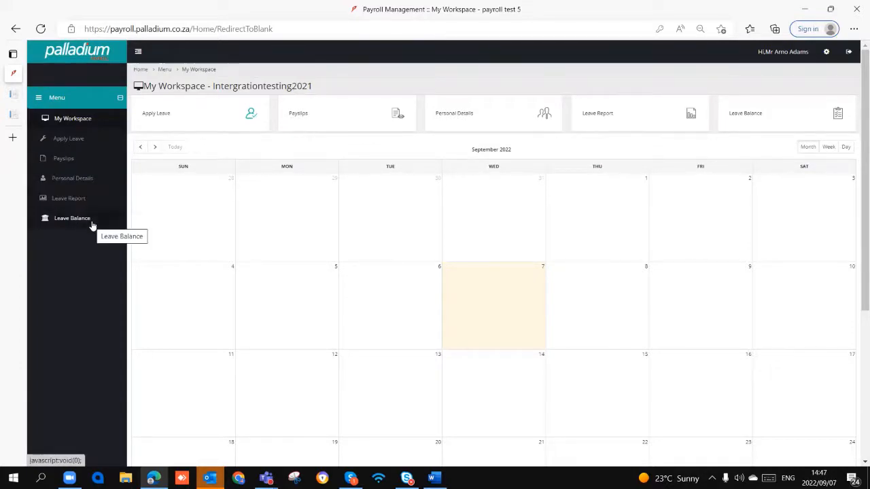
- View the employee's leave application page and log out of the employee account
{"action": "left_click", "coordinate": [71, 141]}
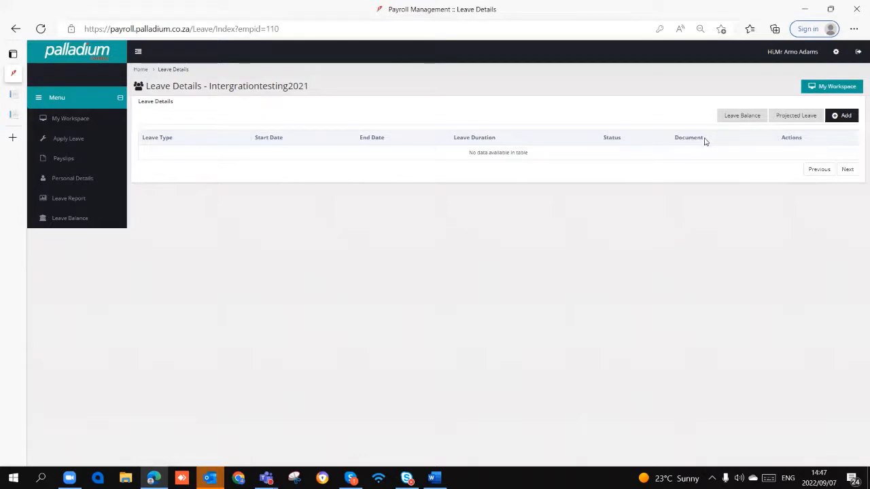
{"action": "left_click", "coordinate": [857, 52]}
{"action": "left_click", "coordinate": [609, 252]}
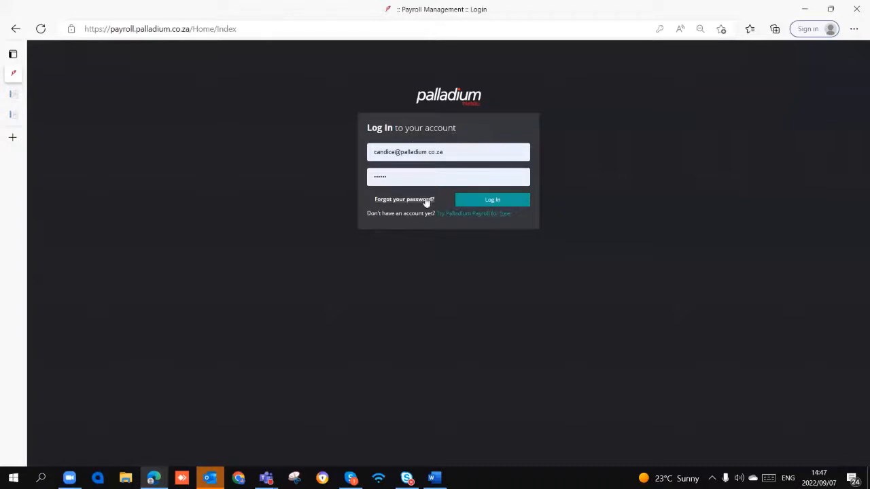
- Log in with the saved credentials as the first Intergrationtesting2021 Employee entry and view the account settings options
{"action": "left_click", "coordinate": [486, 202]}
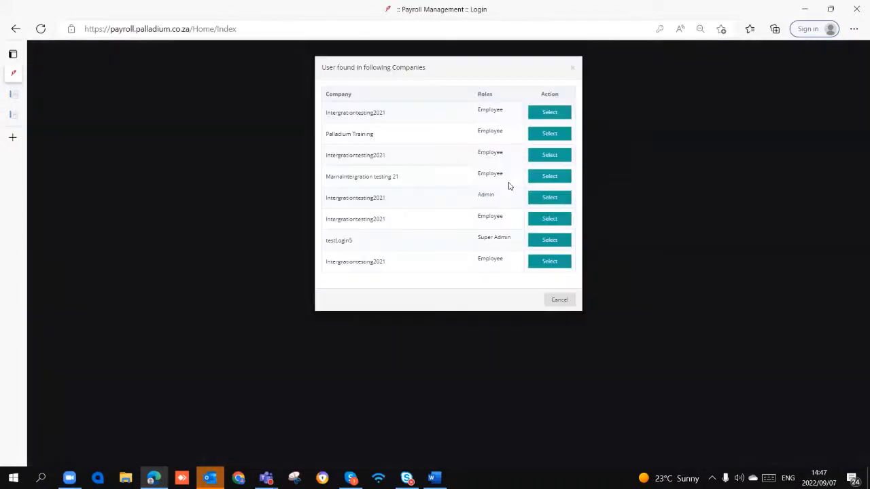
{"action": "left_click", "coordinate": [549, 117]}
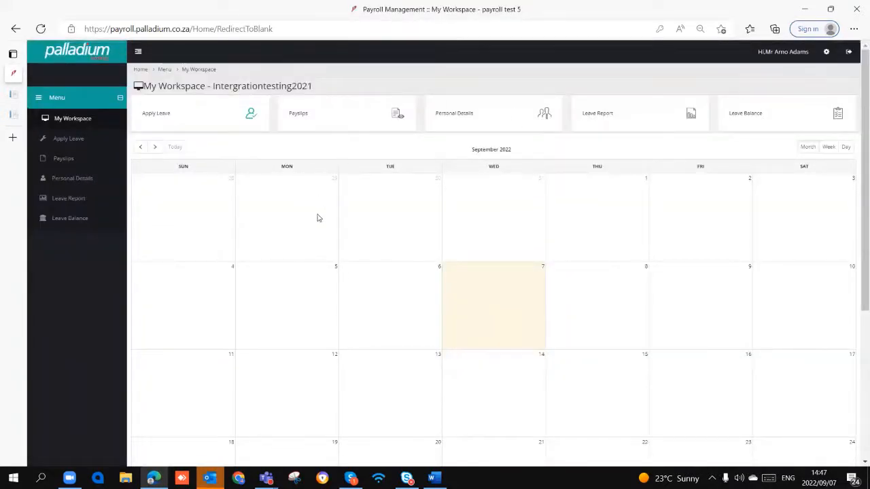
{"action": "left_click", "coordinate": [826, 51]}
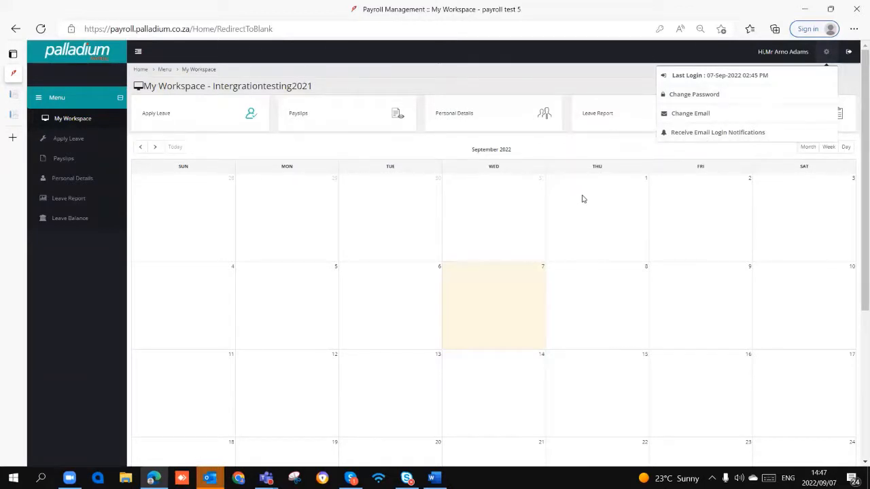
- Check the employee's Annual Leave balance from the leave application page, look through the other leave types, and close the balance form
{"action": "left_click", "coordinate": [73, 139]}
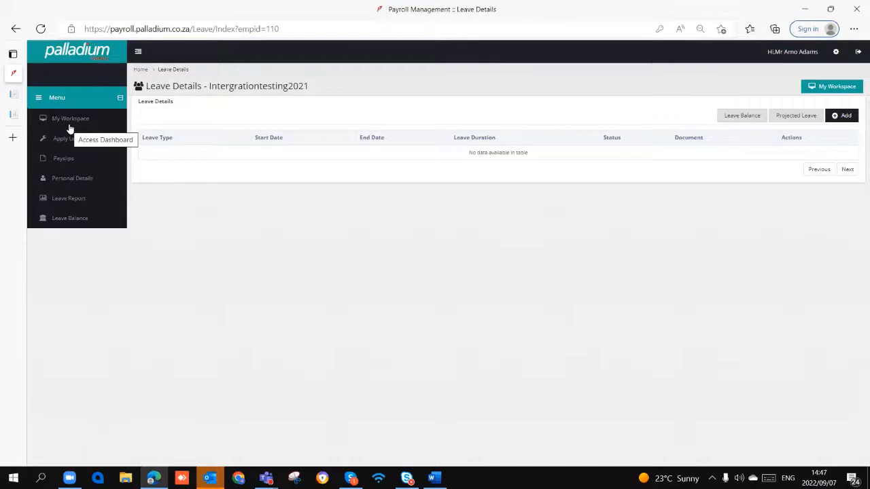
{"action": "left_click", "coordinate": [739, 116]}
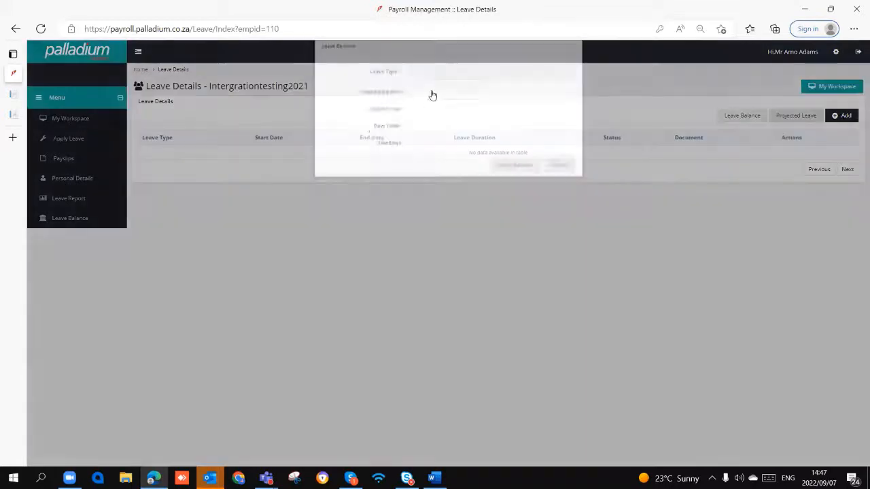
{"action": "left_click", "coordinate": [433, 94]}
{"action": "left_click", "coordinate": [436, 113]}
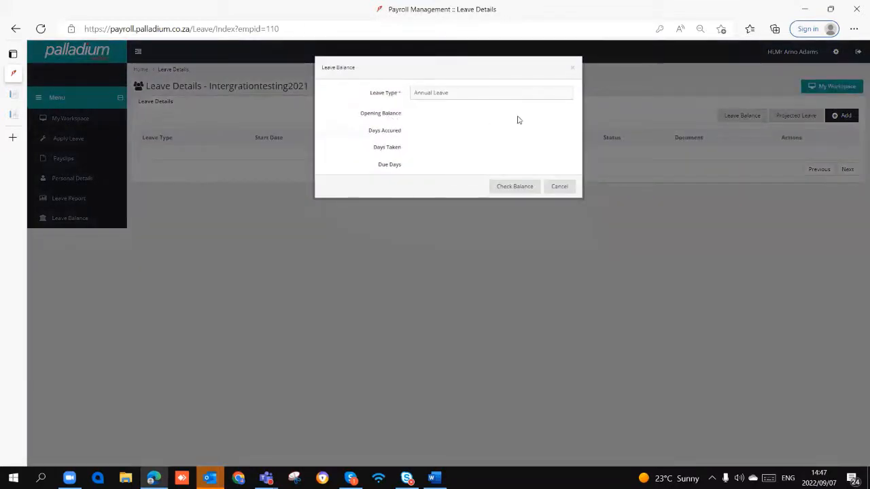
{"action": "left_click", "coordinate": [523, 193]}
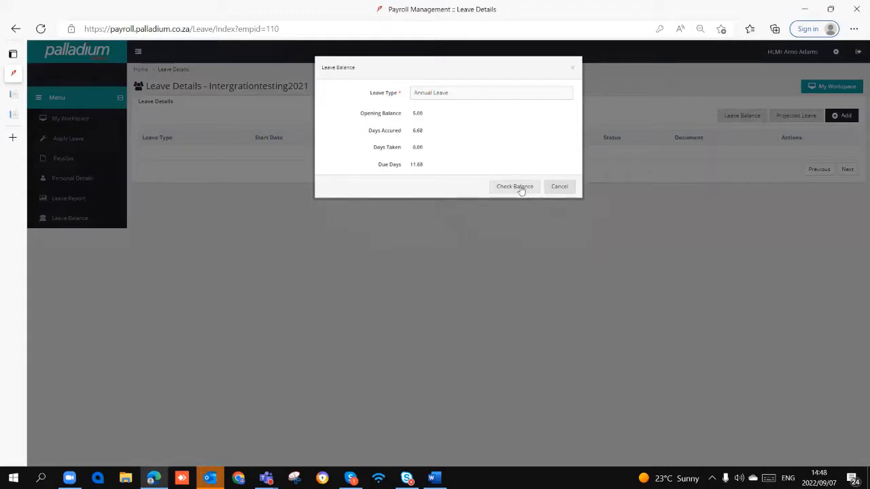
{"action": "left_click", "coordinate": [468, 96]}
{"action": "left_click", "coordinate": [468, 120]}
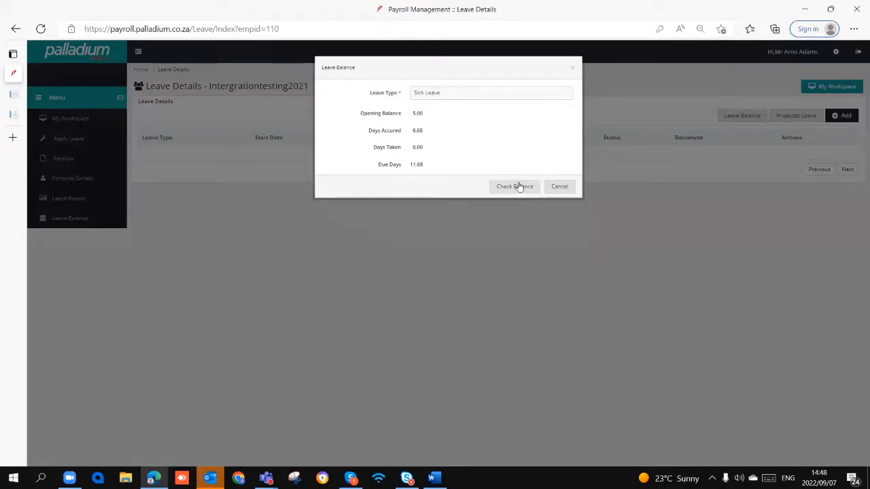
{"action": "left_click", "coordinate": [480, 96]}
{"action": "left_click", "coordinate": [479, 129]}
{"action": "left_click", "coordinate": [559, 187]}
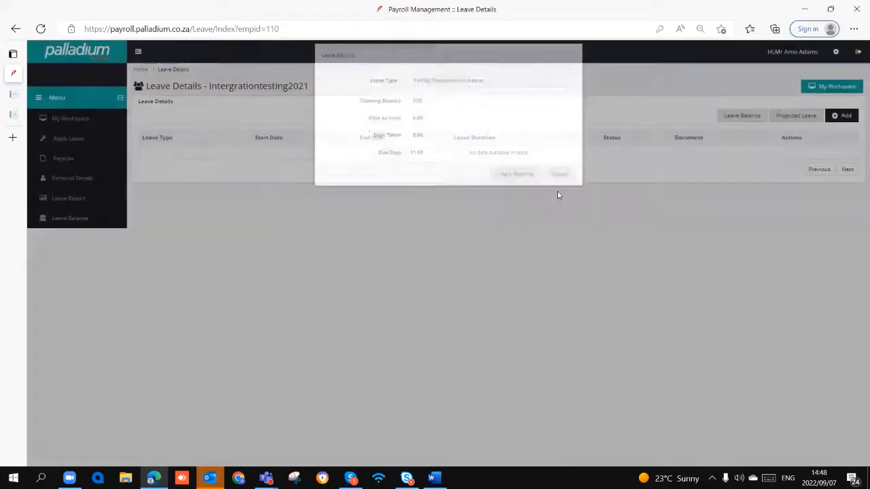
- Calculate the projected Annual Leave as at 28-Feb-2022 and close the projection form
{"action": "left_click", "coordinate": [795, 116]}
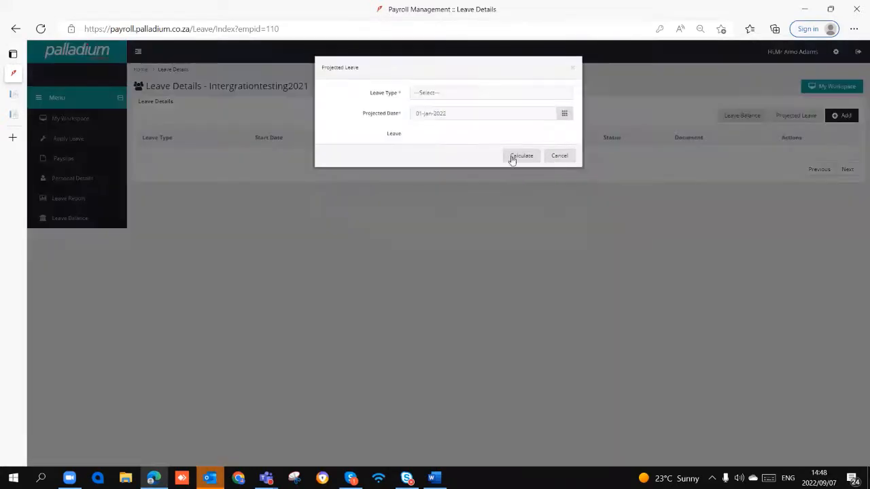
{"action": "left_click", "coordinate": [448, 94]}
{"action": "left_click", "coordinate": [450, 104]}
{"action": "left_click", "coordinate": [450, 95]}
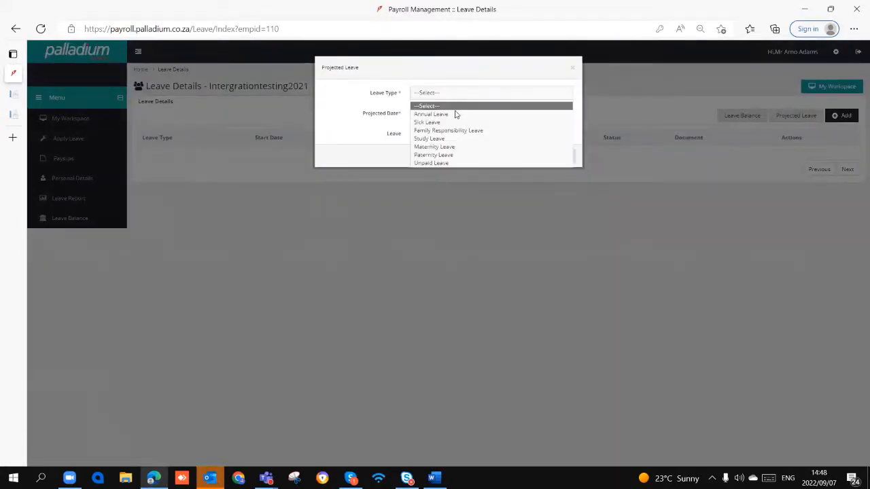
{"action": "left_click", "coordinate": [456, 113]}
{"action": "left_click", "coordinate": [458, 112]}
{"action": "left_click", "coordinate": [488, 134]}
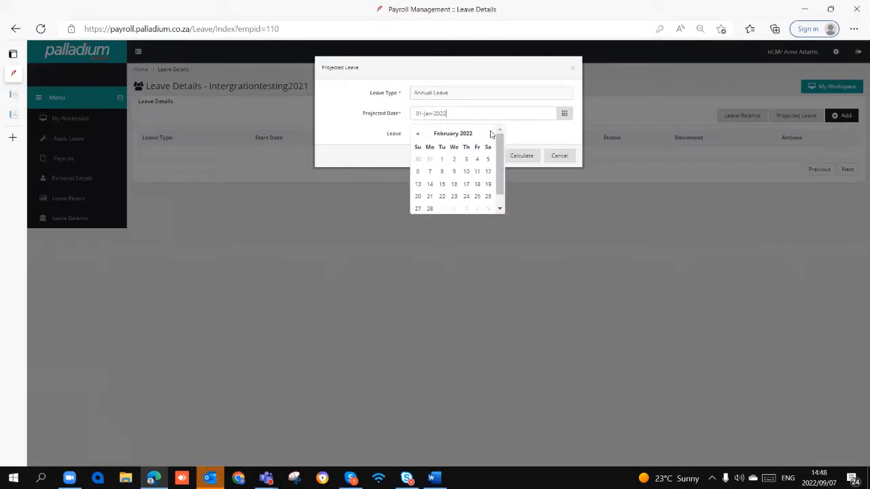
{"action": "left_click", "coordinate": [429, 209]}
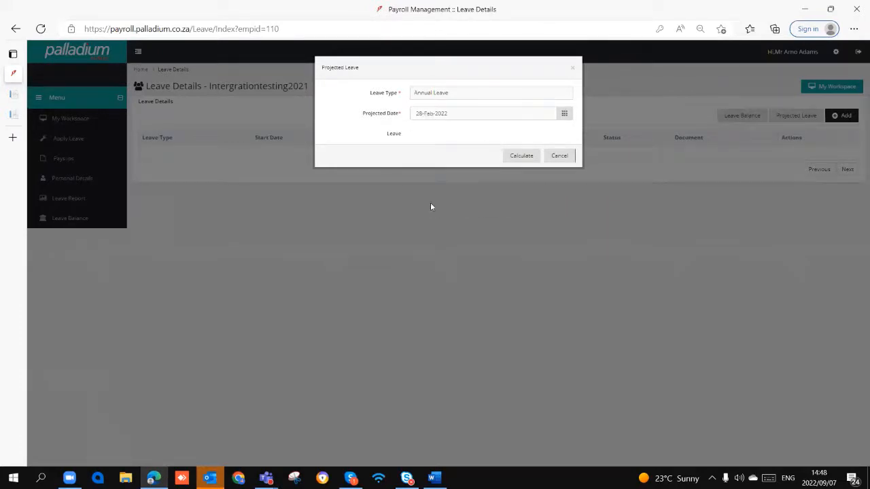
{"action": "left_click", "coordinate": [521, 157]}
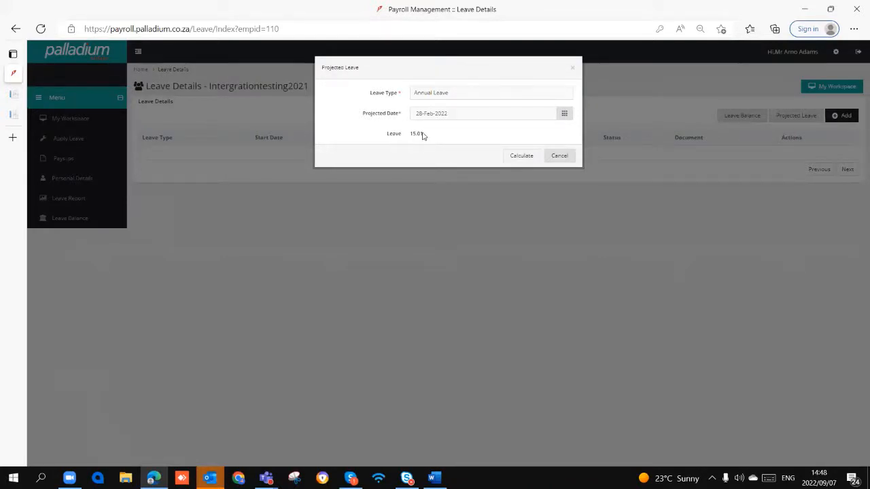
{"action": "left_click", "coordinate": [558, 155]}
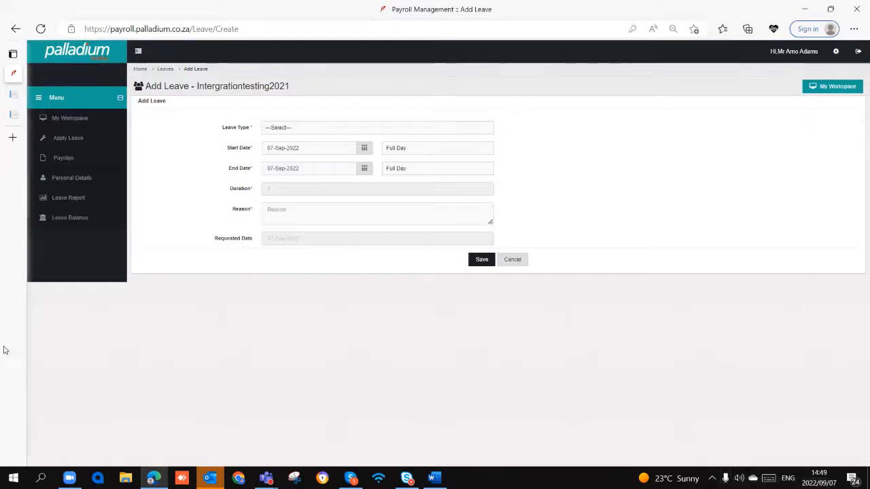
- Try out a new Annual Leave request for 07-Sep-2022, reviewing the full-day and half-day options and the reason field
{"action": "left_click", "coordinate": [377, 127]}
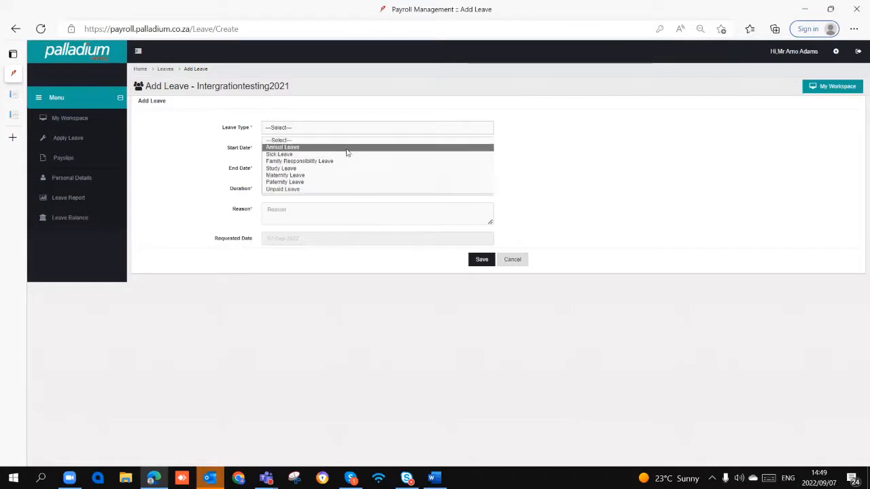
{"action": "left_click", "coordinate": [346, 148]}
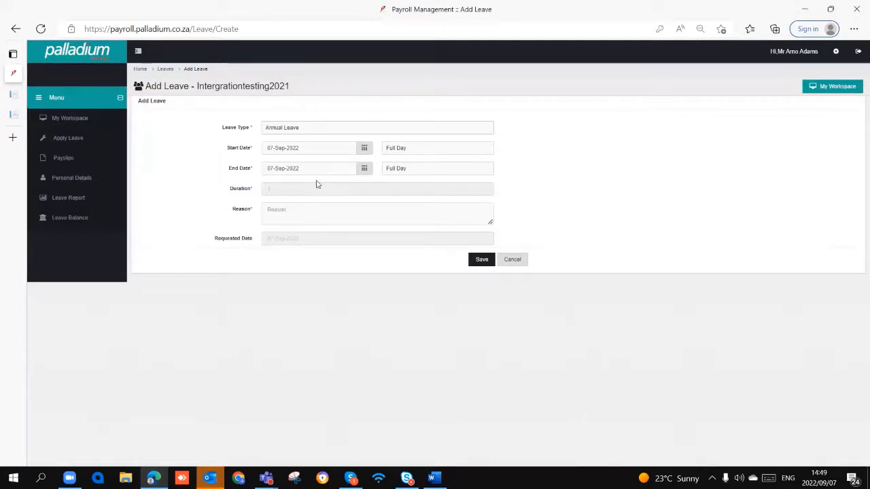
{"action": "left_click", "coordinate": [408, 151]}
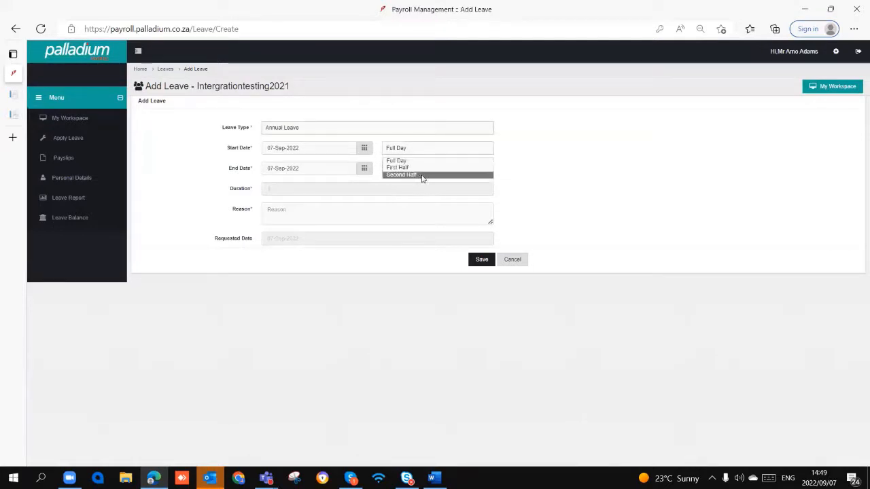
{"action": "left_click", "coordinate": [540, 193]}
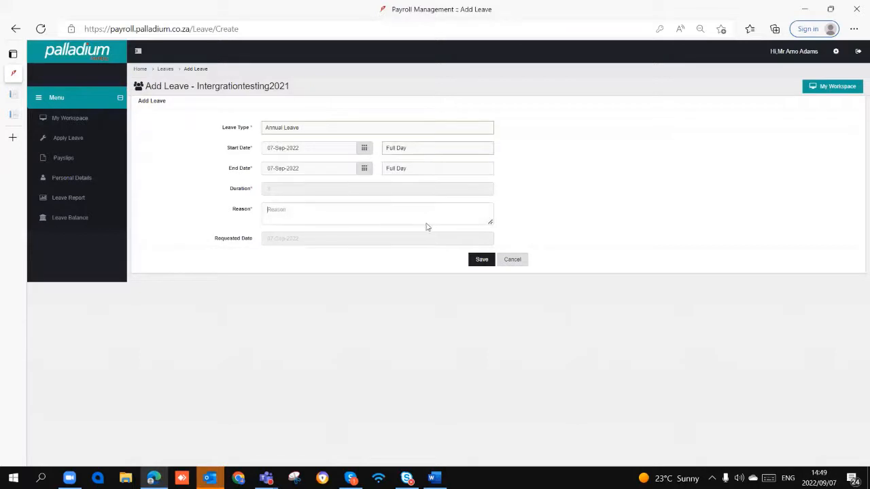
{"action": "left_click", "coordinate": [481, 260]}
- Review the employee's payslip list and the personal, payment, tax and document sections of the personal details
{"action": "left_click", "coordinate": [66, 158]}
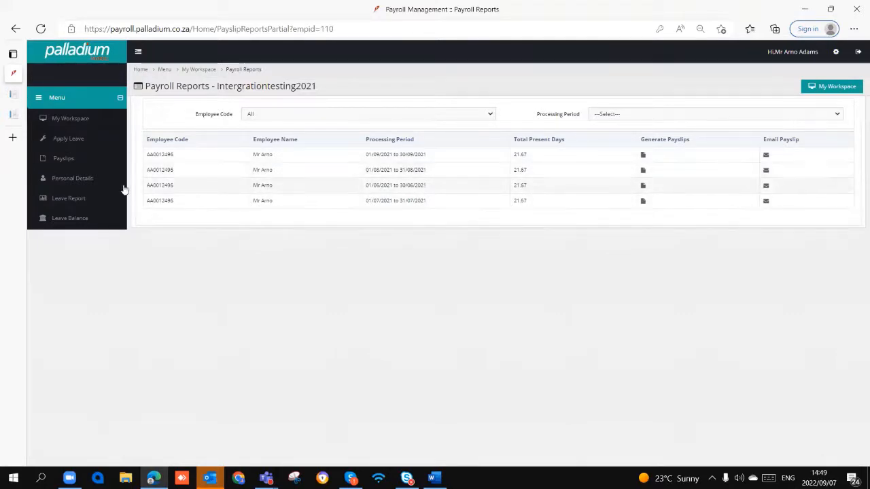
{"action": "left_click", "coordinate": [90, 181]}
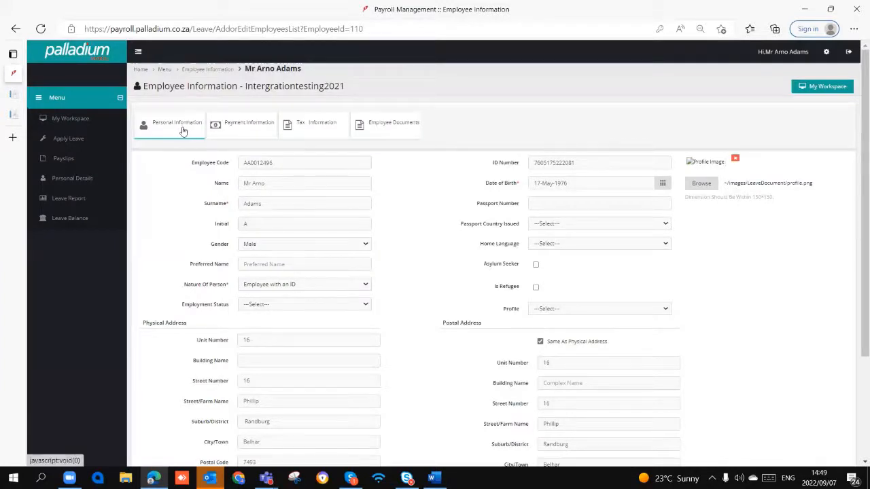
{"action": "left_click", "coordinate": [246, 128]}
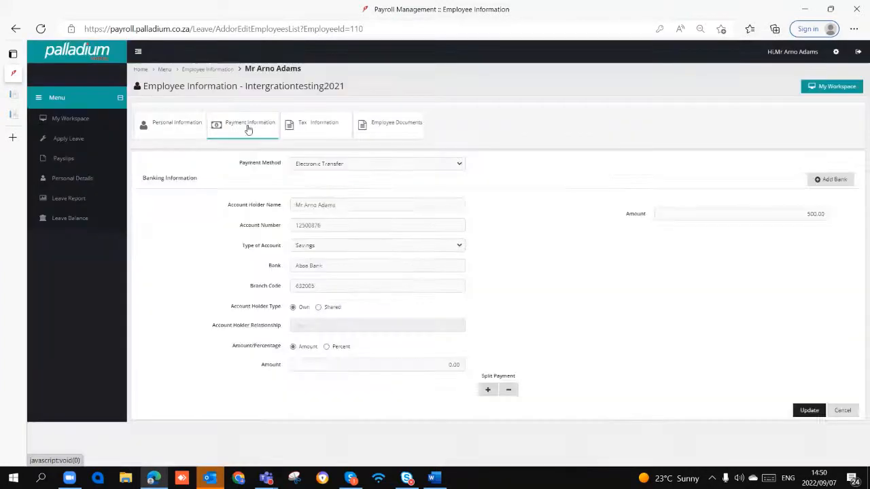
{"action": "left_click", "coordinate": [318, 128]}
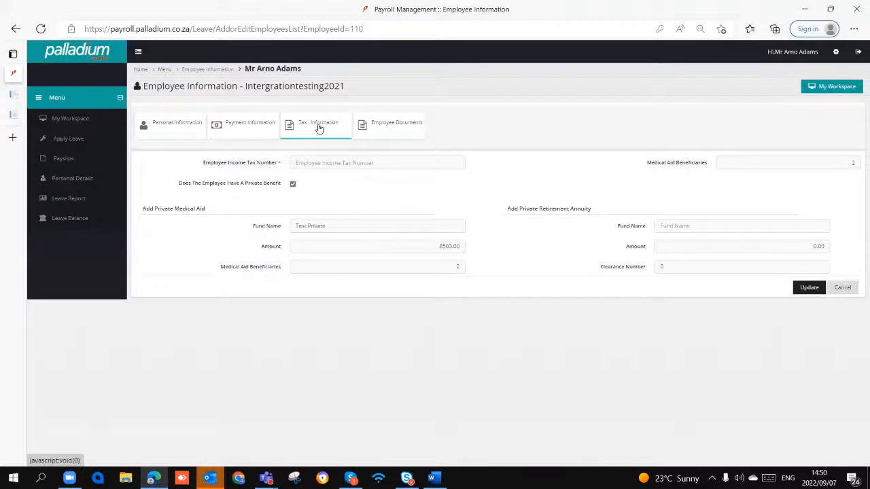
{"action": "left_click", "coordinate": [404, 132]}
{"action": "left_click", "coordinate": [304, 133]}
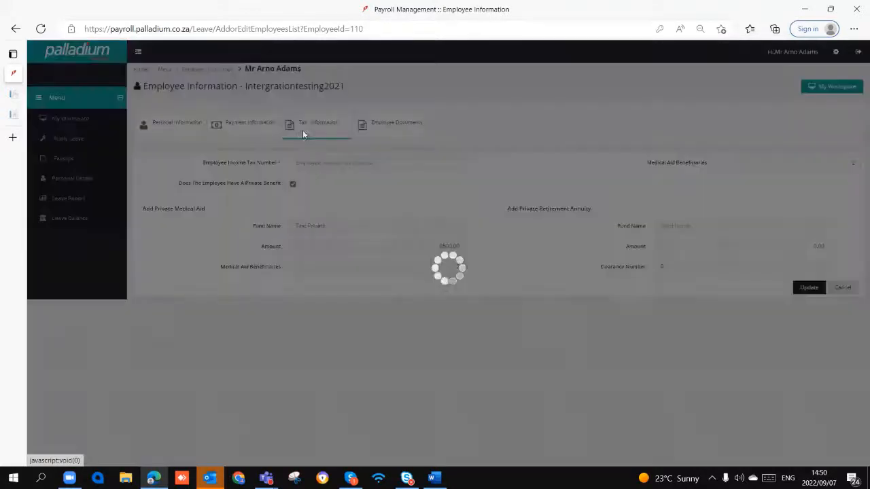
{"action": "left_click", "coordinate": [264, 134]}
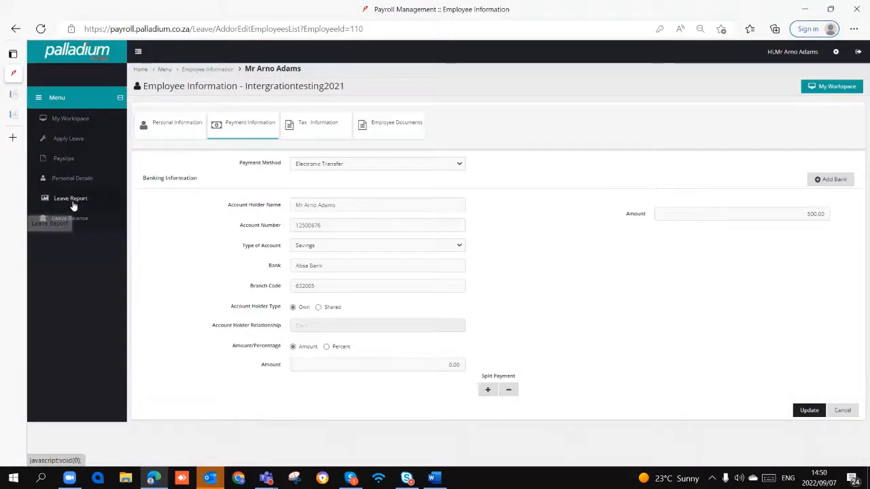
- Look over the date range and leave type options of the Employee Leave Transaction Report
{"action": "left_click", "coordinate": [80, 199]}
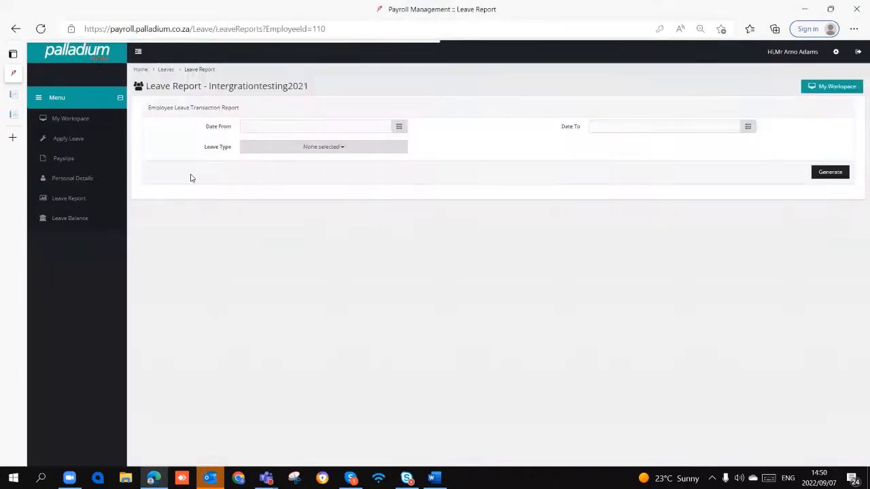
{"action": "left_click", "coordinate": [272, 125]}
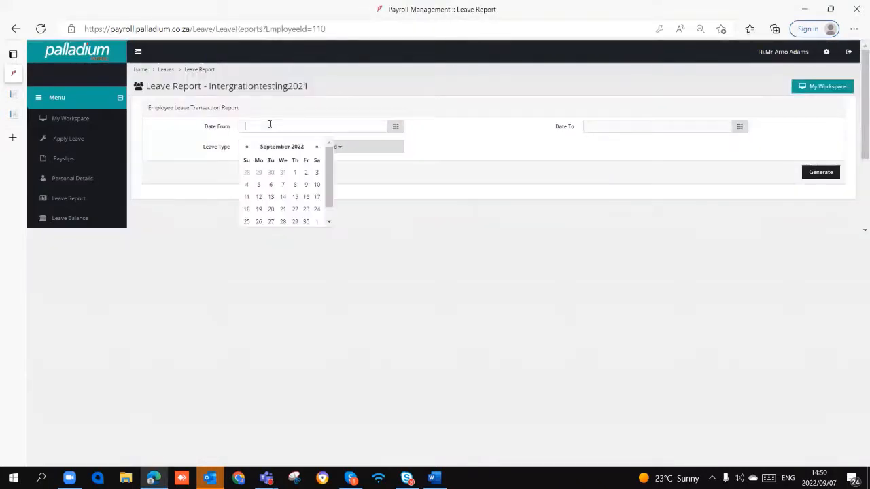
{"action": "left_click", "coordinate": [654, 125]}
{"action": "left_click", "coordinate": [365, 153]}
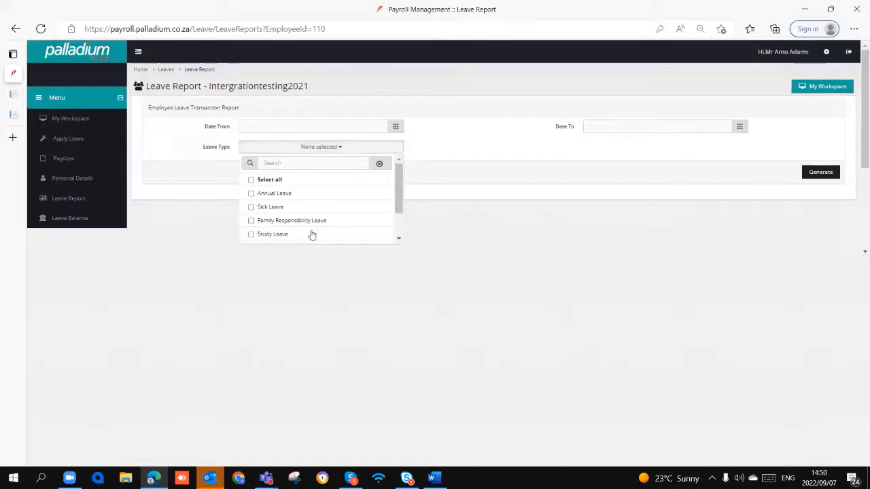
{"action": "left_click", "coordinate": [533, 178]}
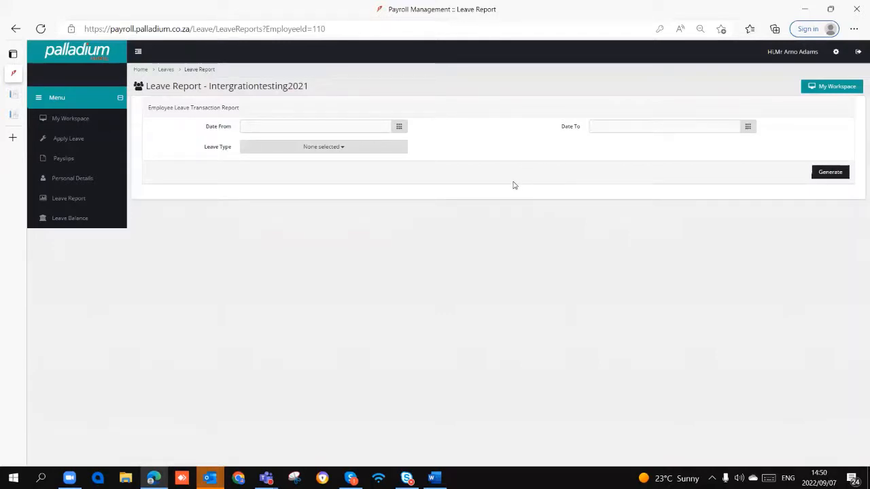
- View the employee's leave balance summary, revisit the leave application page and log out of the employee account
{"action": "left_click", "coordinate": [86, 219]}
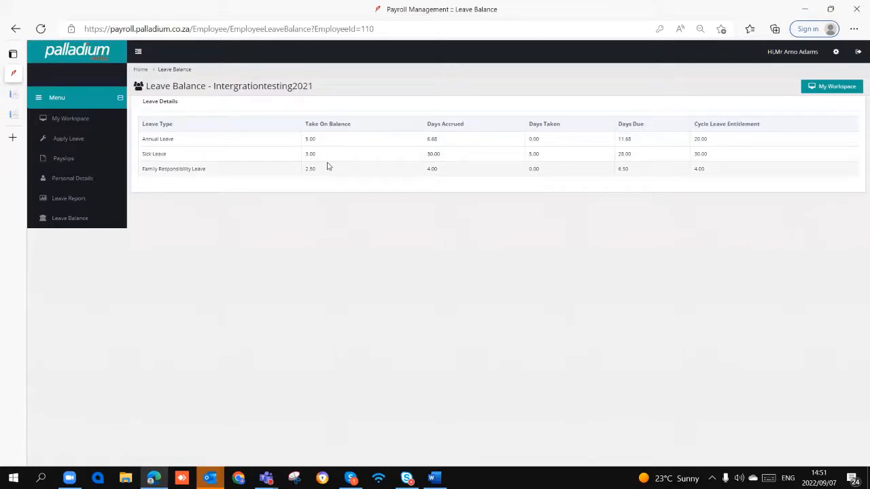
{"action": "left_click", "coordinate": [68, 139]}
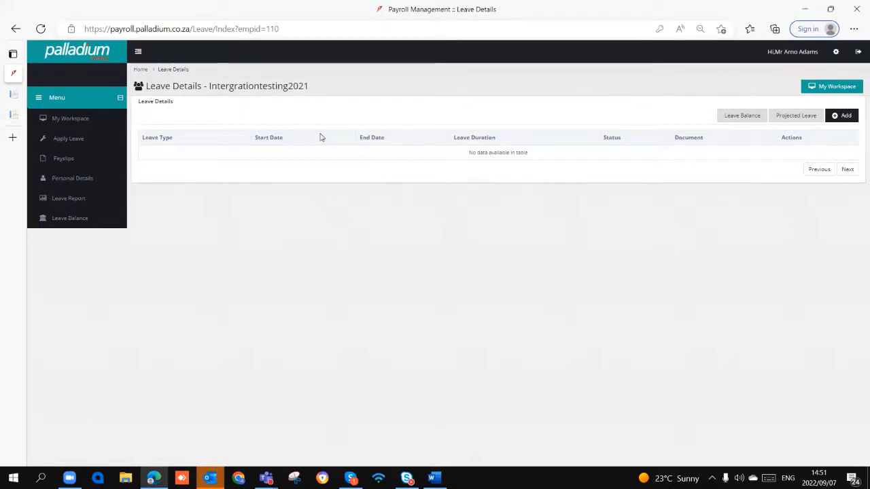
{"action": "left_click", "coordinate": [858, 52]}
{"action": "left_click", "coordinate": [611, 253]}
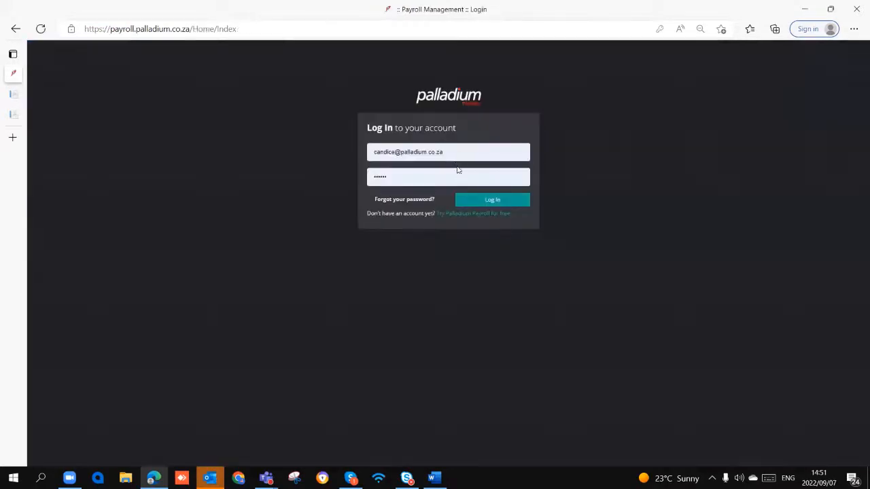
- Log in with the saved credentials as testLogin5 Super Admin, close the company selection and dismiss the mail notifications
{"action": "left_click", "coordinate": [488, 200]}
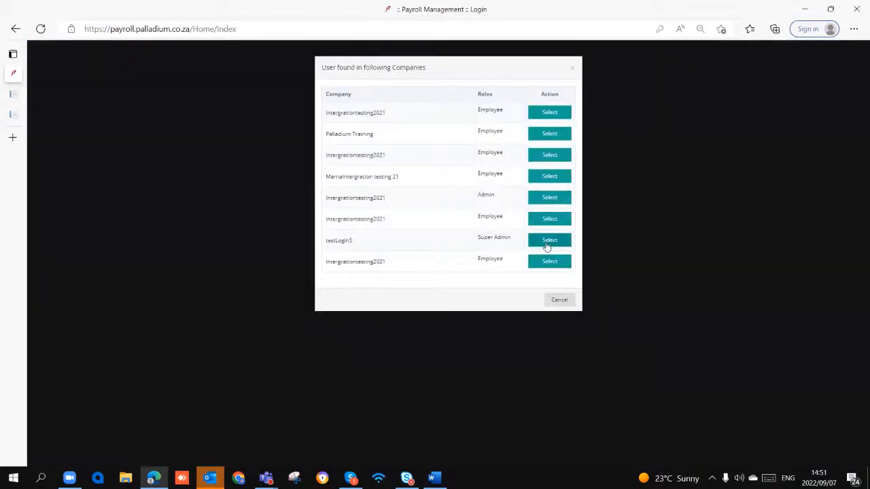
{"action": "left_click", "coordinate": [547, 244]}
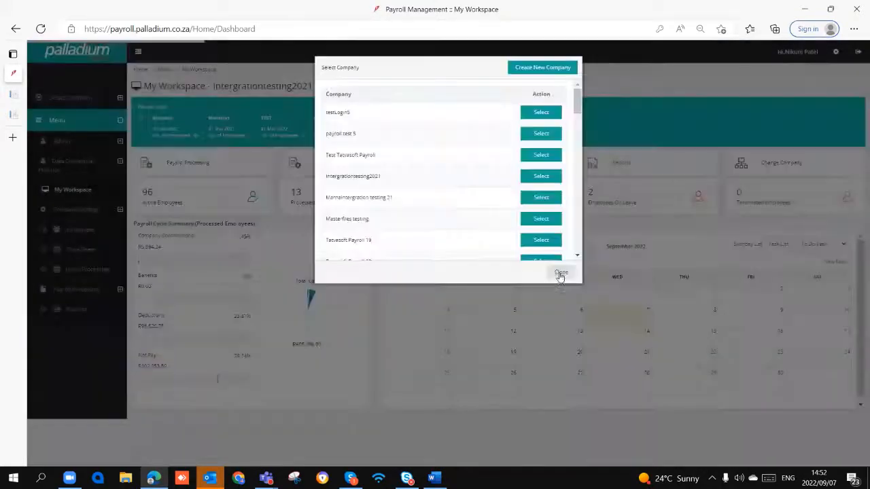
{"action": "left_click", "coordinate": [561, 273]}
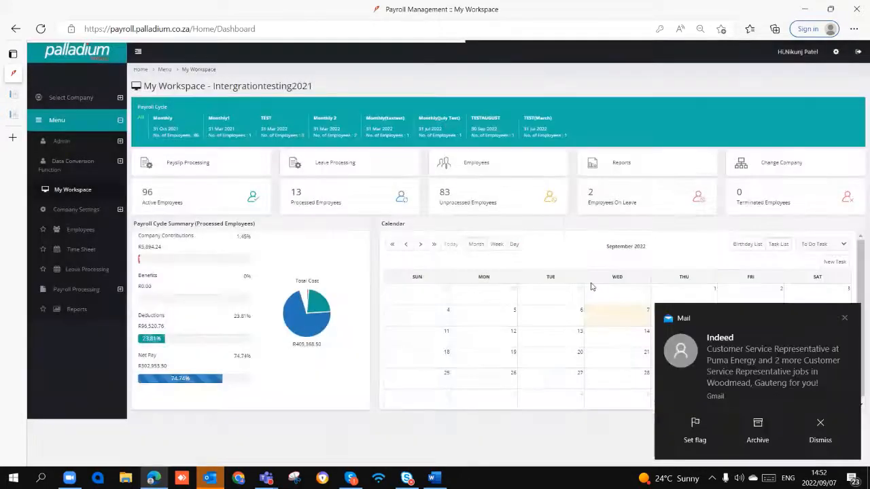
{"action": "left_click", "coordinate": [844, 318]}
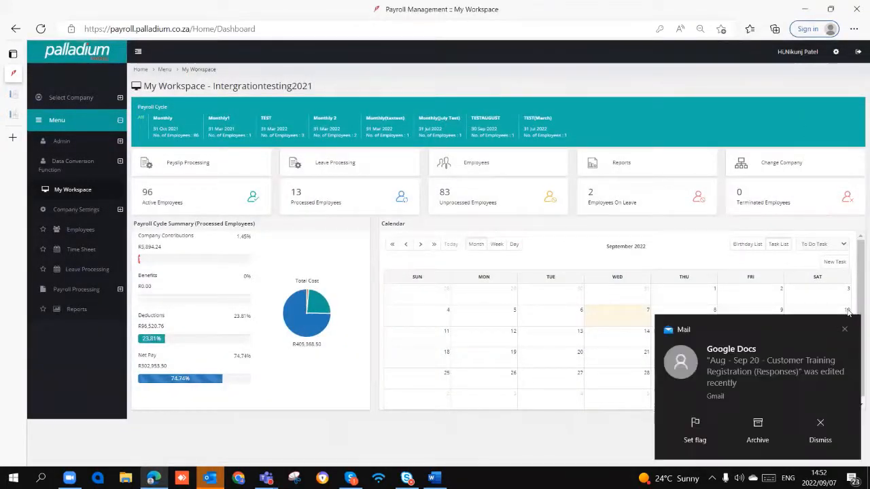
{"action": "left_click", "coordinate": [841, 336]}
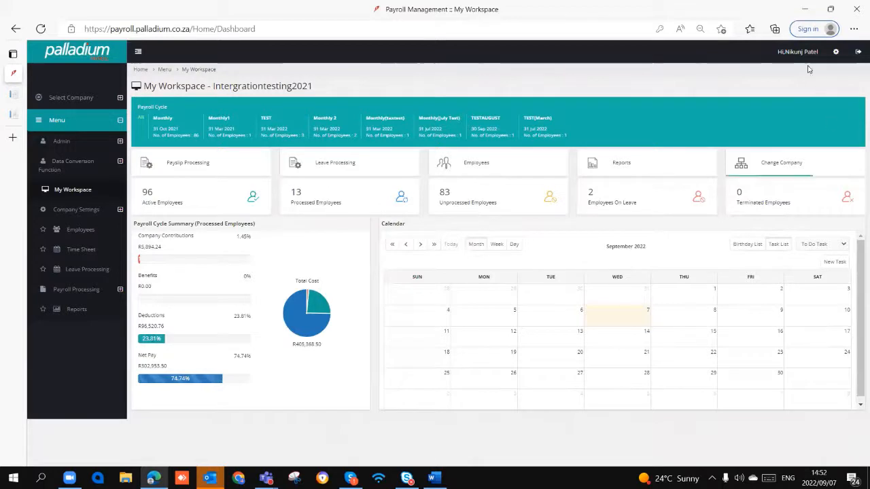
- Dismiss the incoming mail notifications covering the workspace calendar
{"action": "left_click", "coordinate": [842, 352]}
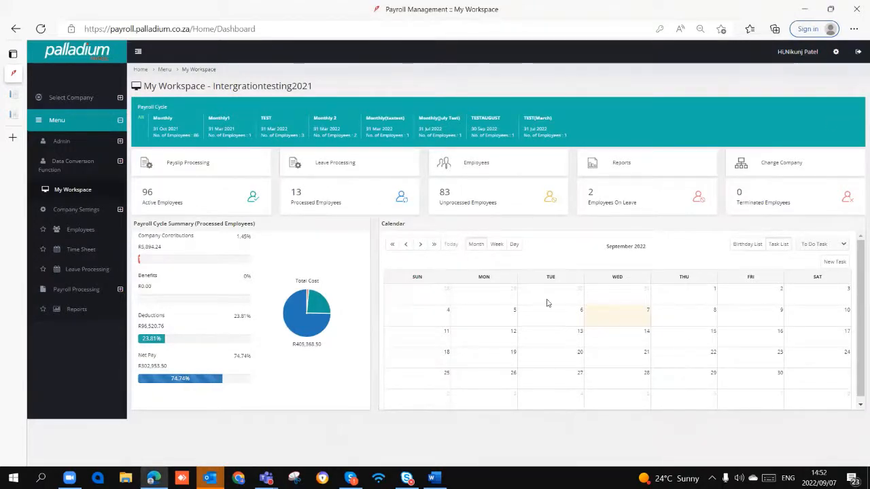
{"action": "left_click", "coordinate": [846, 354]}
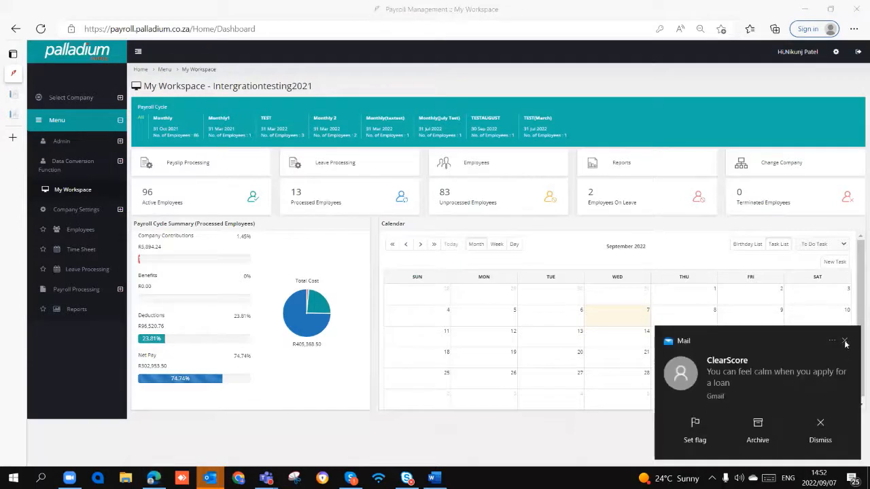
{"action": "left_click", "coordinate": [847, 343]}
{"action": "left_click", "coordinate": [848, 335]}
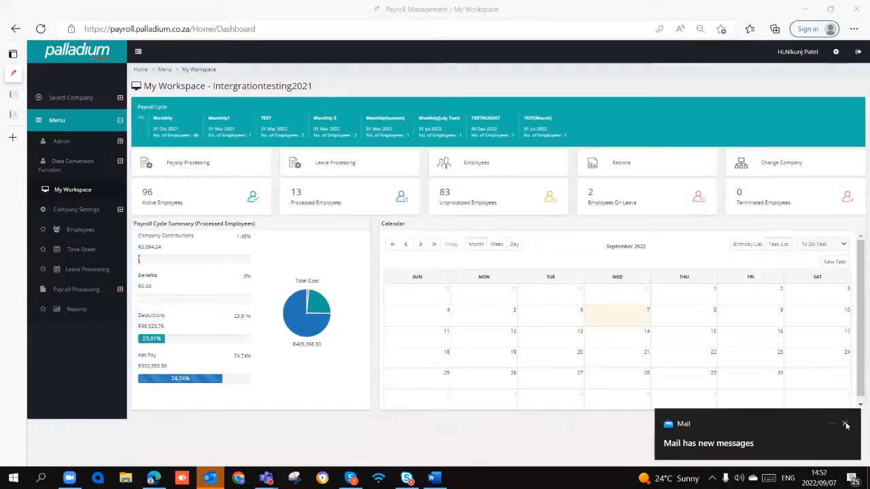
{"action": "left_click", "coordinate": [846, 426]}
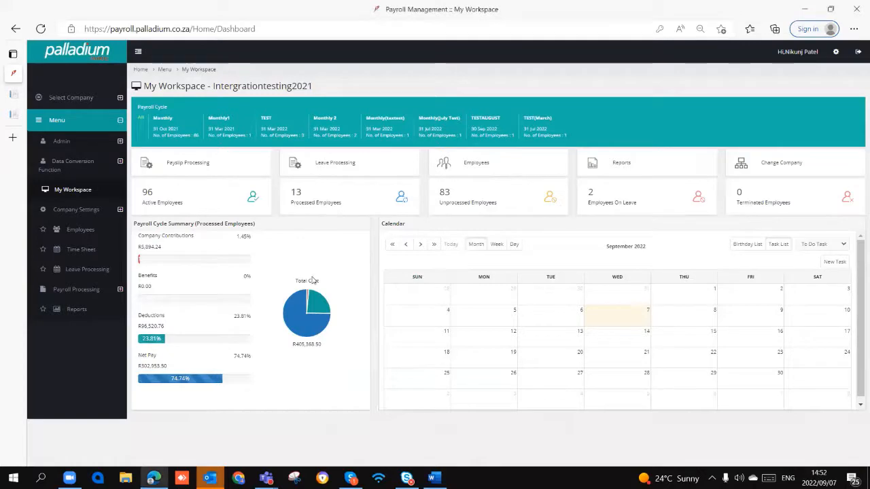
- Review the Active Employees and Processed Employees lists from the My Workspace dashboard, closing each one
{"action": "left_click", "coordinate": [163, 206]}
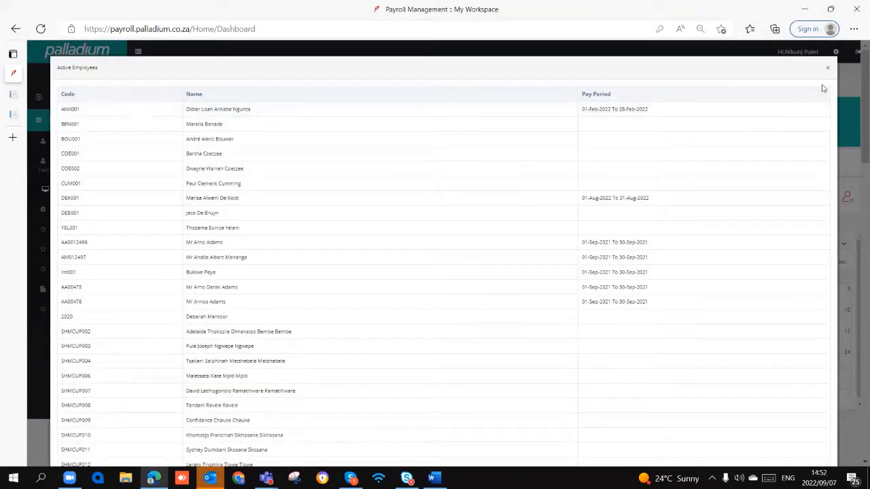
{"action": "key", "text": "Escape"}
{"action": "left_click", "coordinate": [321, 202]}
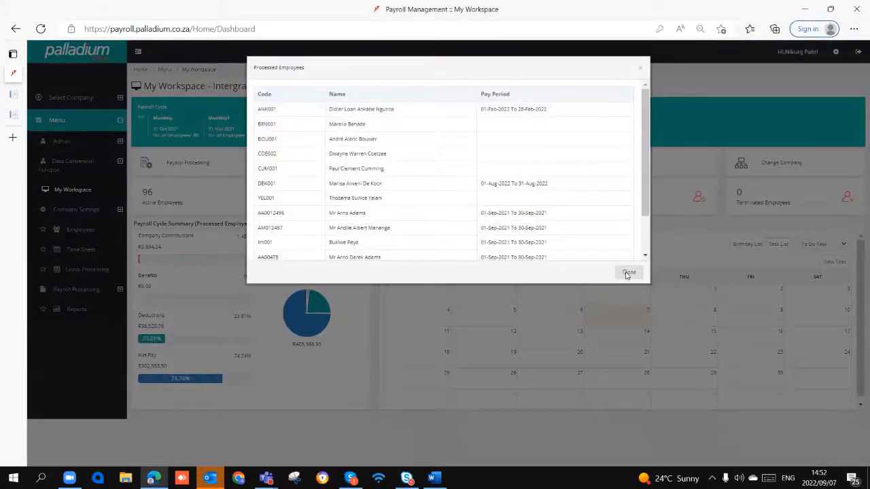
{"action": "left_click", "coordinate": [628, 272]}
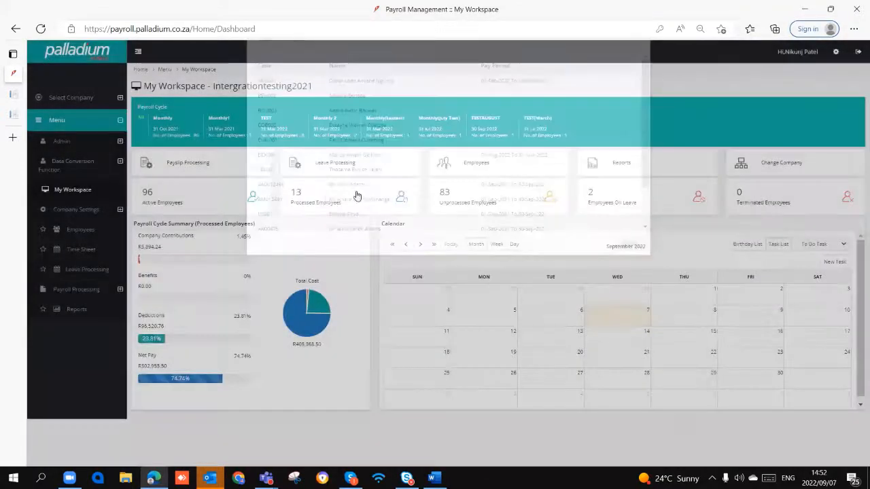
{"action": "left_click", "coordinate": [357, 194]}
{"action": "scroll", "coordinate": [448, 195], "scroll_direction": "down", "scroll_amount": 2}
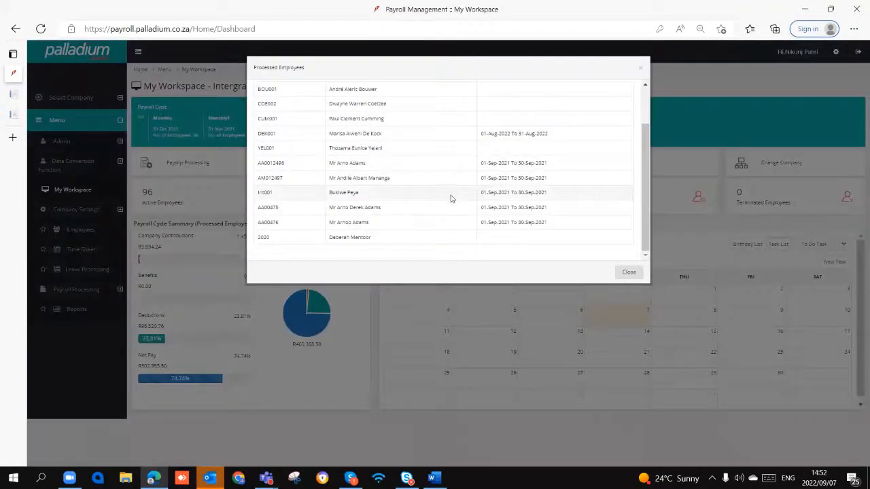
{"action": "scroll", "coordinate": [450, 196], "scroll_direction": "up", "scroll_amount": 3}
{"action": "left_click", "coordinate": [626, 275]}
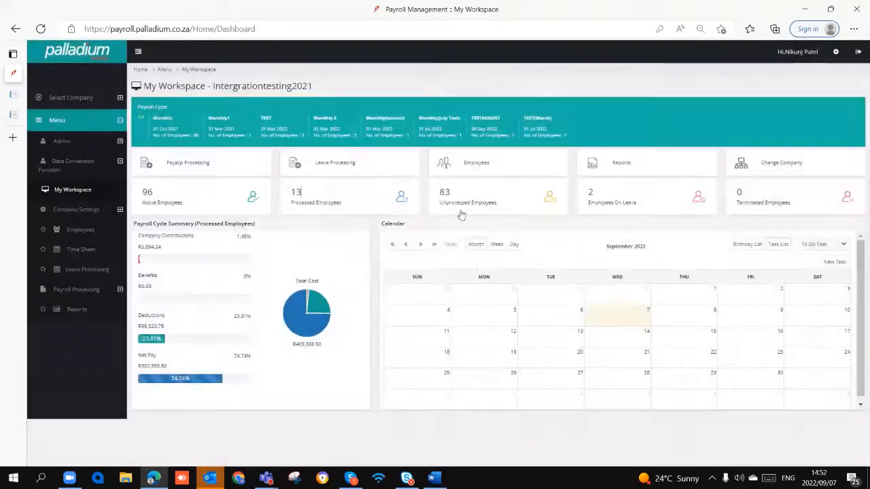
- Look through the full list of unprocessed employees from the dashboard and close it
{"action": "left_click", "coordinate": [469, 208]}
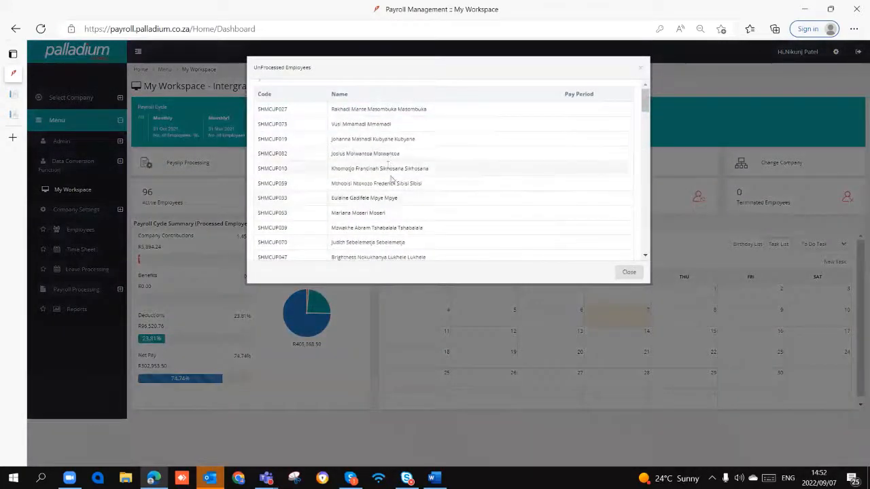
{"action": "scroll", "coordinate": [398, 182], "scroll_direction": "down", "scroll_amount": 6}
{"action": "scroll", "coordinate": [398, 190], "scroll_direction": "down", "scroll_amount": 8}
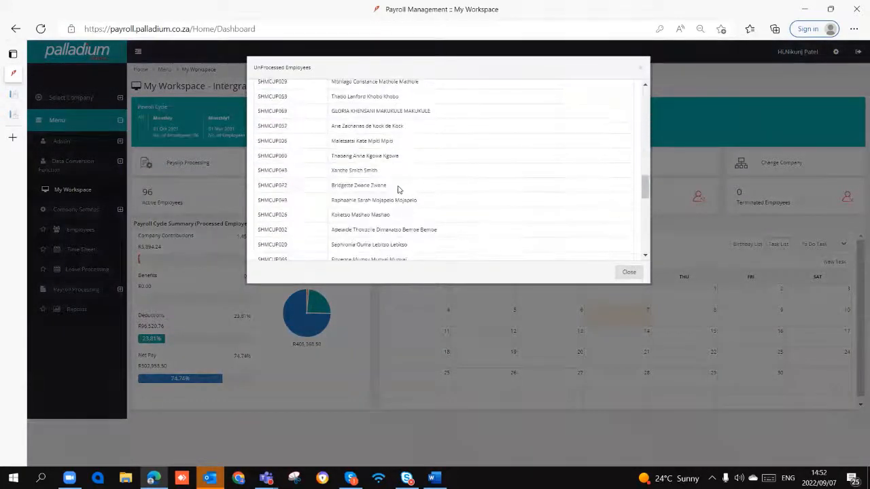
{"action": "scroll", "coordinate": [397, 194], "scroll_direction": "down", "scroll_amount": 2}
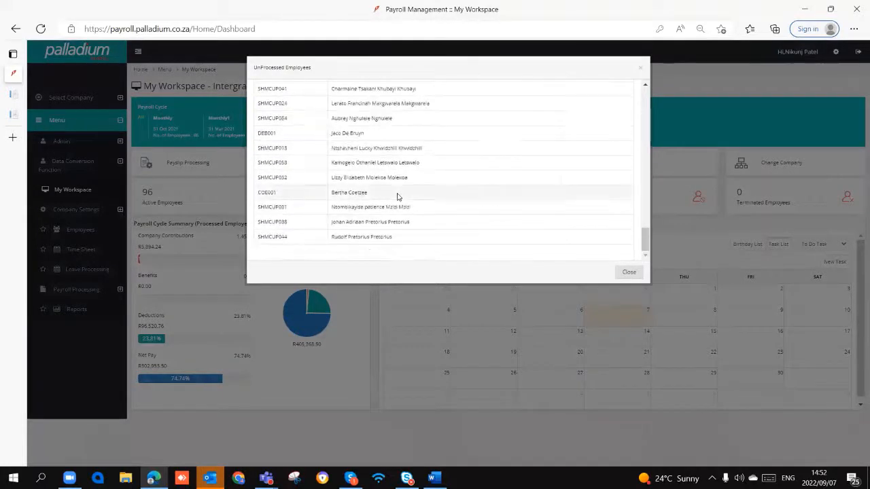
{"action": "scroll", "coordinate": [399, 197], "scroll_direction": "up", "scroll_amount": 10}
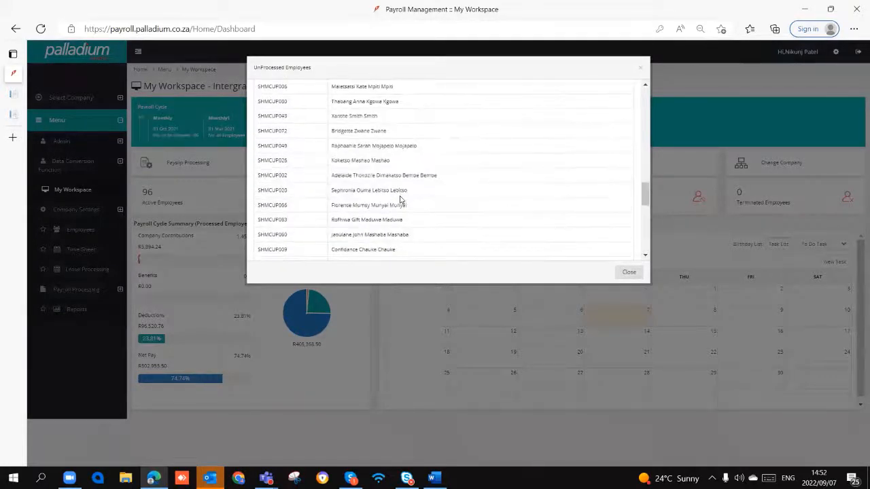
{"action": "scroll", "coordinate": [408, 203], "scroll_direction": "up", "scroll_amount": 5}
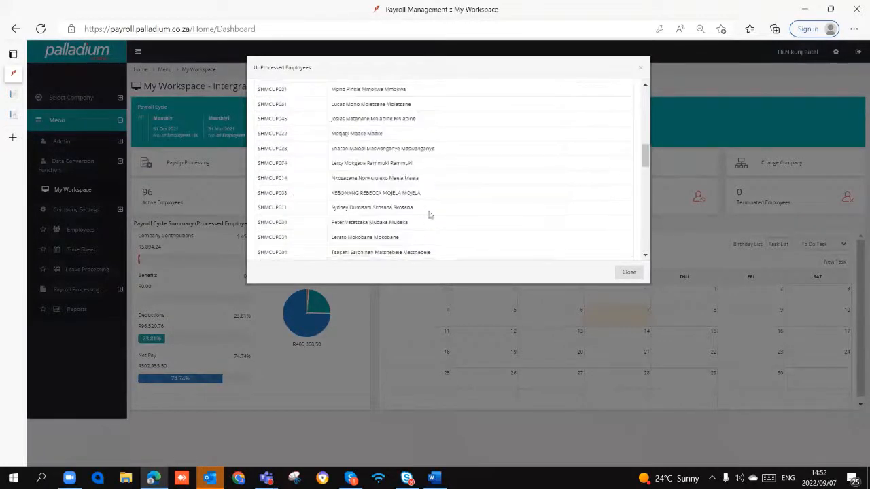
{"action": "left_click", "coordinate": [619, 273]}
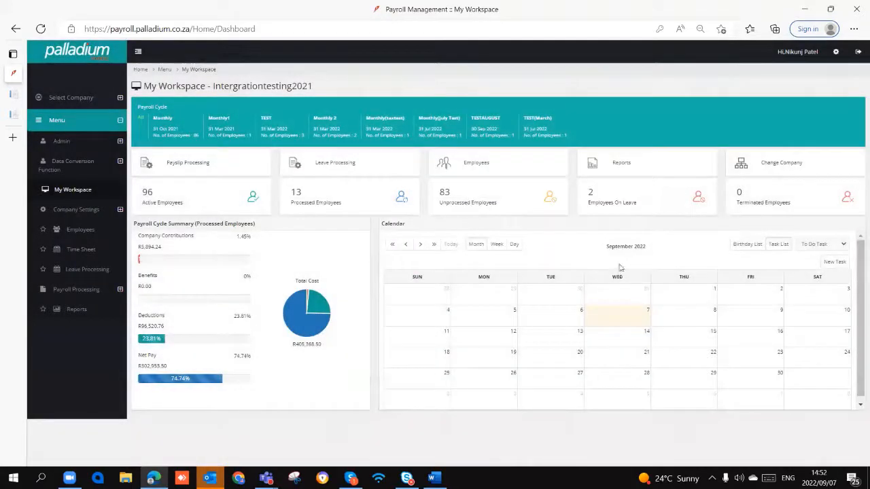
- Check the Employees on Leave and Terminated Employees lists, closing each without making changes
{"action": "left_click", "coordinate": [626, 202]}
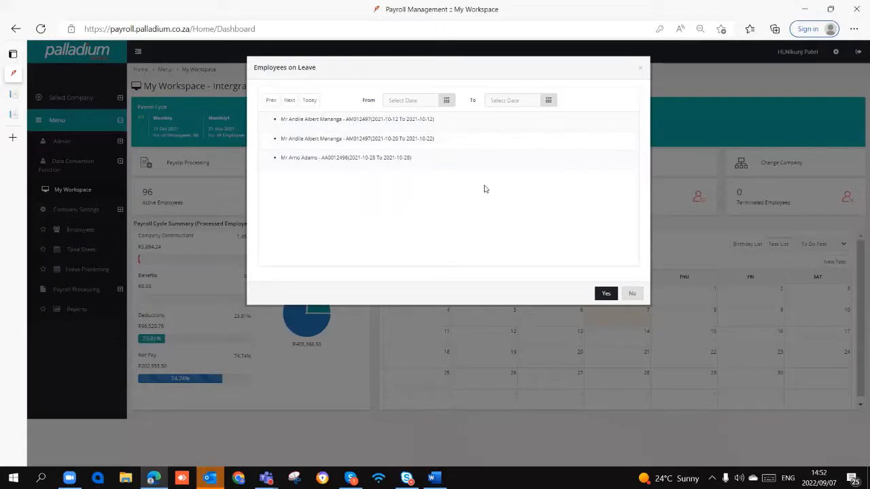
{"action": "left_click", "coordinate": [631, 294]}
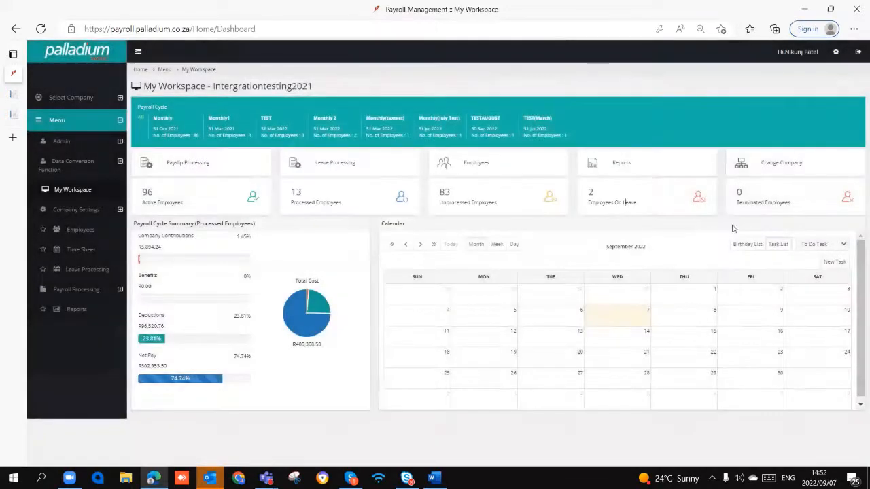
{"action": "left_click", "coordinate": [754, 202]}
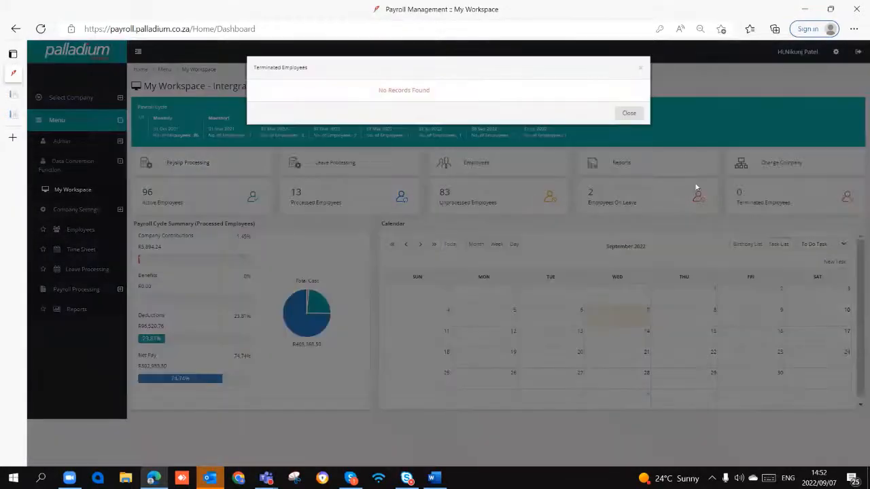
{"action": "left_click", "coordinate": [630, 114]}
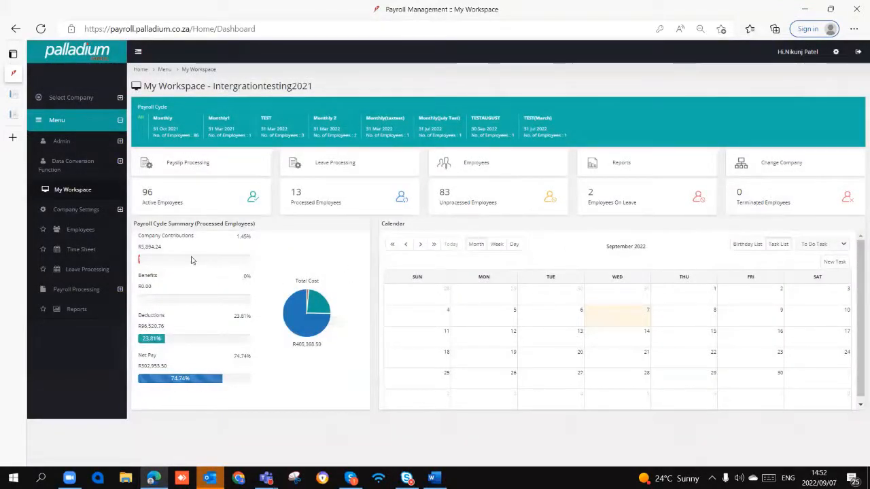
- Examine the company contributions, benefits, deductions and net pay figures in the Payroll Cycle Summary
{"action": "left_click_drag", "start_coordinate": [261, 226], "coordinate": [188, 227]}
{"action": "left_click_drag", "start_coordinate": [137, 237], "coordinate": [184, 248]}
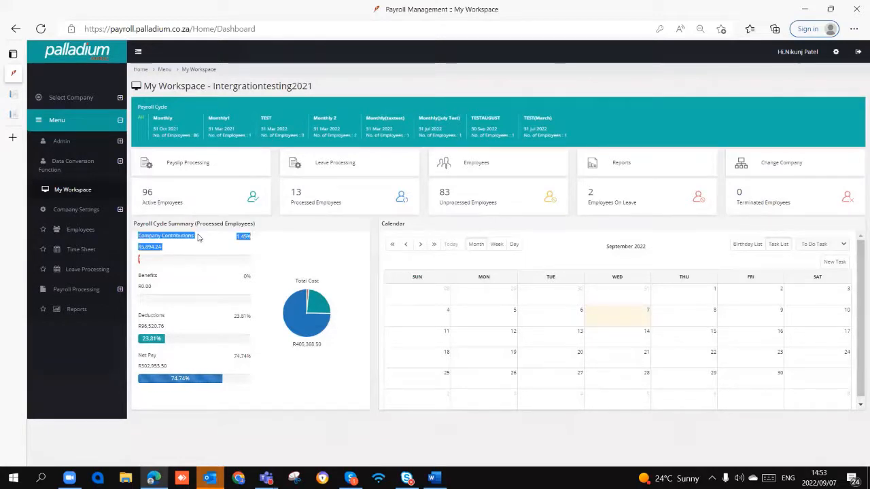
{"action": "left_click", "coordinate": [170, 253]}
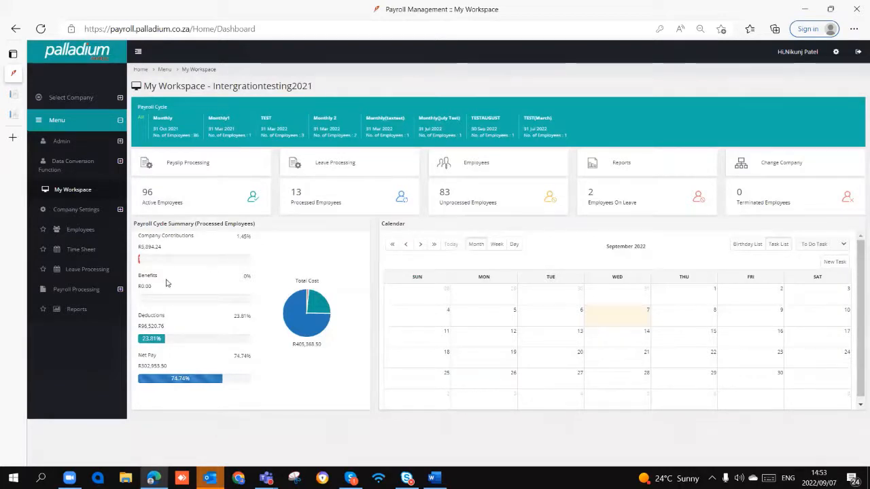
{"action": "left_click_drag", "start_coordinate": [164, 276], "coordinate": [167, 361]}
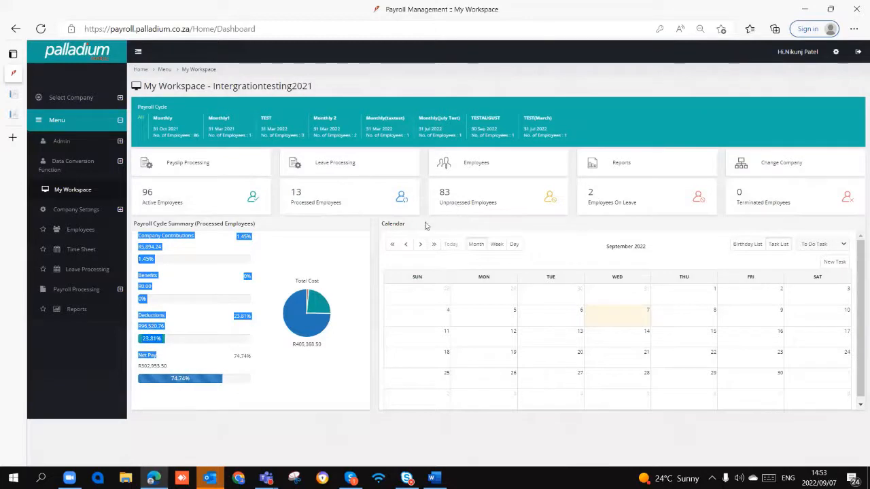
{"action": "left_click", "coordinate": [144, 253]}
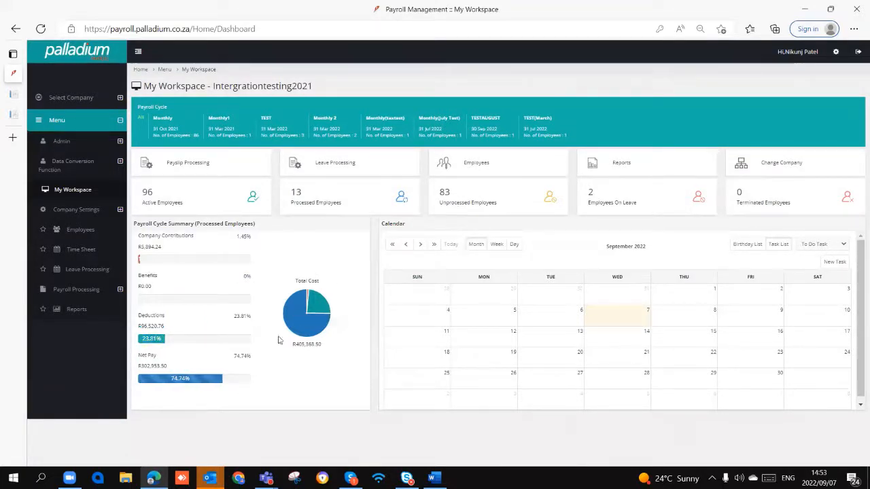